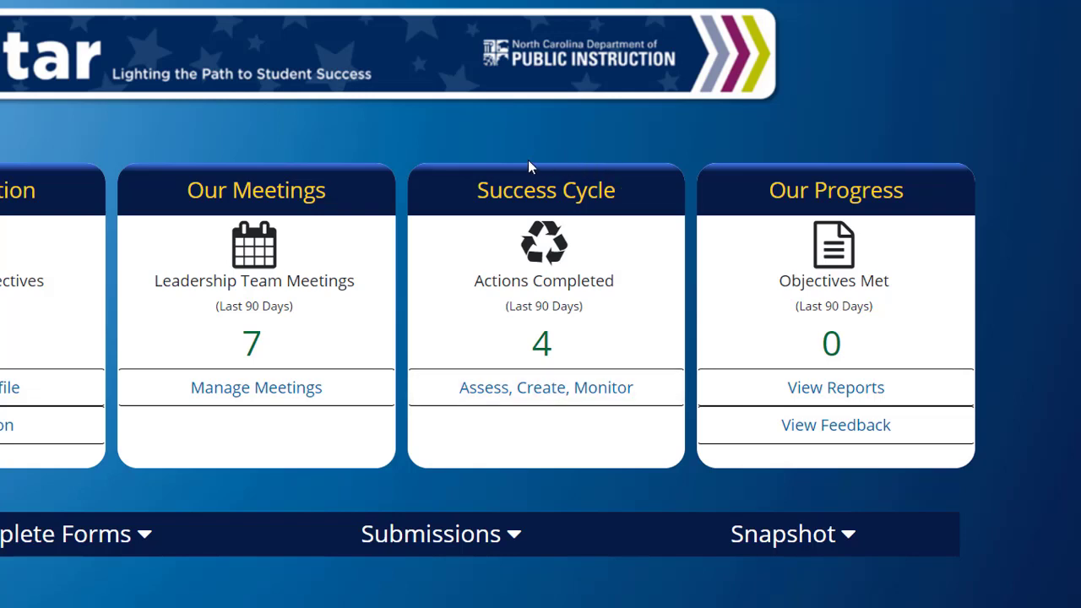
Step: Open the 'Assess, Create, Monitor' Success Cycle list from the dashboard
left_click(536, 398)
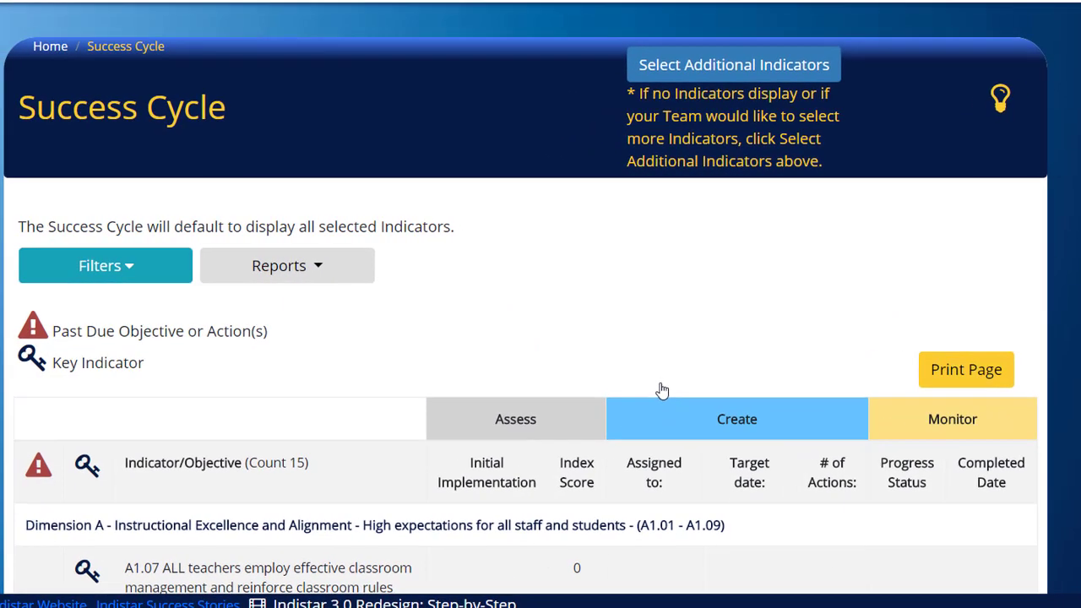
scroll(541, 338, "down", 4)
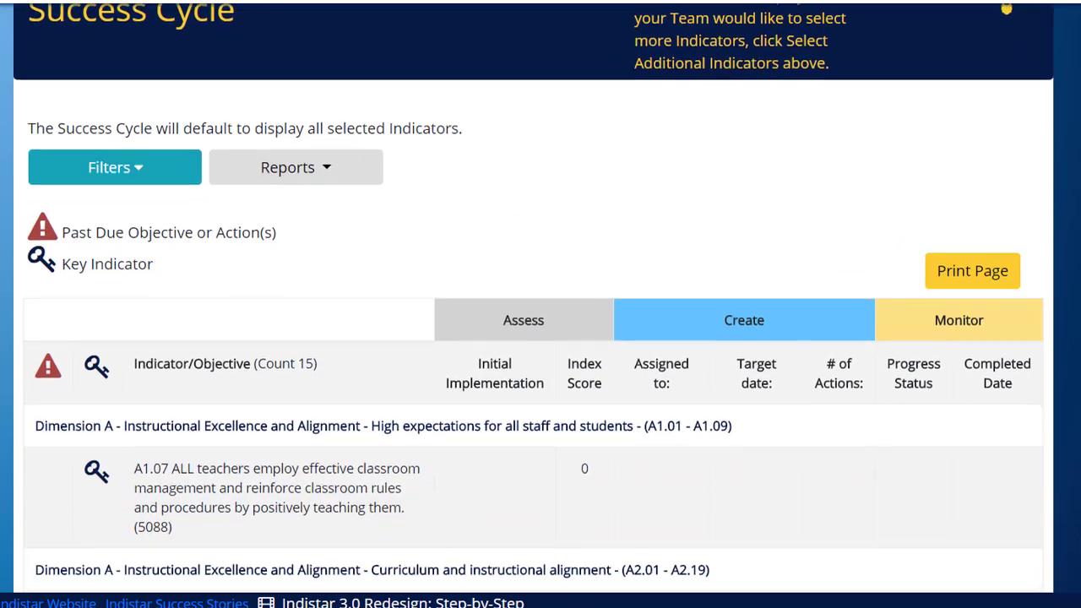
scroll(541, 338, "down", 1)
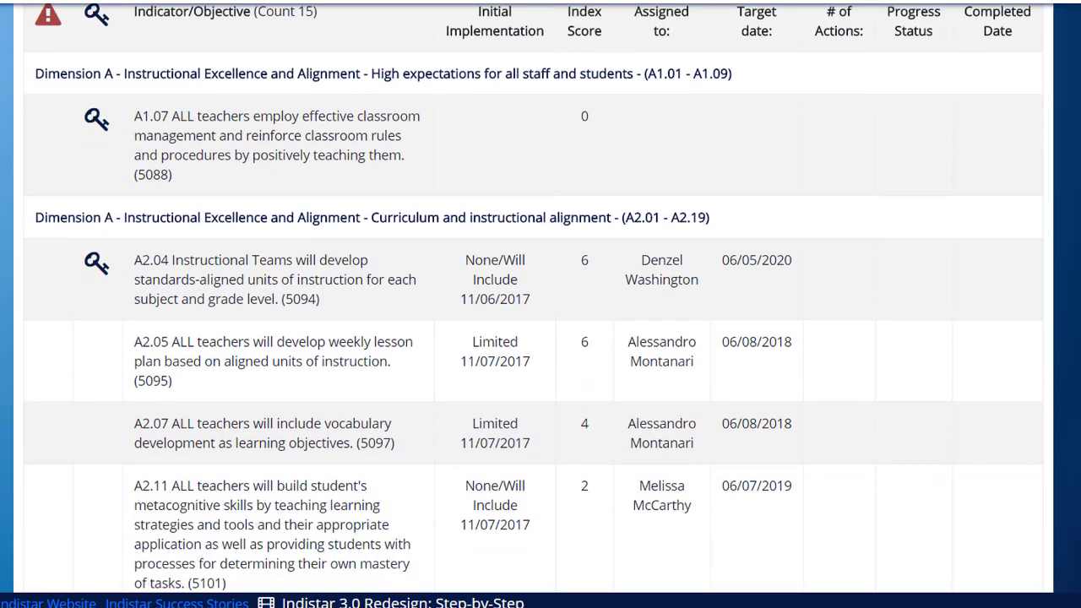
scroll(540, 338, "down", 1)
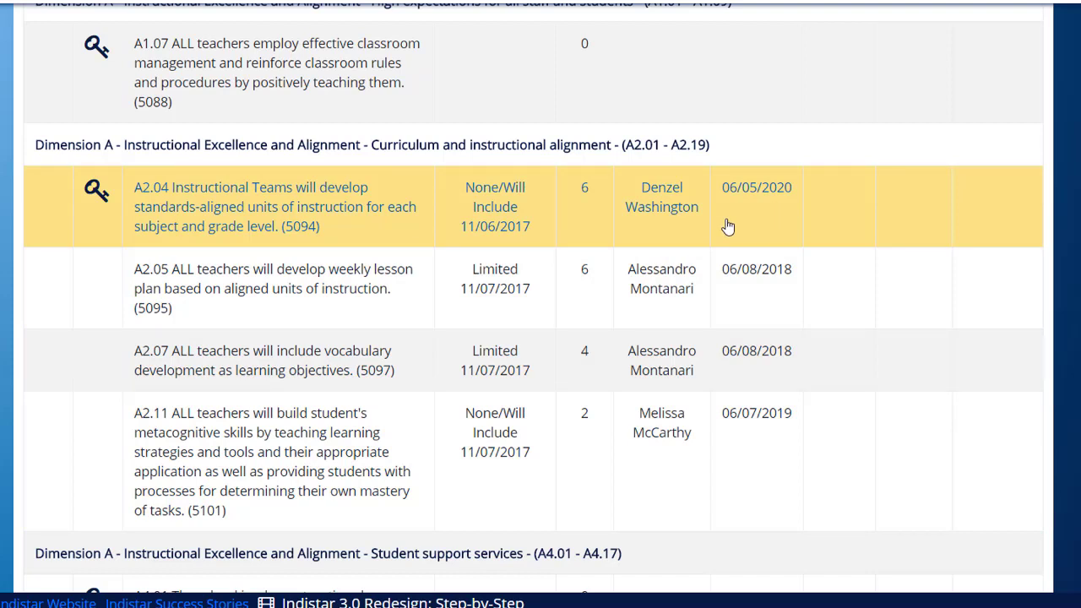
Step: Open objective A2.04's plan and review its target description and empty actions section
left_click(547, 244)
scroll(599, 336, "down", 10)
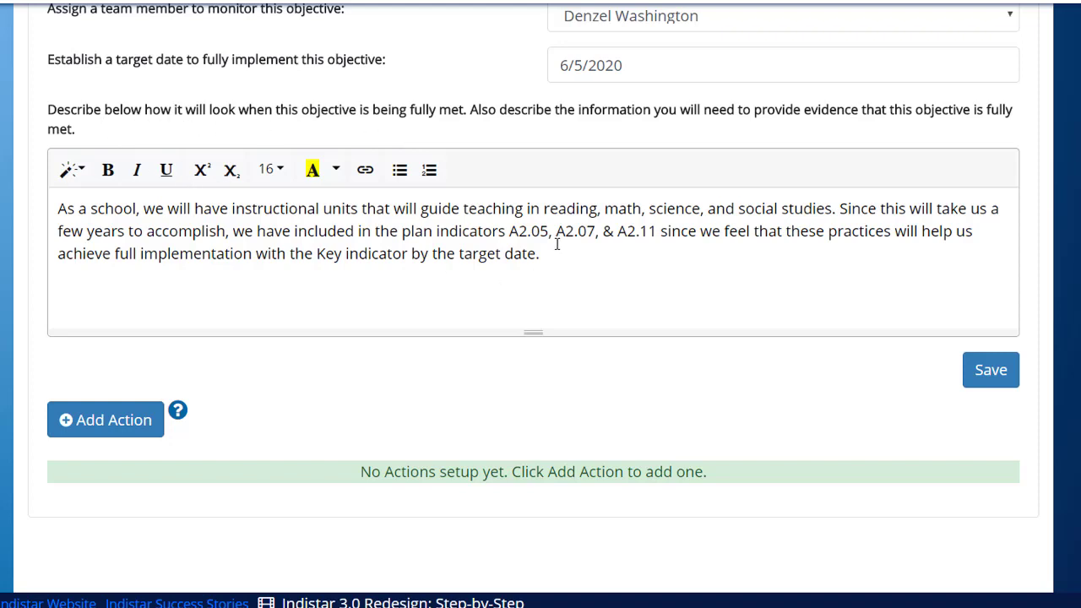
left_click_drag(556, 245, 414, 216)
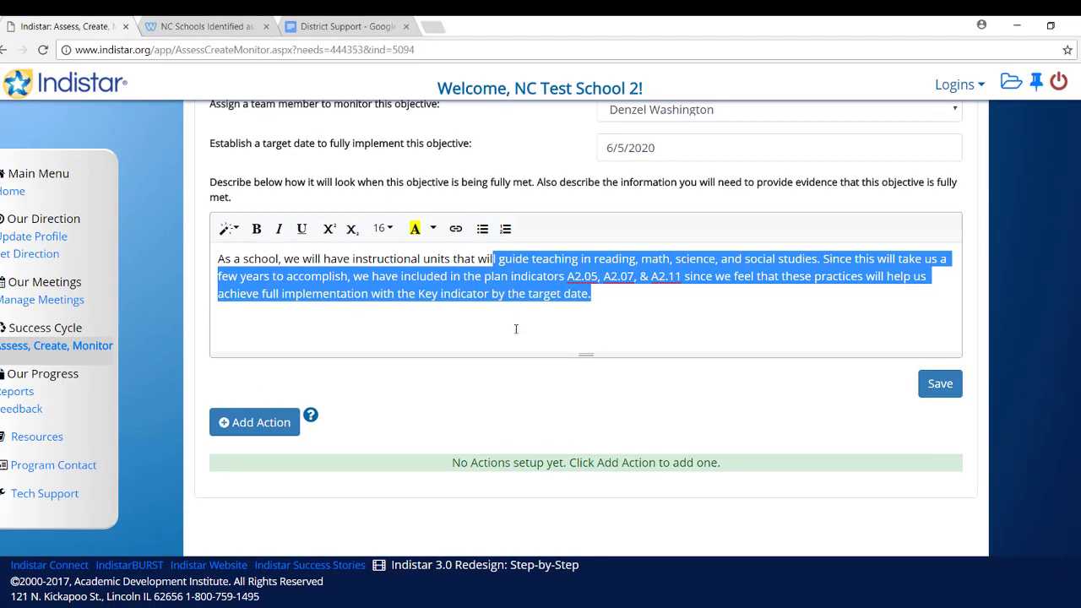
left_click(476, 312)
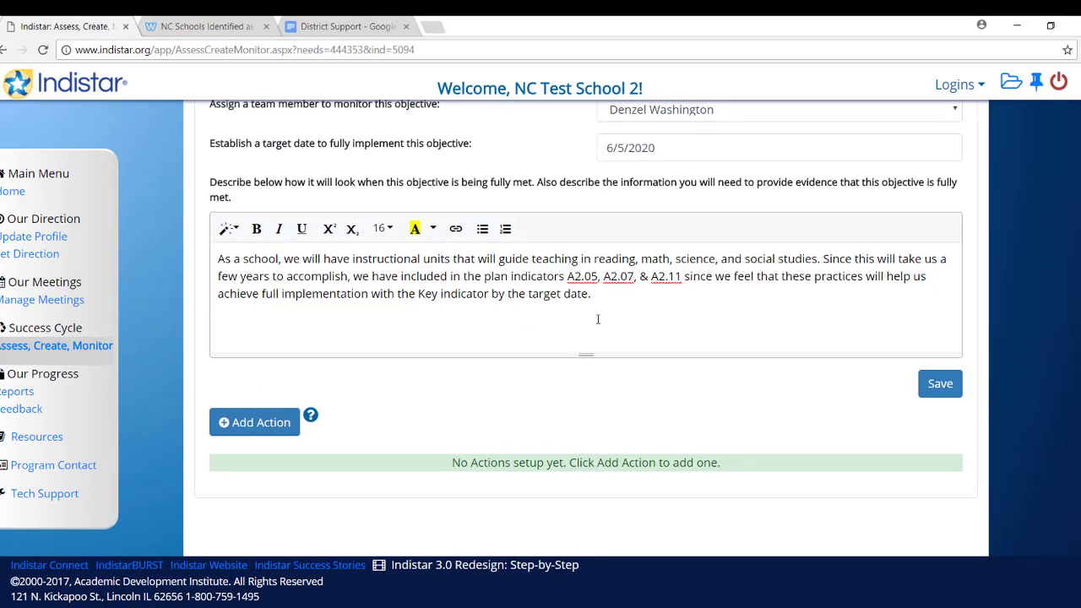
Step: Return to the Success Cycle list from the sidebar and scroll down toward objective E1.06
left_click(61, 353)
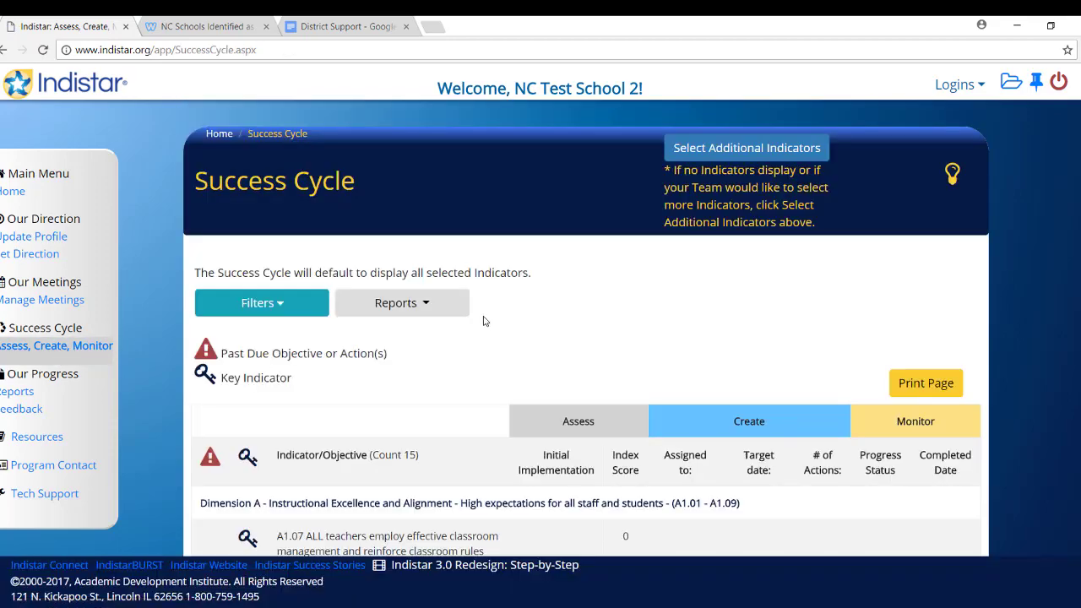
scroll(484, 321, "down", 8)
scroll(484, 320, "up", 2)
scroll(484, 320, "down", 1)
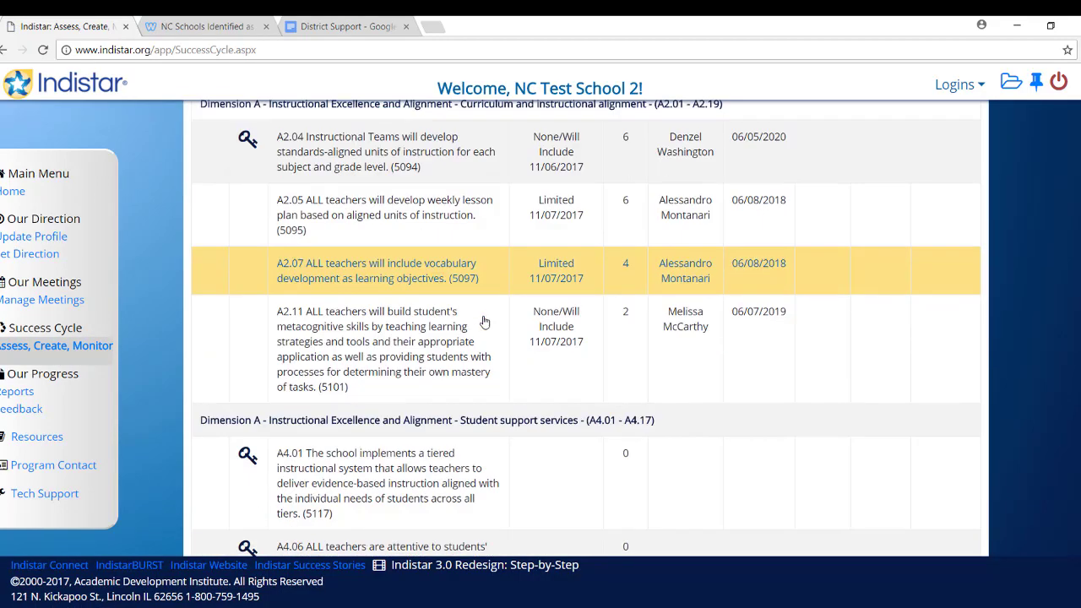
scroll(484, 321, "down", 10)
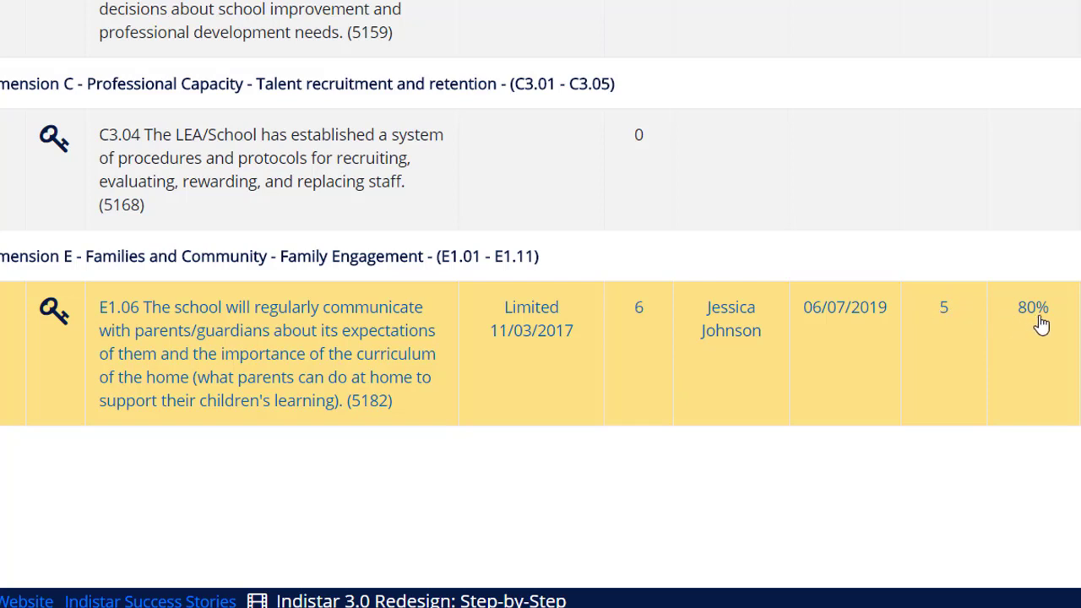
Step: Open objective E1.06 and scroll to its actions table, where the teacher-websites action is undated
left_click(905, 361)
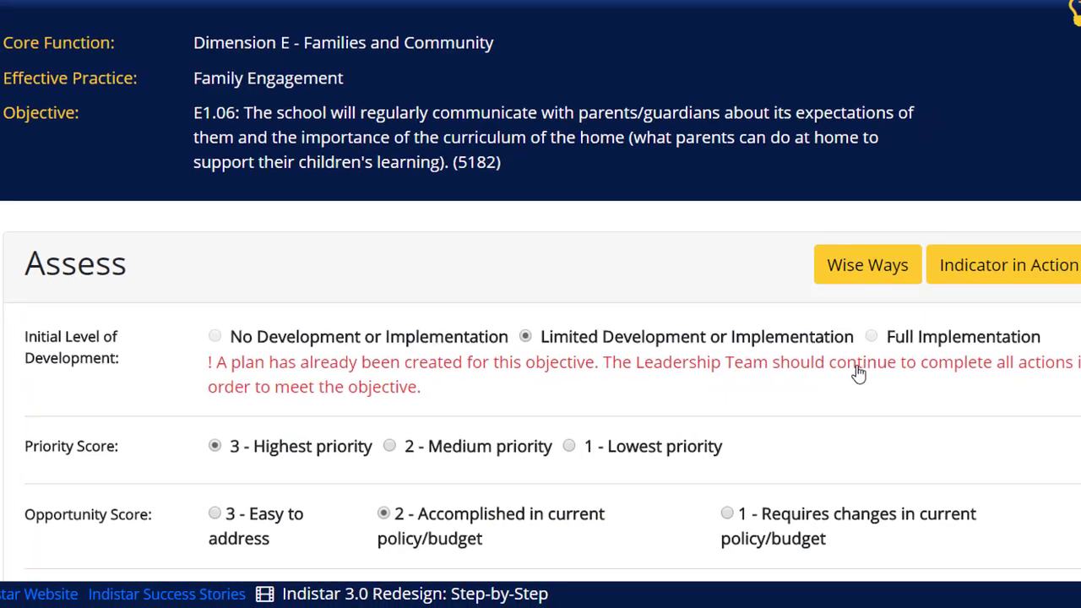
scroll(822, 383, "down", 4)
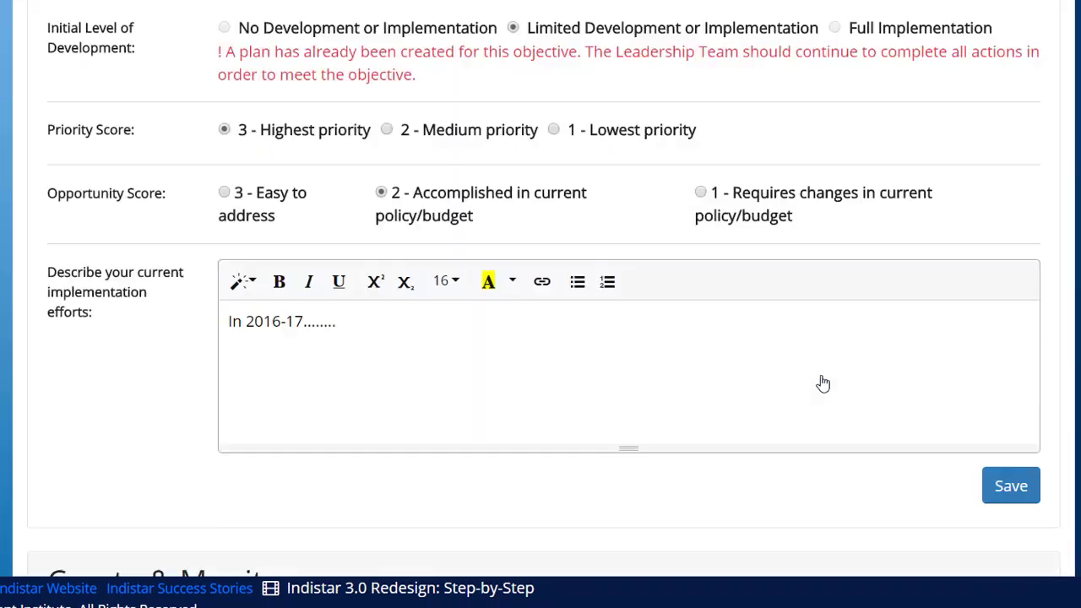
scroll(824, 384, "down", 6)
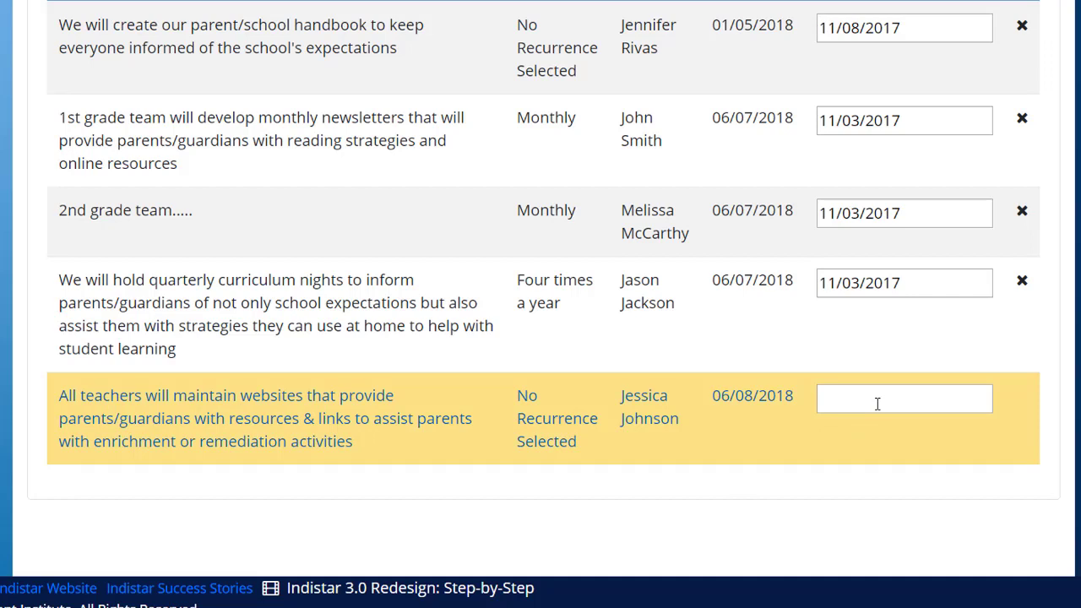
Step: Set the teacher-websites action's completion date to 11/17/2017
left_click(878, 404)
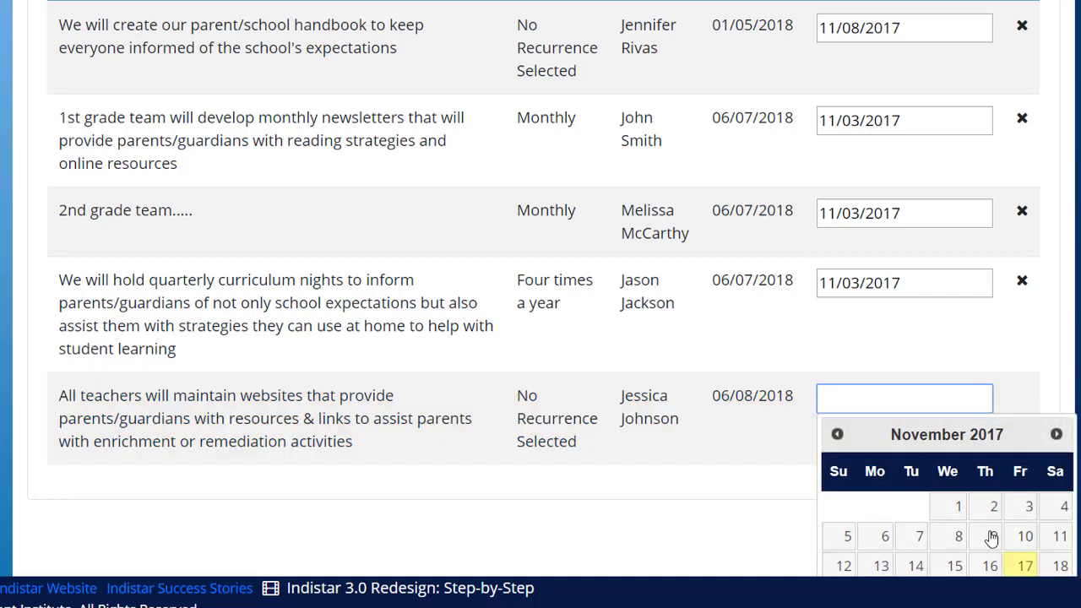
left_click(1023, 568)
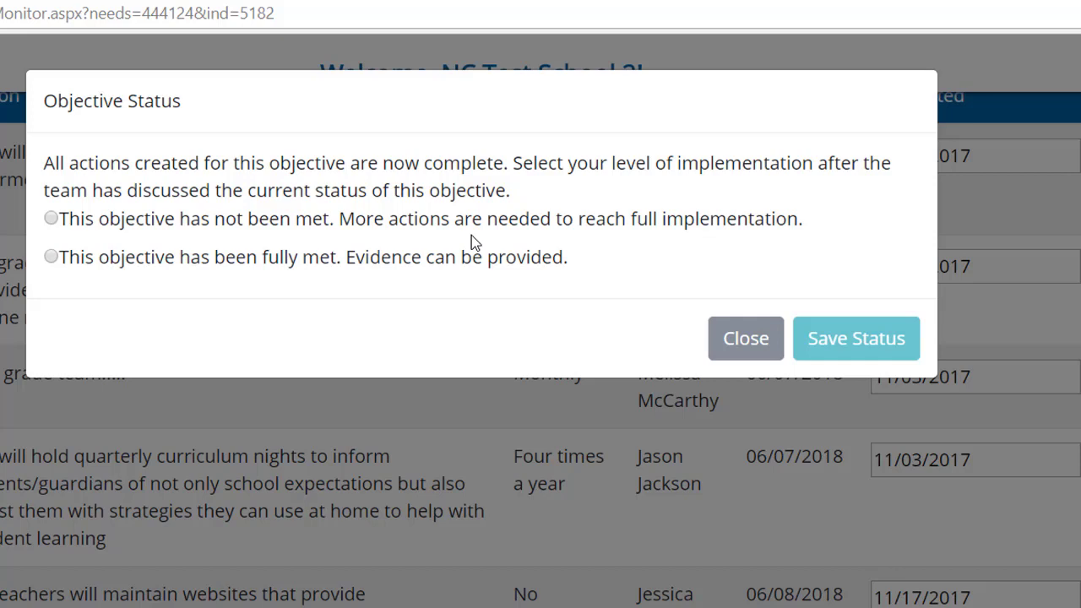
Step: Choose fully met and clear the placeholder text from all three answer boxes
left_click(52, 258)
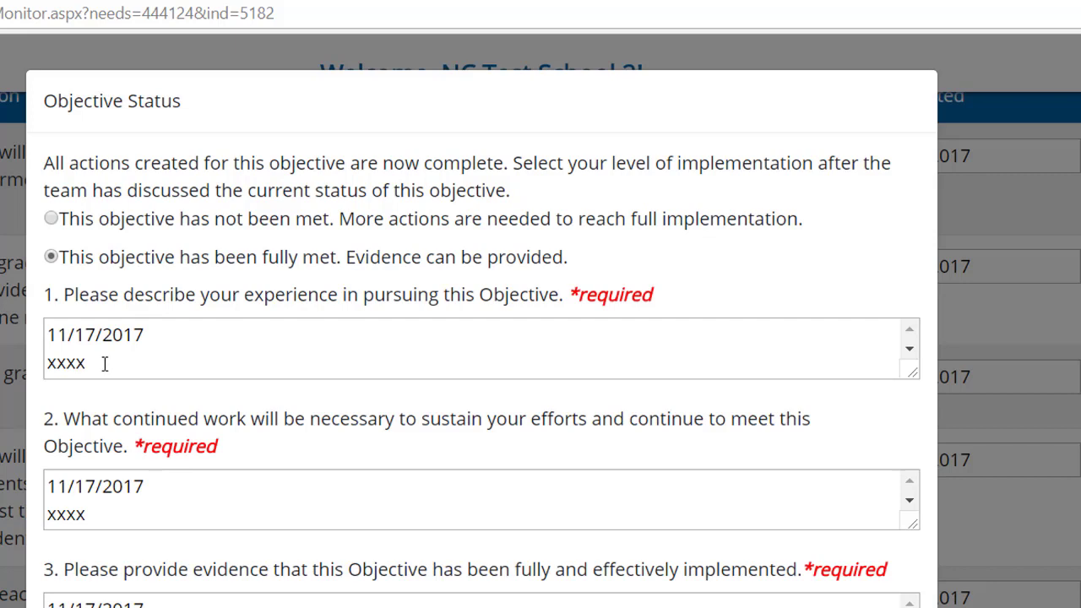
left_click_drag(105, 363, 37, 340)
key("BackSpace")
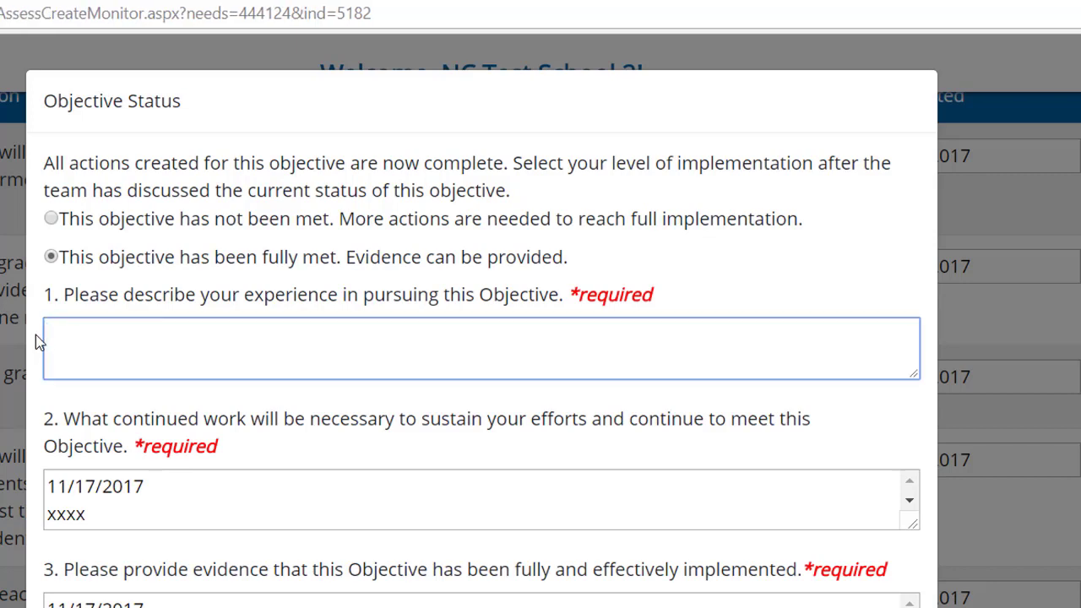
left_click_drag(120, 522, 37, 501)
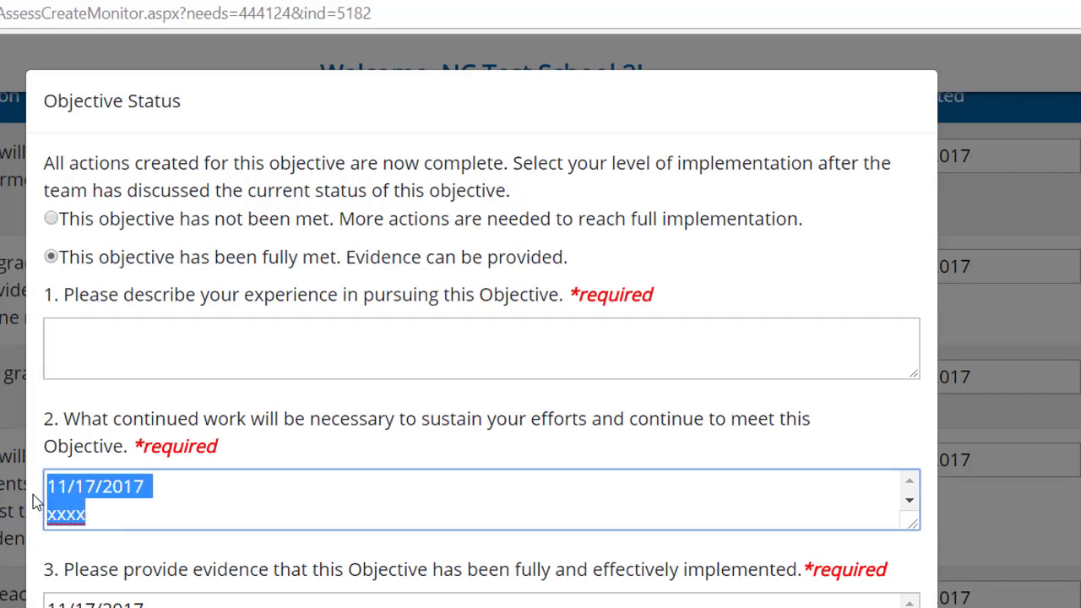
key("BackSpace")
left_click_drag(120, 607, 48, 601)
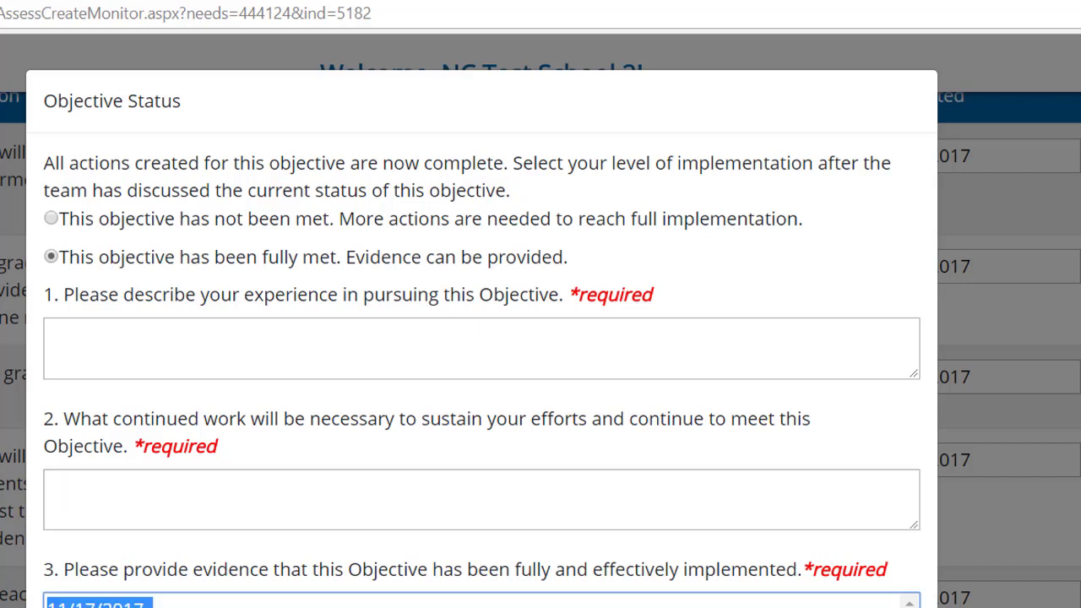
key("BackSpace")
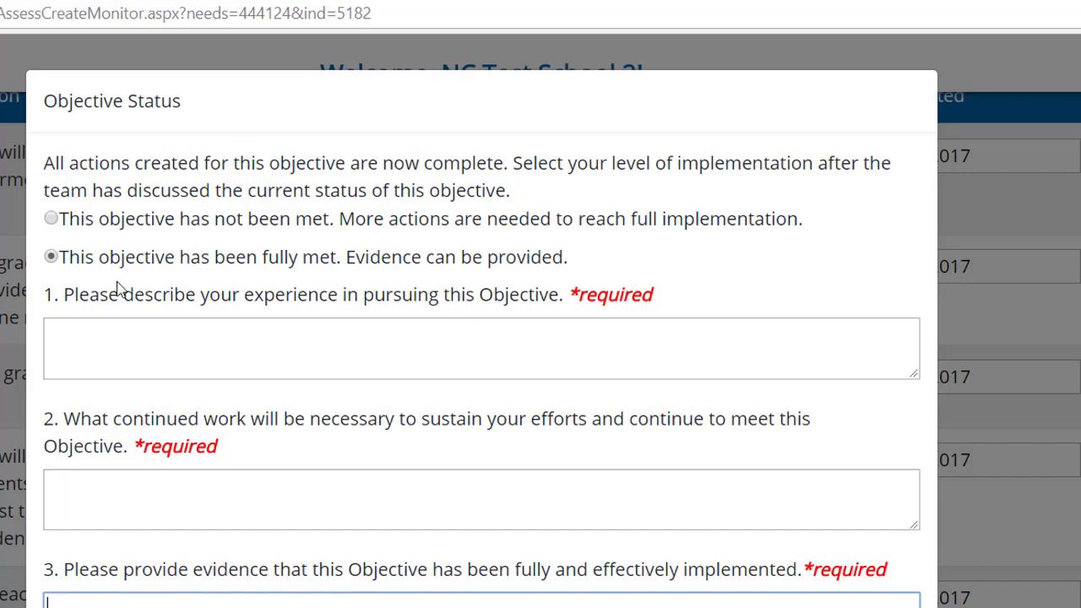
Step: Enter 'Experience', 'Sustainability' and 'Describe the evidence.....' as answers and save the status
left_click(120, 337)
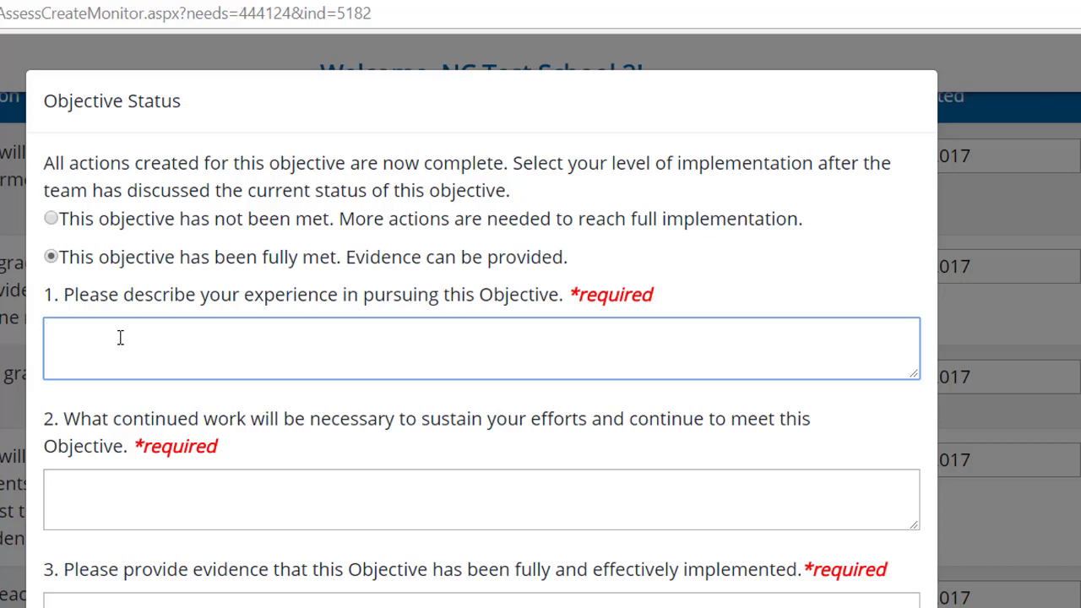
type("Experience")
left_click(103, 495)
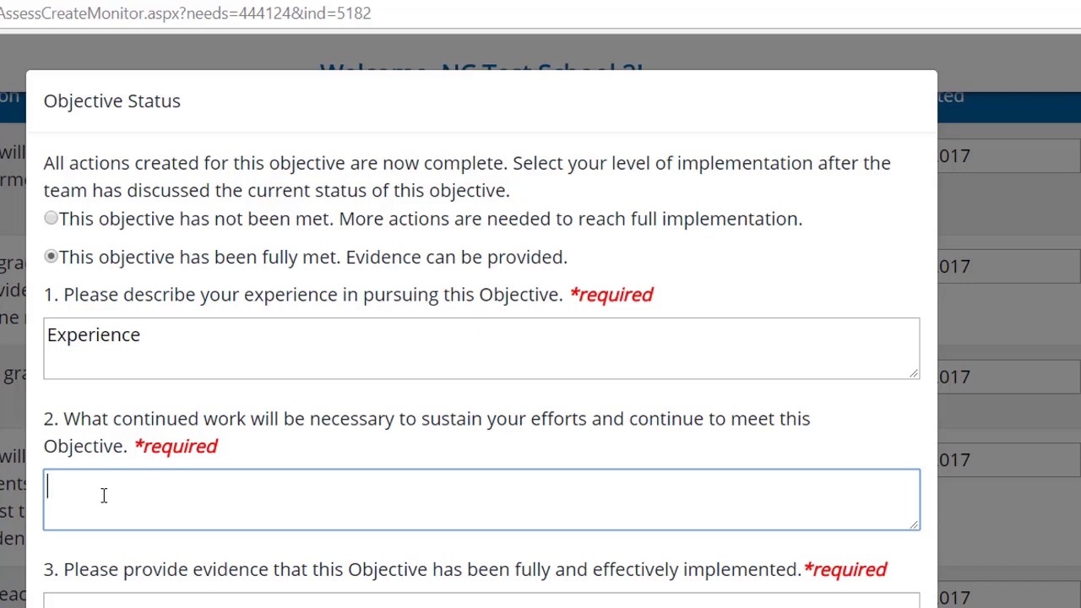
type("Sustainab")
type("ility")
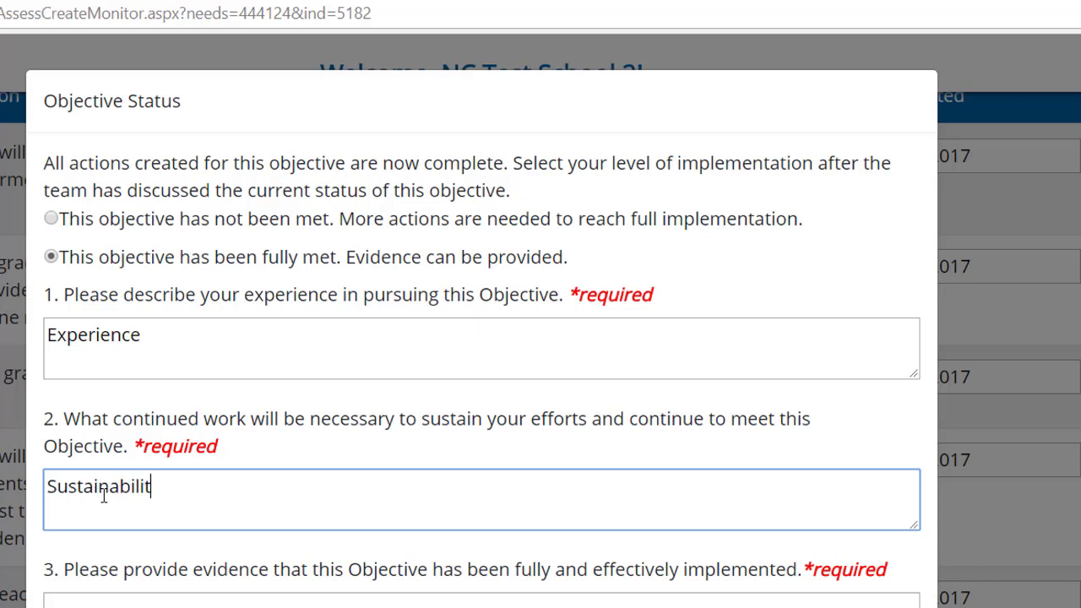
left_click(89, 604)
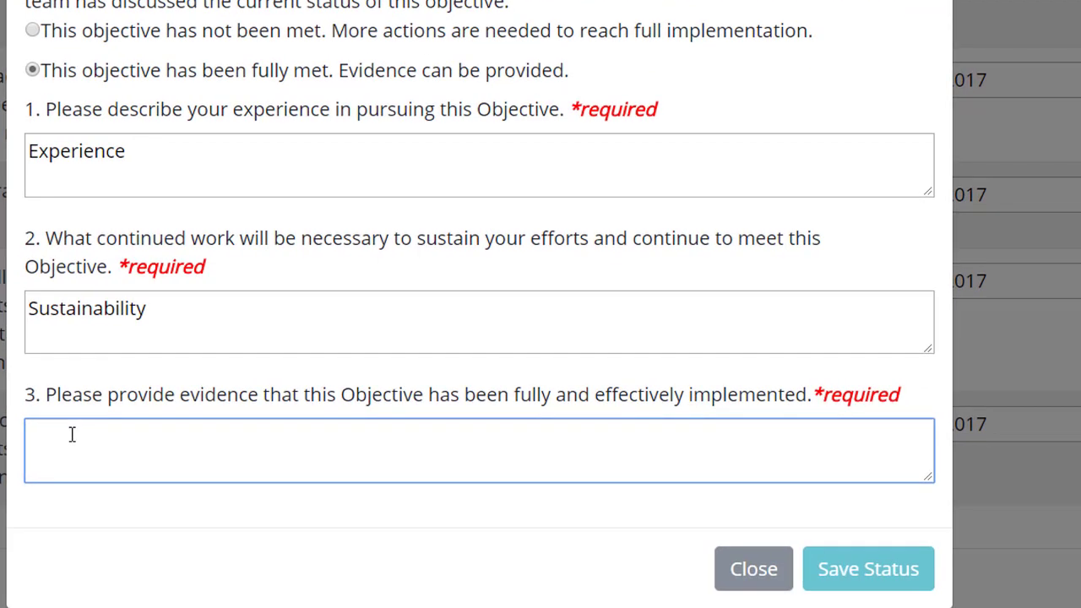
type("Evid")
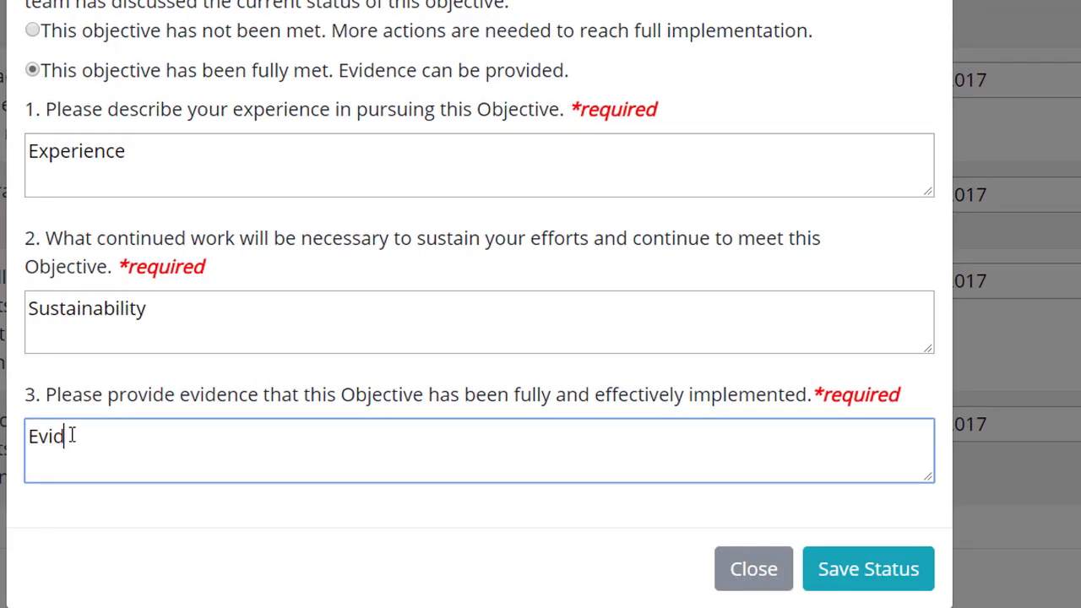
type("ence")
key("BackSpace")
key("BackSpace")
key("BackSpace")
key("BackSpace")
key("BackSpace")
key("BackSpace")
key("BackSpace")
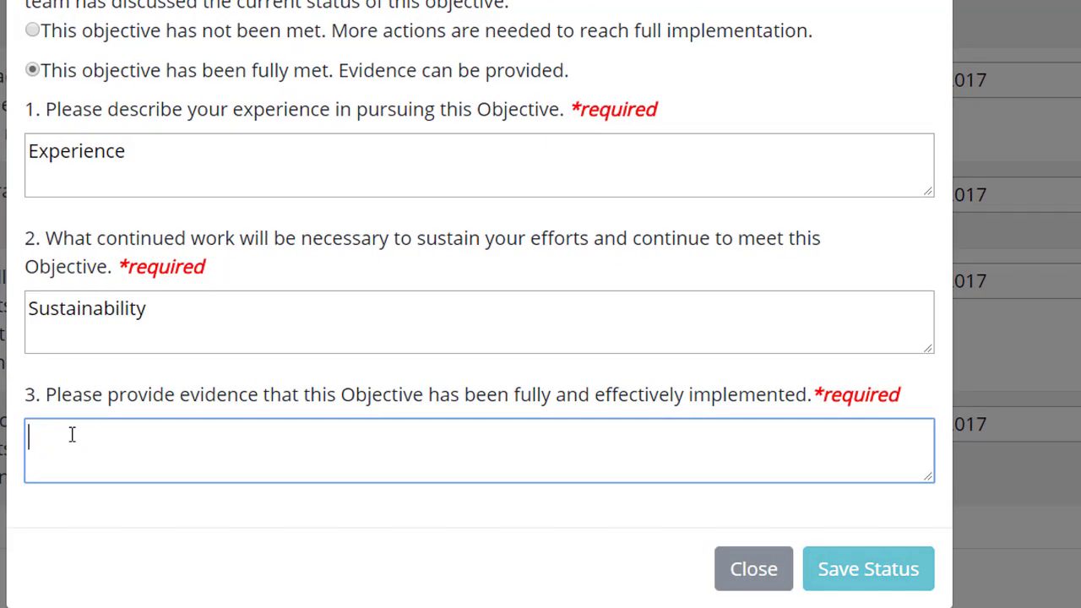
type("Describe the evidenc")
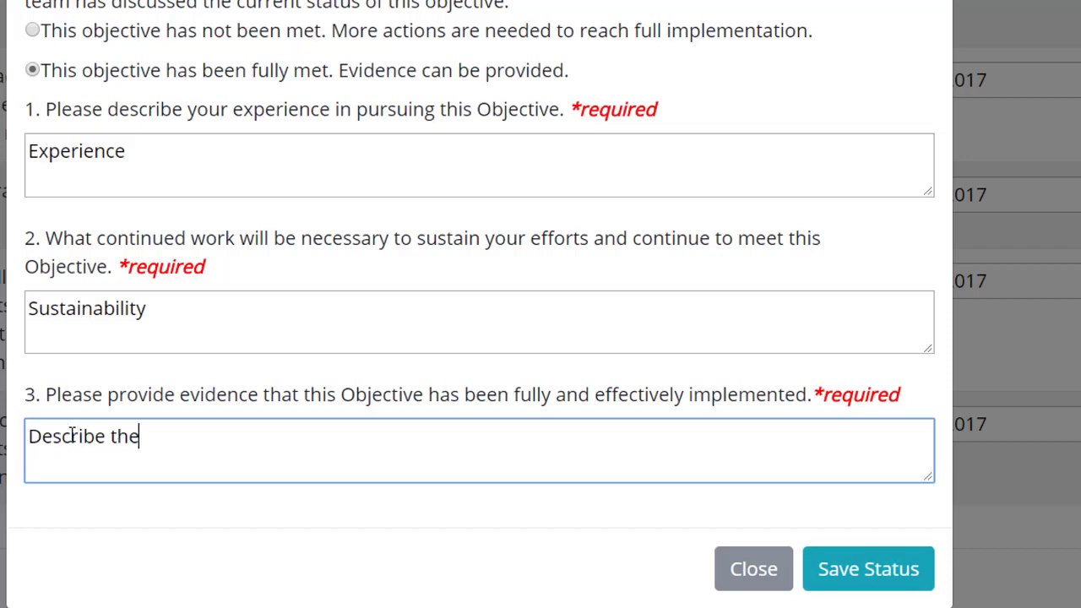
type("e......")
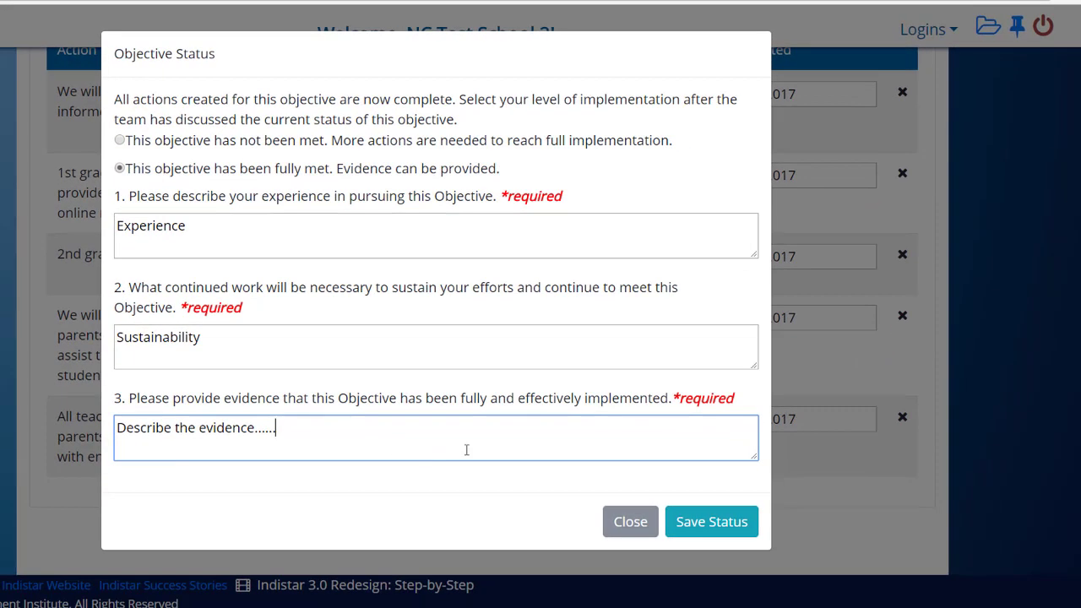
left_click(694, 532)
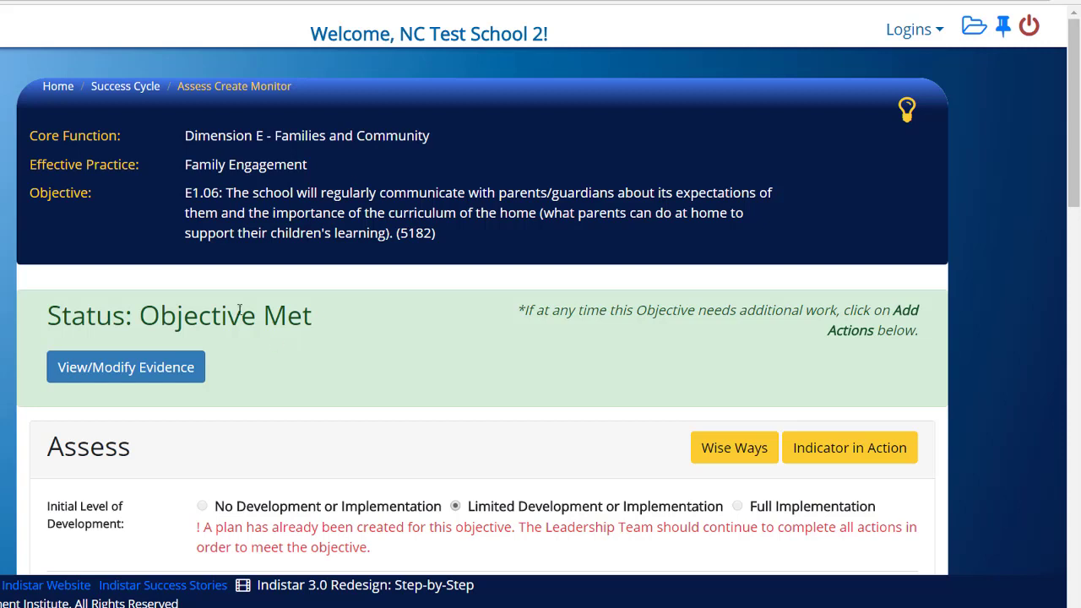
Step: Return to the Success Cycle list and find E1.06 showing Full/Objective Met, completed 11/17/2017
left_click(136, 92)
scroll(424, 378, "down", 20)
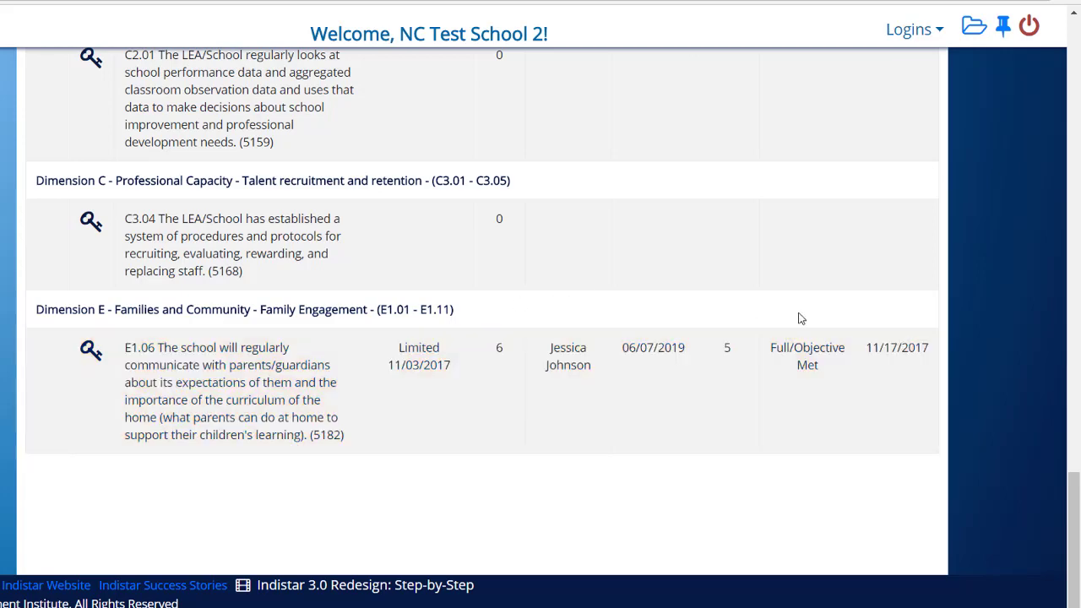
Step: Open objective E1.06 and clear the last action's completion date
left_click(686, 395)
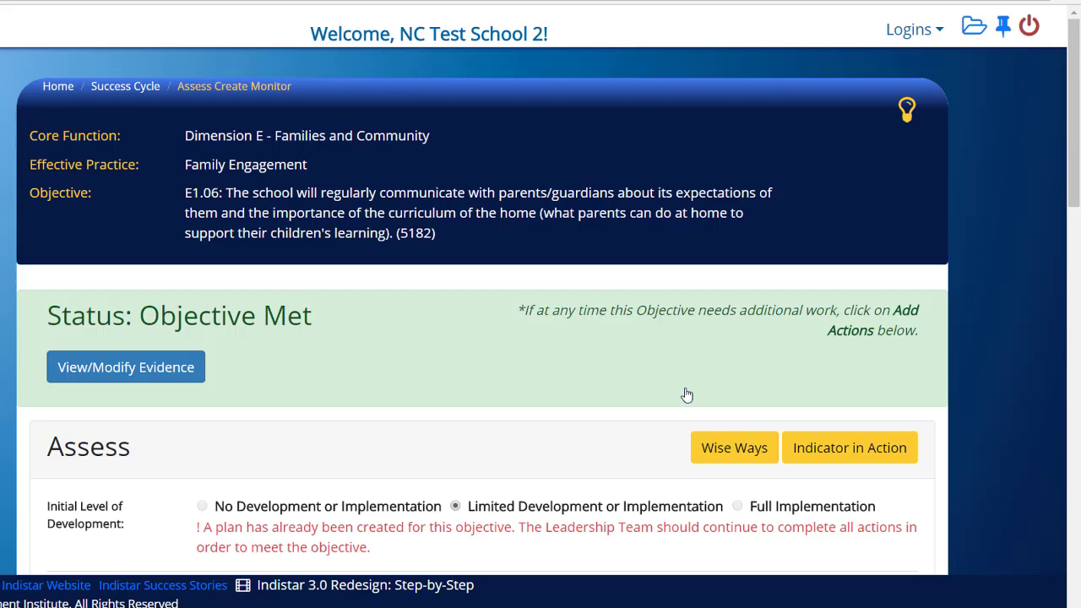
scroll(686, 395, "down", 10)
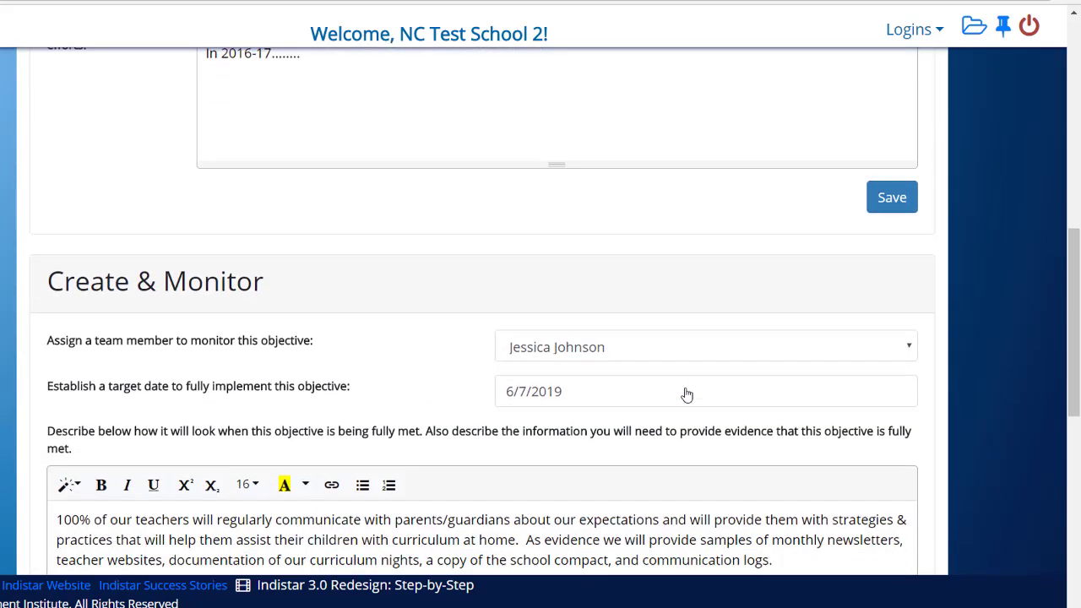
scroll(687, 395, "down", 8)
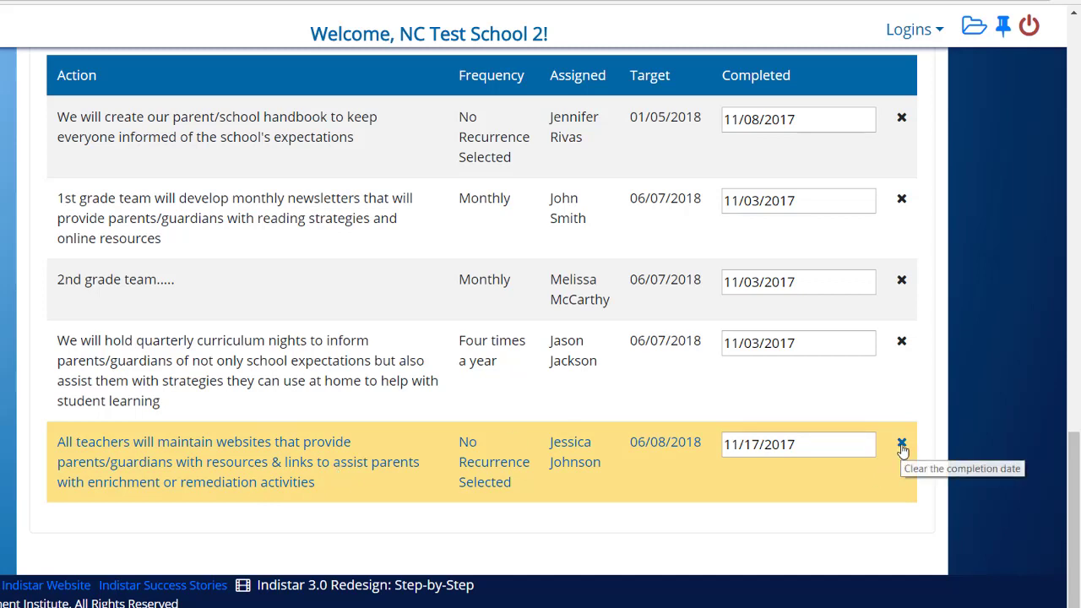
left_click(901, 445)
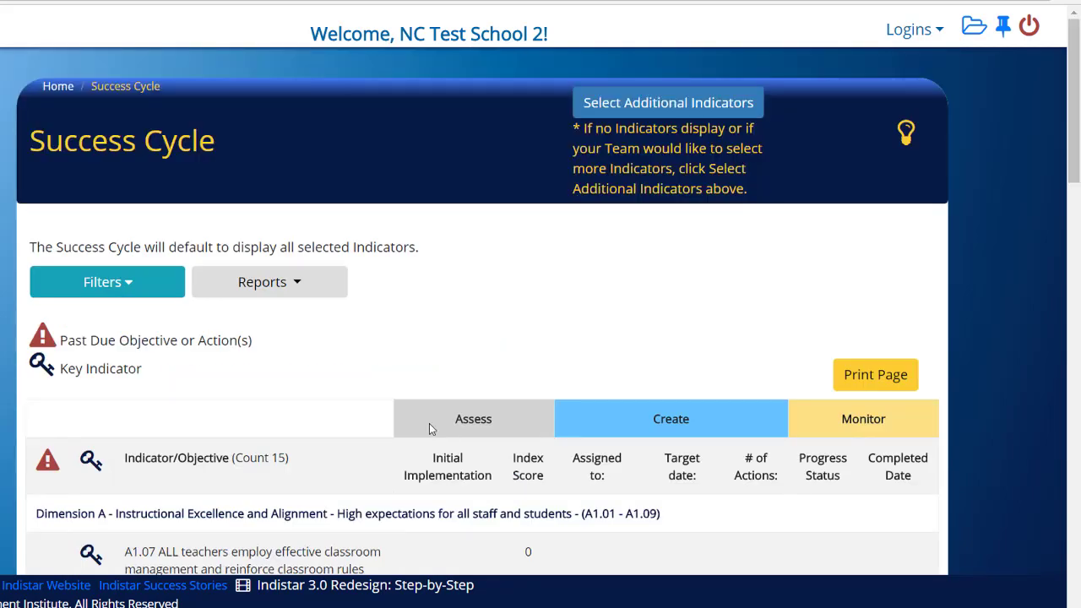
Step: Reopen E1.06, set the last action's date to 11/17/2017, and save it as fully met
scroll(429, 423, "down", 15)
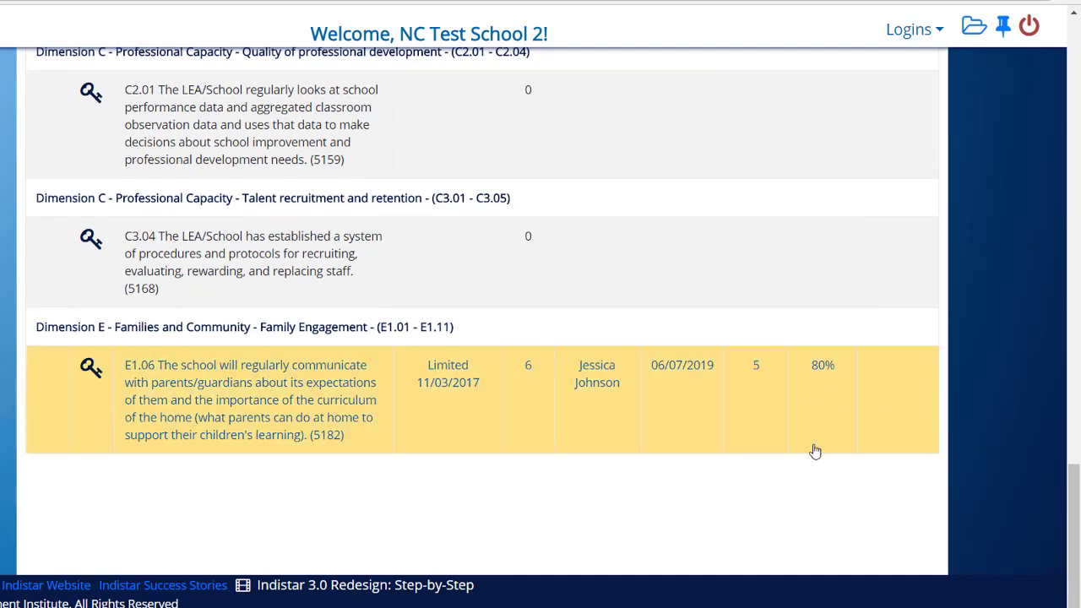
left_click(678, 412)
scroll(678, 412, "down", 10)
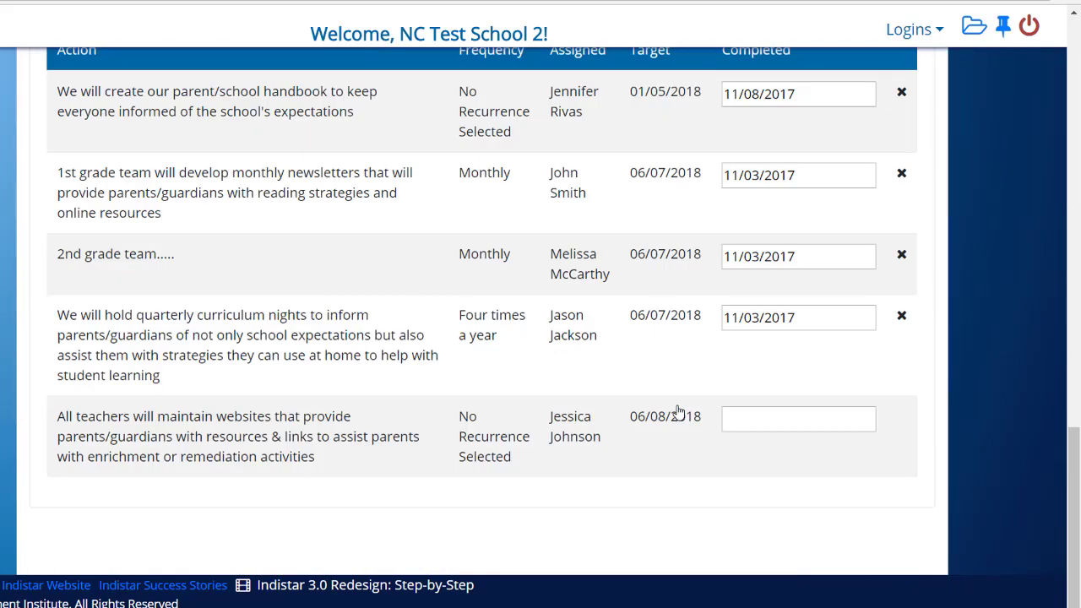
left_click(781, 426)
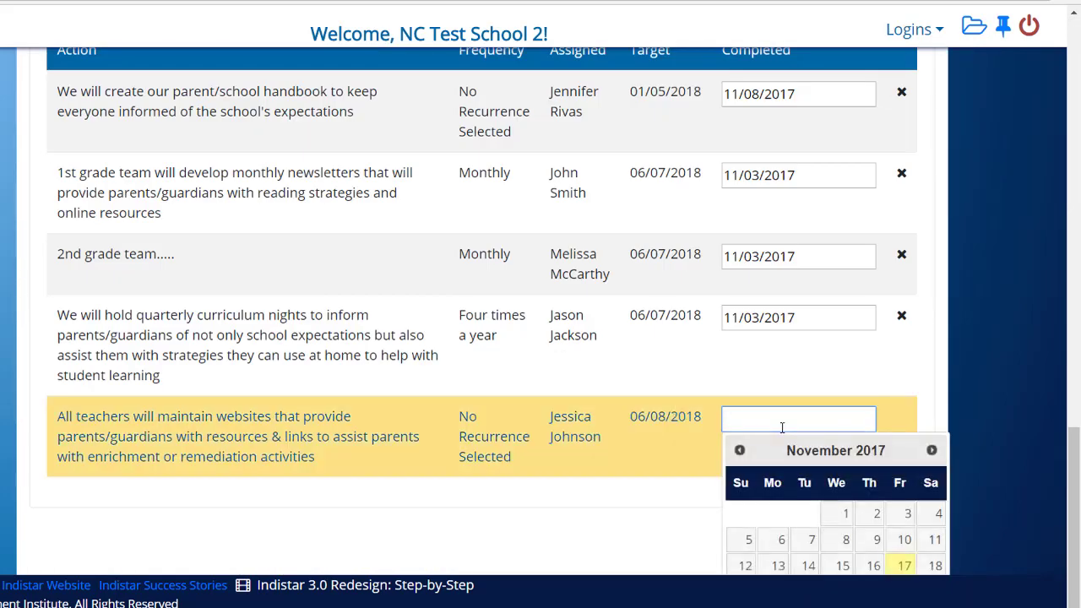
left_click(903, 566)
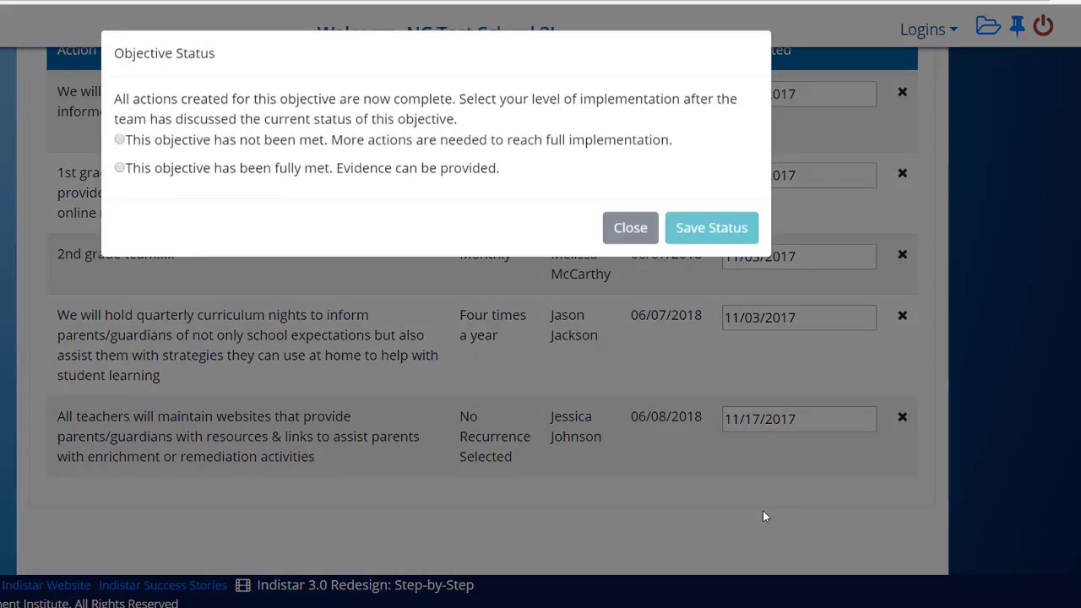
left_click(119, 168)
left_click(717, 522)
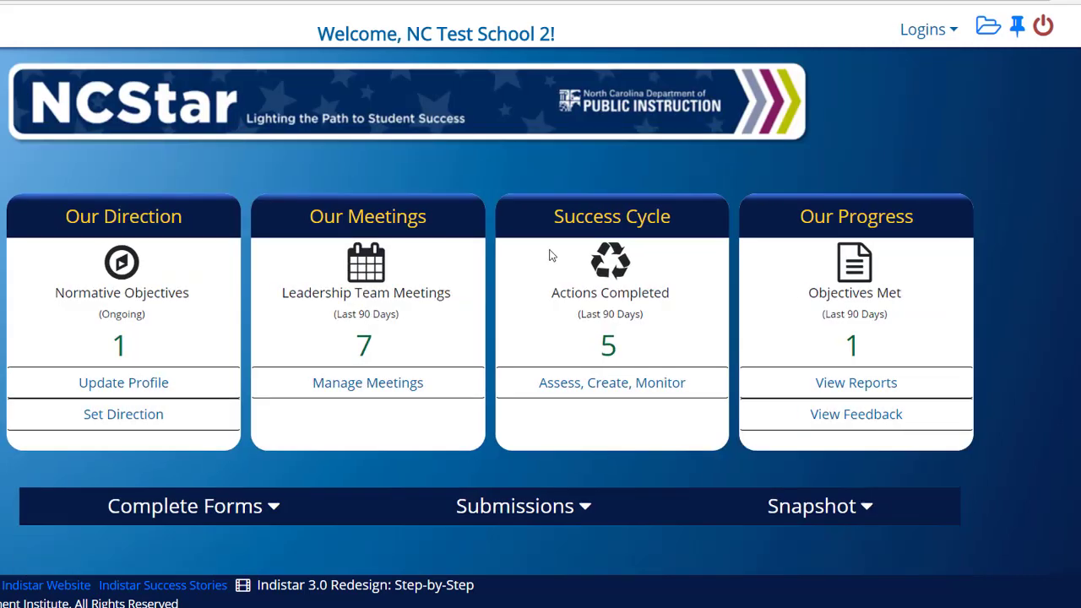
Step: Open the Celebrate Our Success report, check its export options, then close the report
left_click(879, 389)
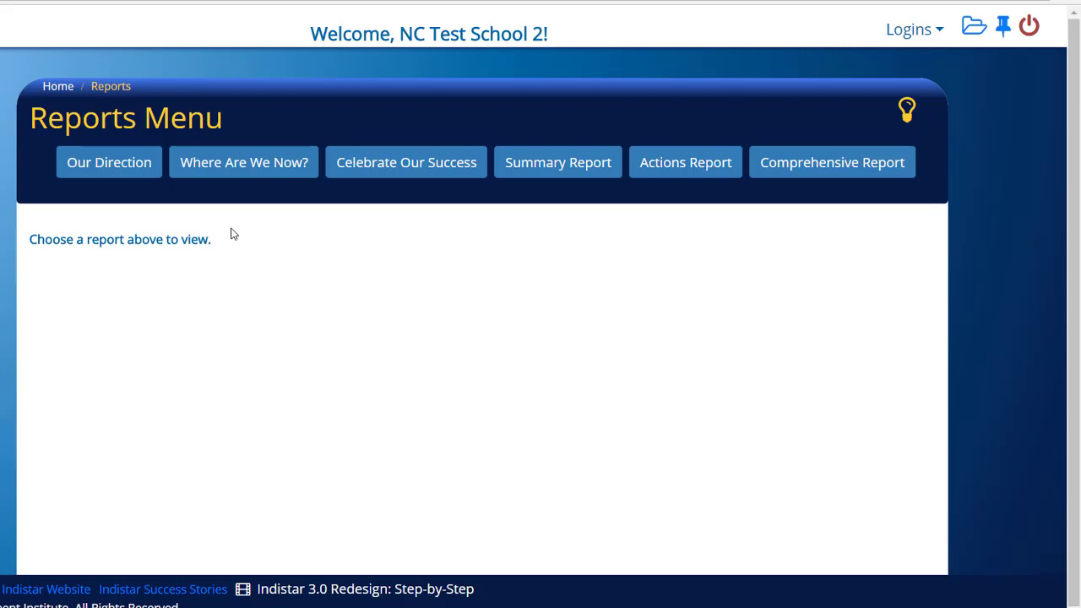
left_click(420, 175)
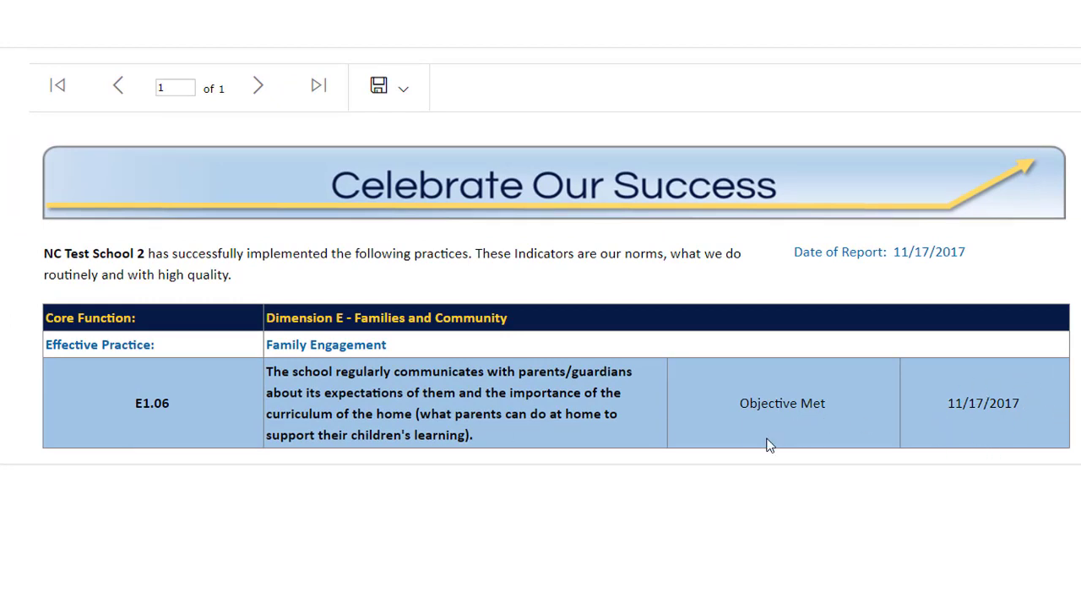
left_click(403, 91)
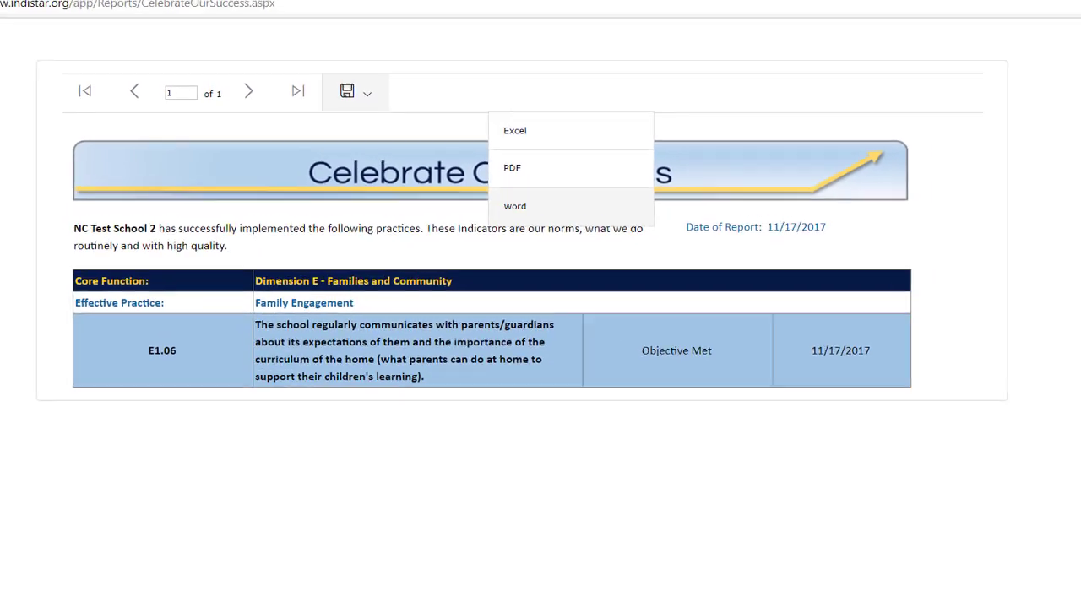
key("ctrl+w")
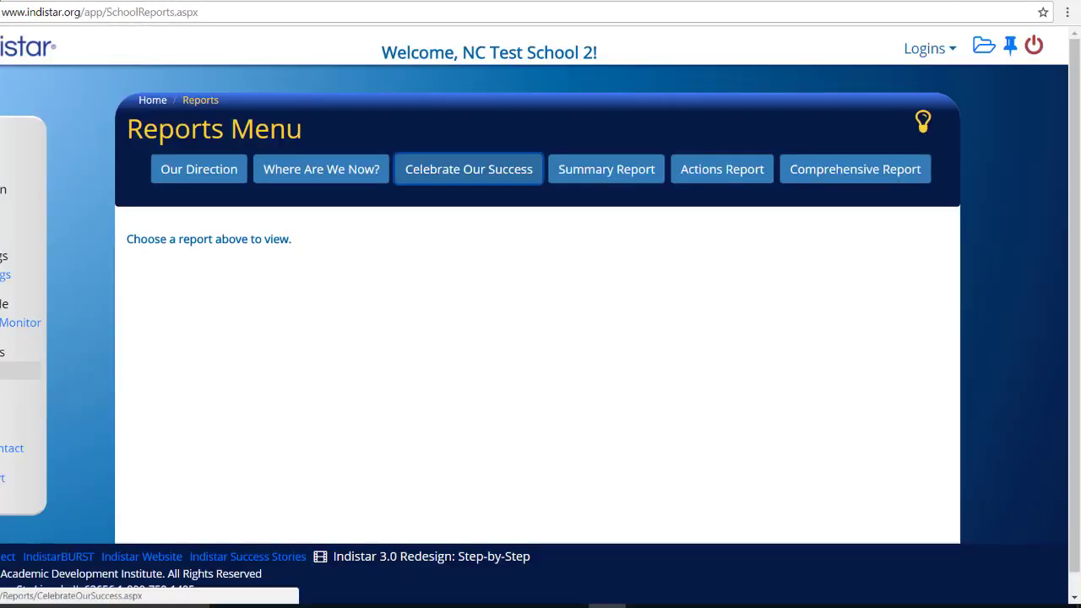
Step: Go from the dashboard to E1.06's page and review its five dated actions
left_click(152, 100)
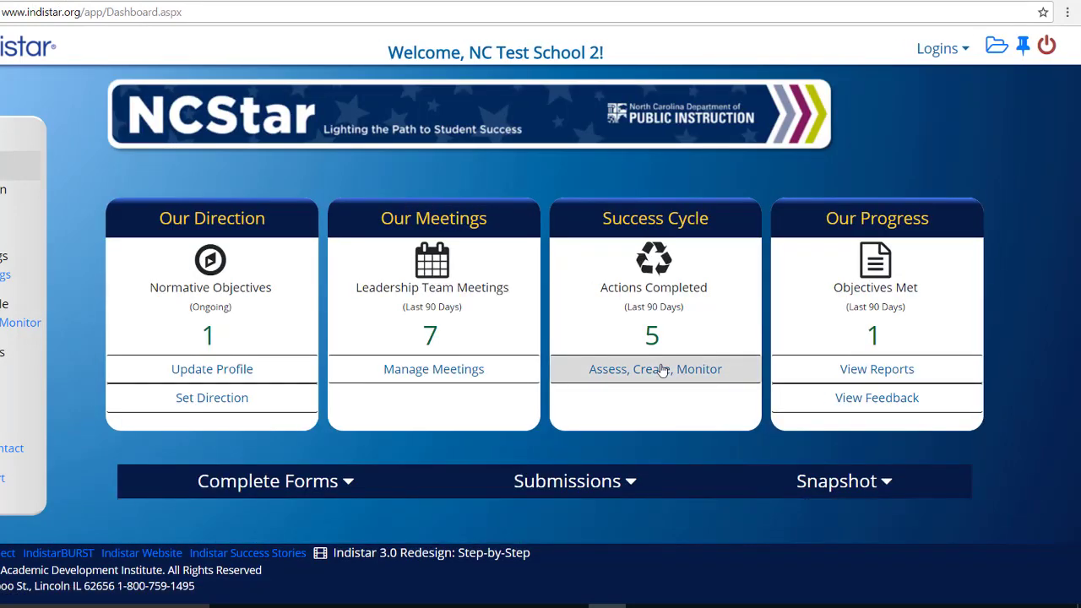
left_click(663, 372)
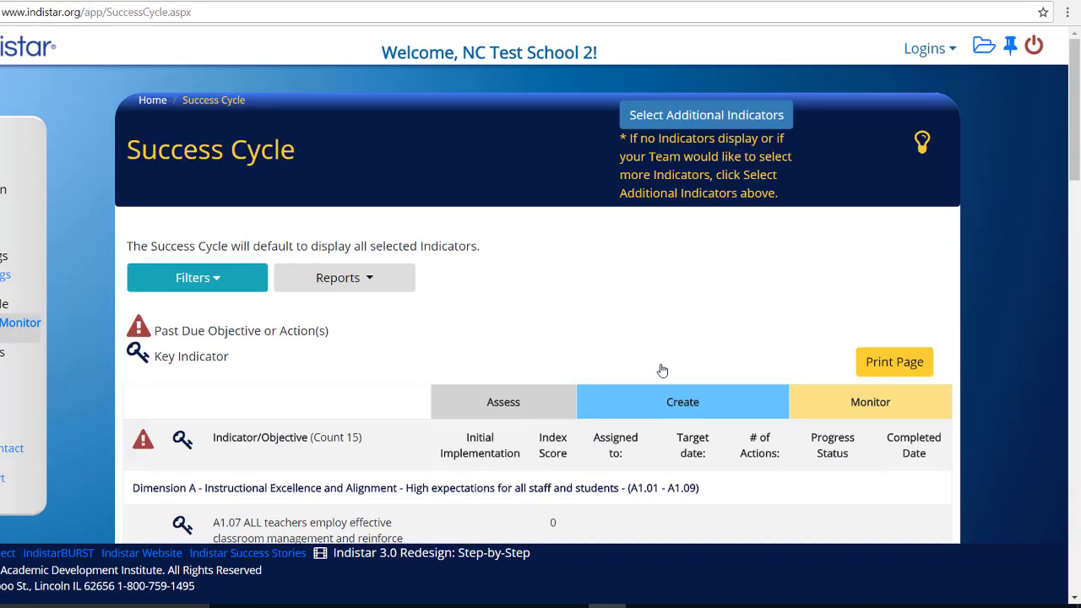
scroll(663, 371, "down", 20)
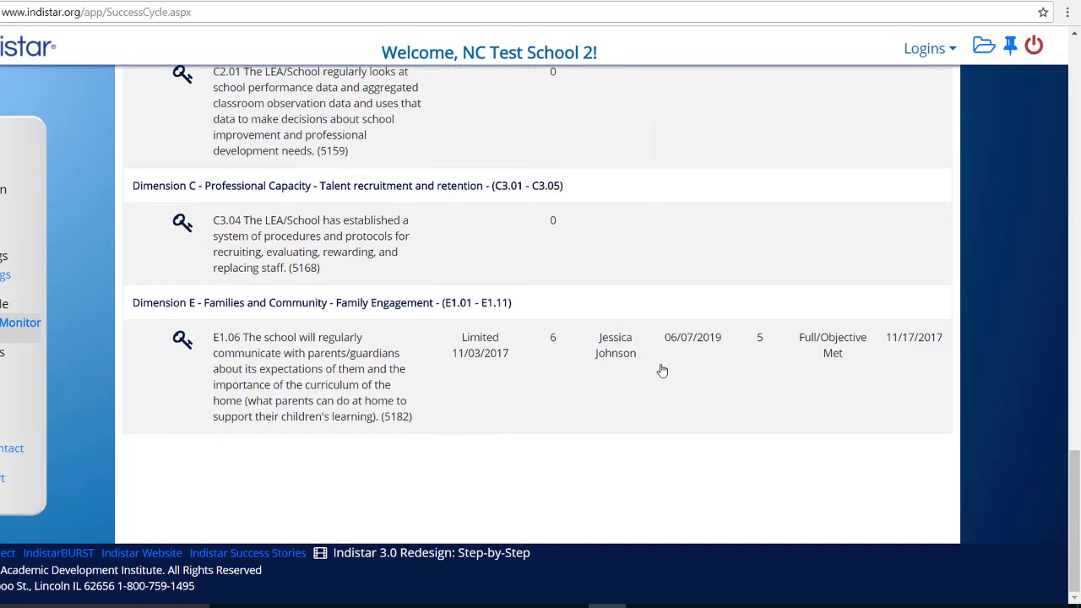
left_click(575, 402)
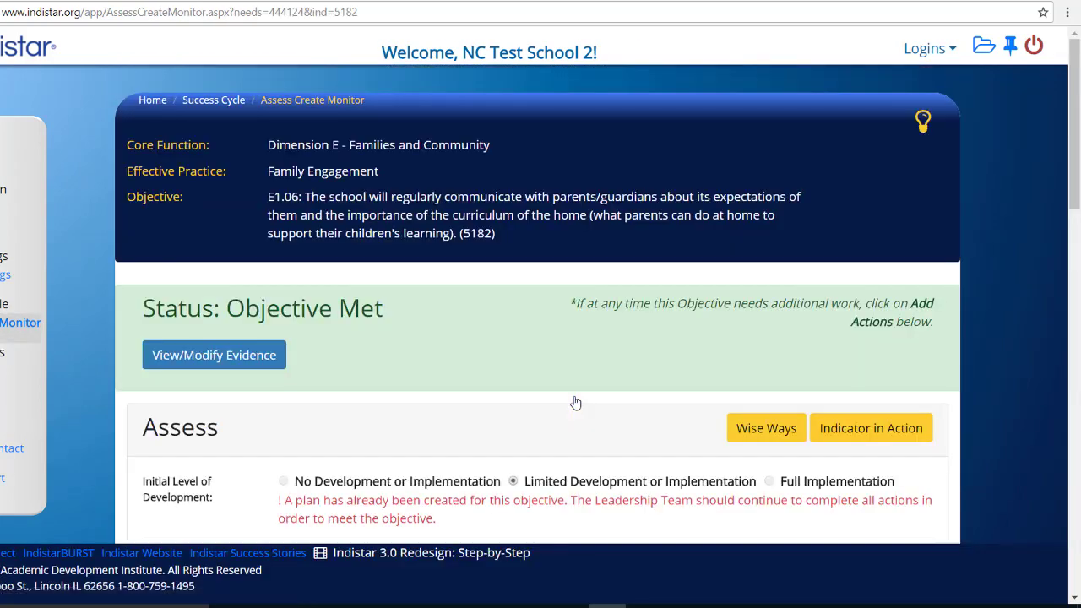
scroll(575, 403, "down", 2)
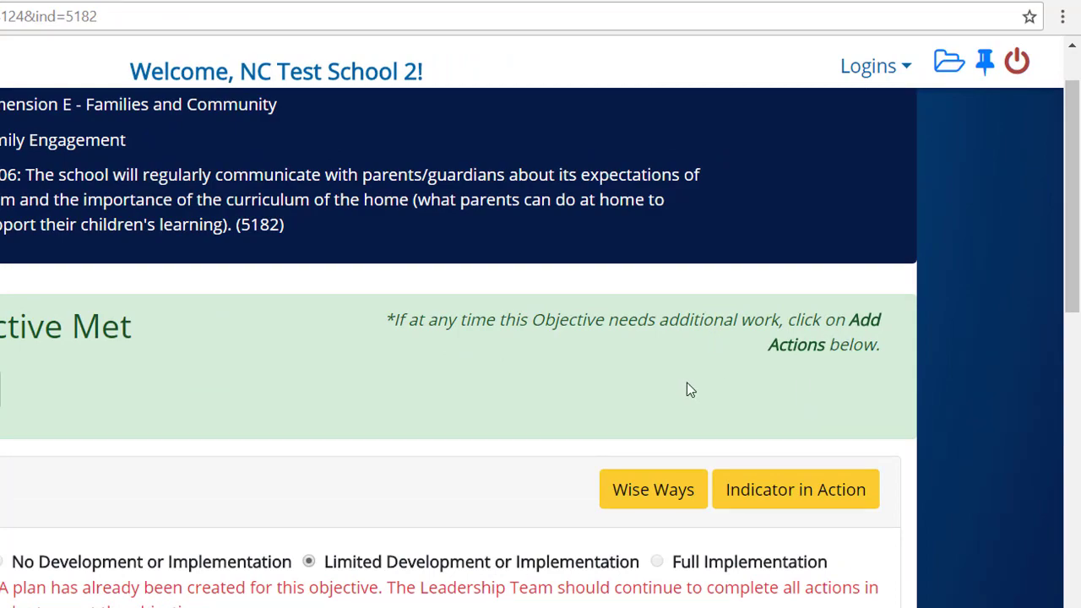
scroll(686, 384, "down", 15)
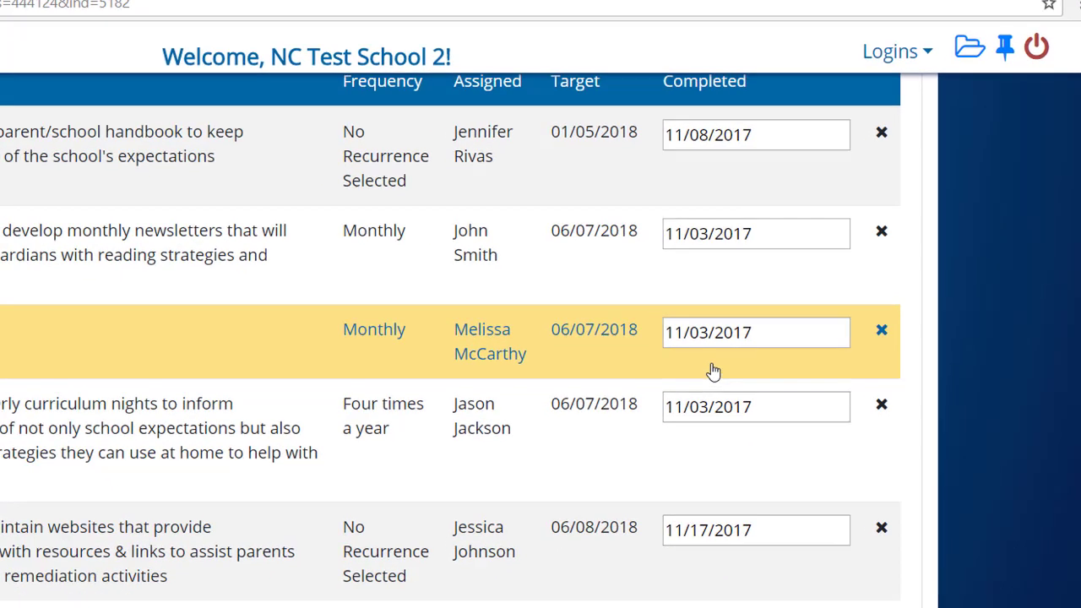
scroll(686, 385, "up", 5)
Step: Start a new action for E1.06 titled 'Action Step.' and assign it to a team member
left_click(129, 409)
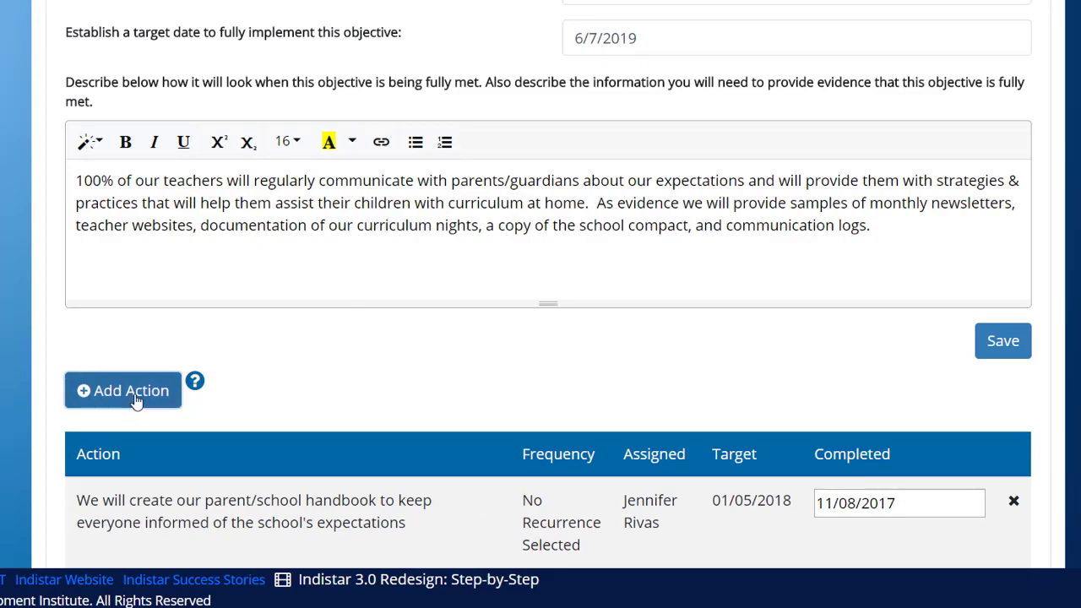
left_click(347, 142)
type("Action Step....")
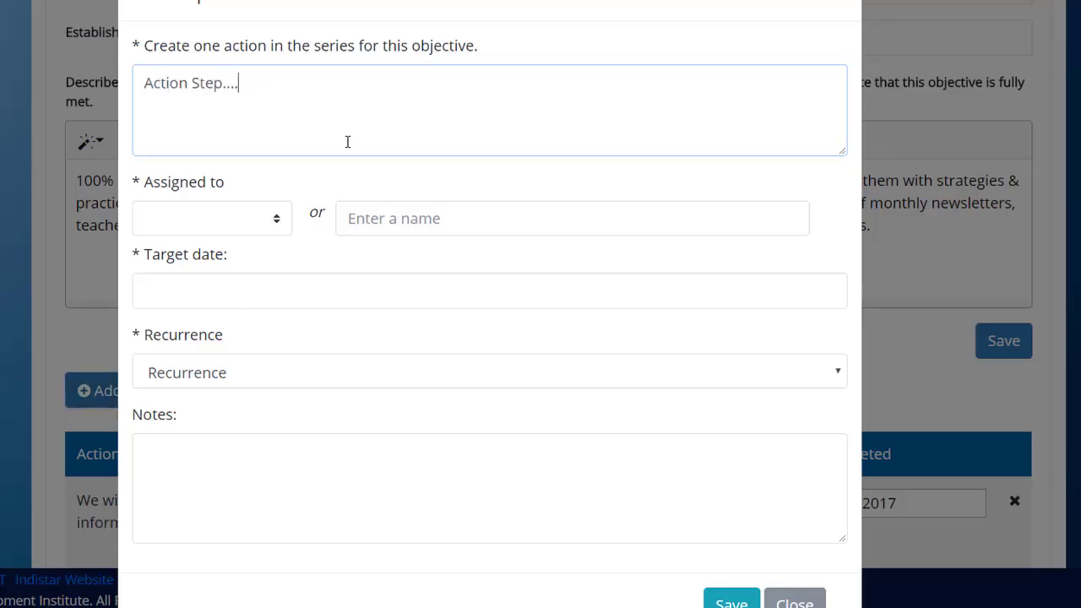
left_click(355, 218)
type("John S")
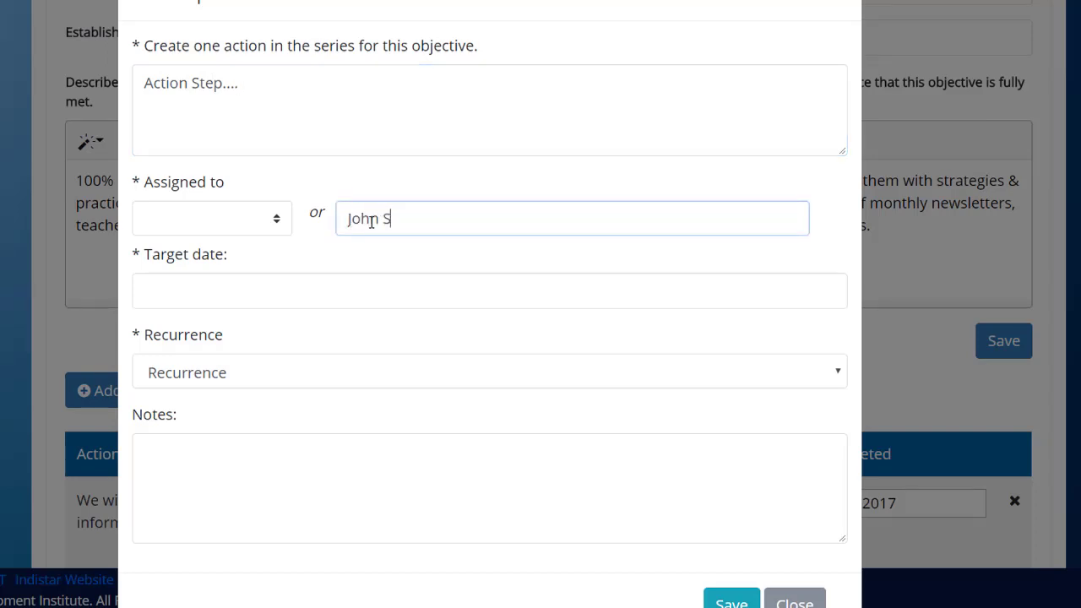
type("mith")
Step: Set the new action's target date to 06/15/2018, with no recurrence, and save it
key("Tab")
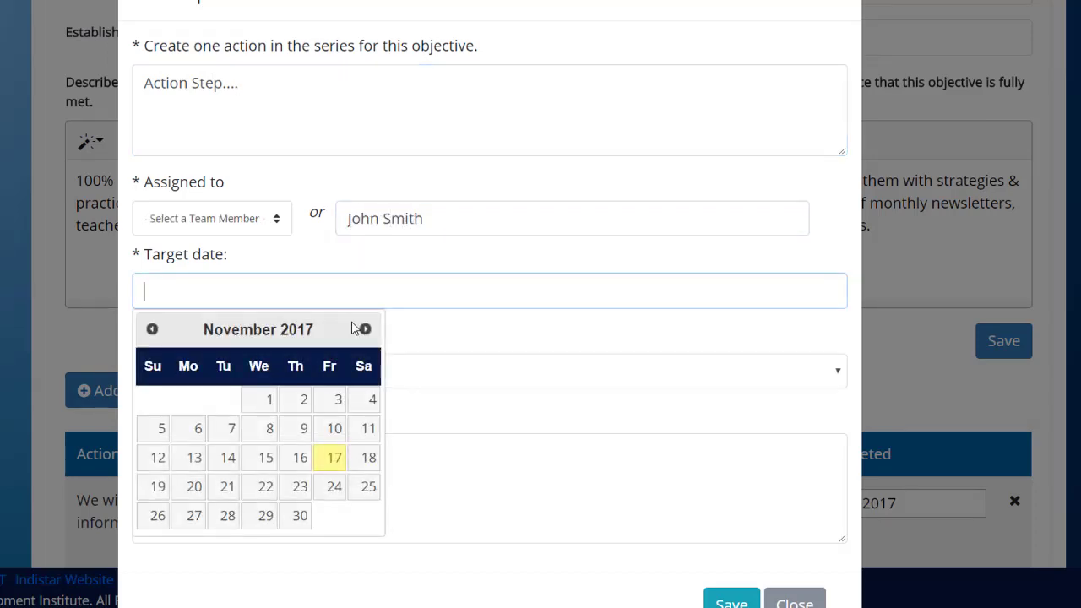
left_click(365, 329)
left_click(365, 329)
left_click(364, 328)
left_click(364, 329)
left_click(364, 329)
left_click(365, 329)
left_click(364, 328)
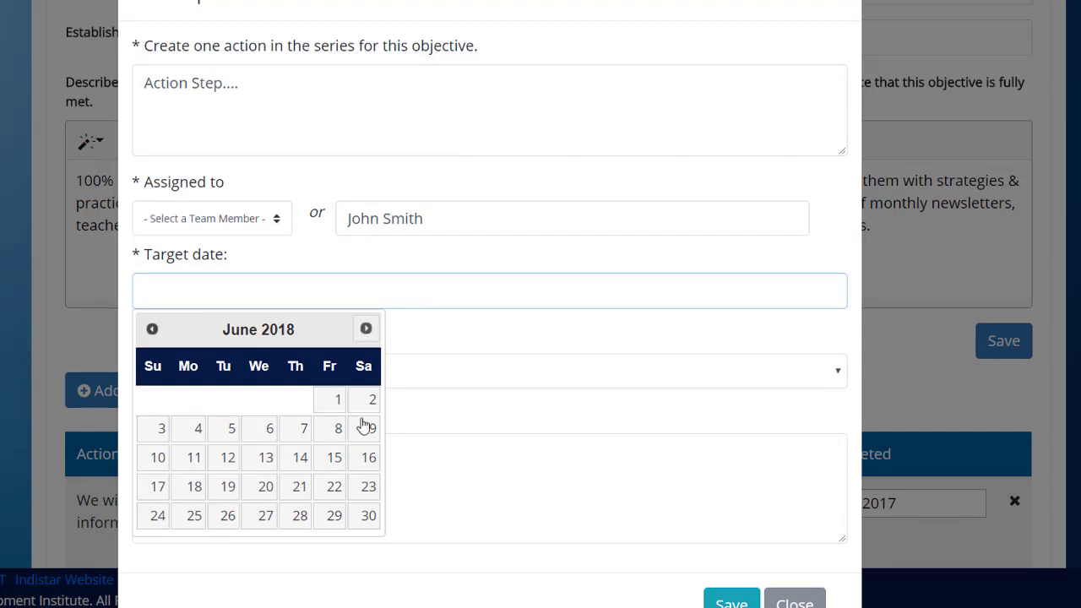
left_click(334, 459)
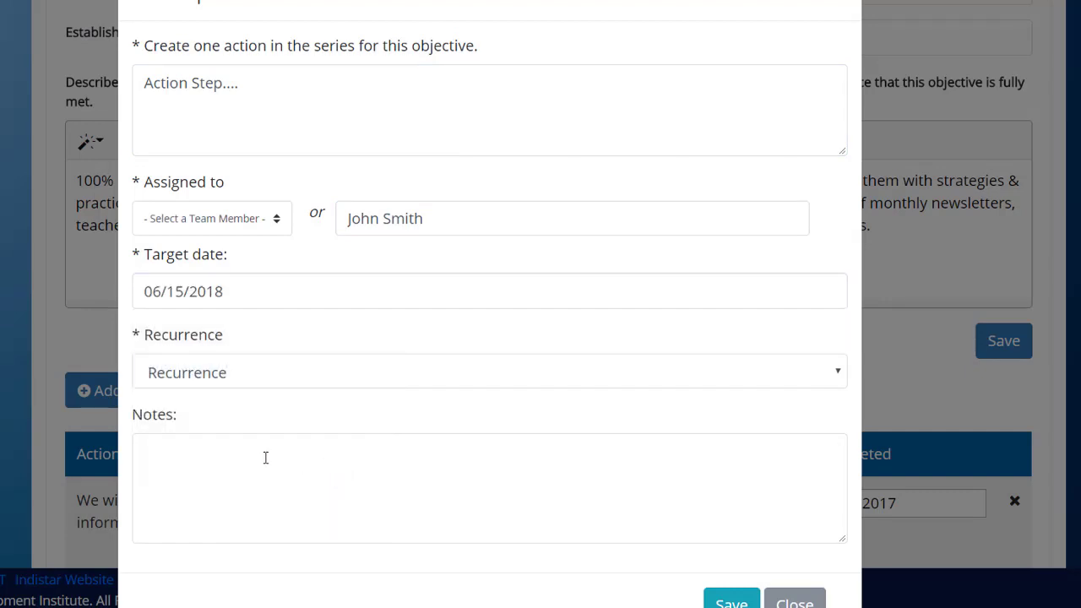
left_click(732, 601)
scroll(728, 604, "down", 2)
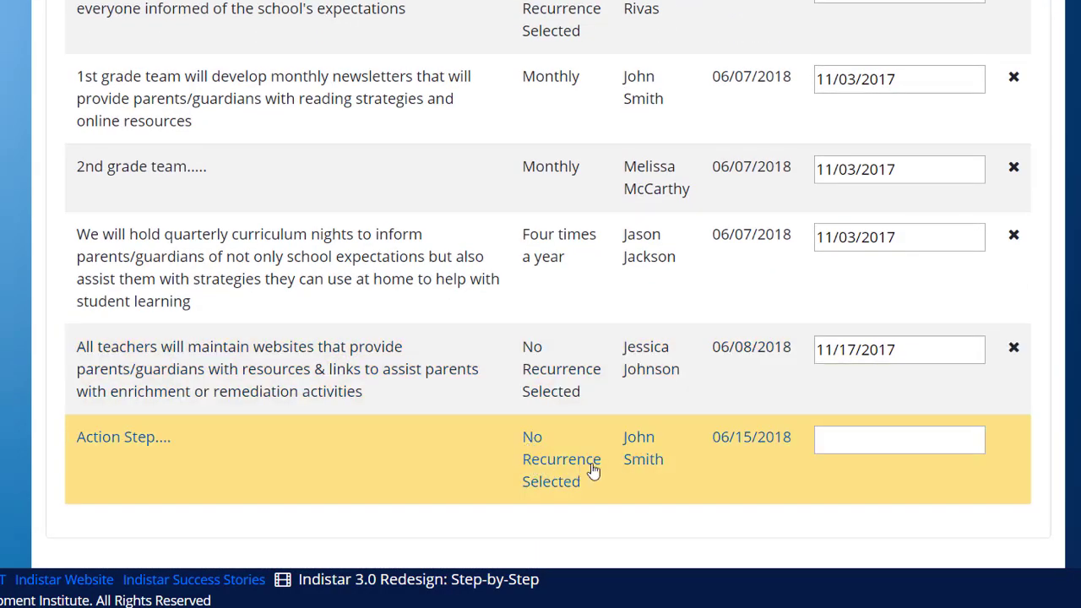
Step: Return to the Success Cycle list and confirm E1.06 now shows 6 actions at 83% progress
scroll(540, 278, "up", 15)
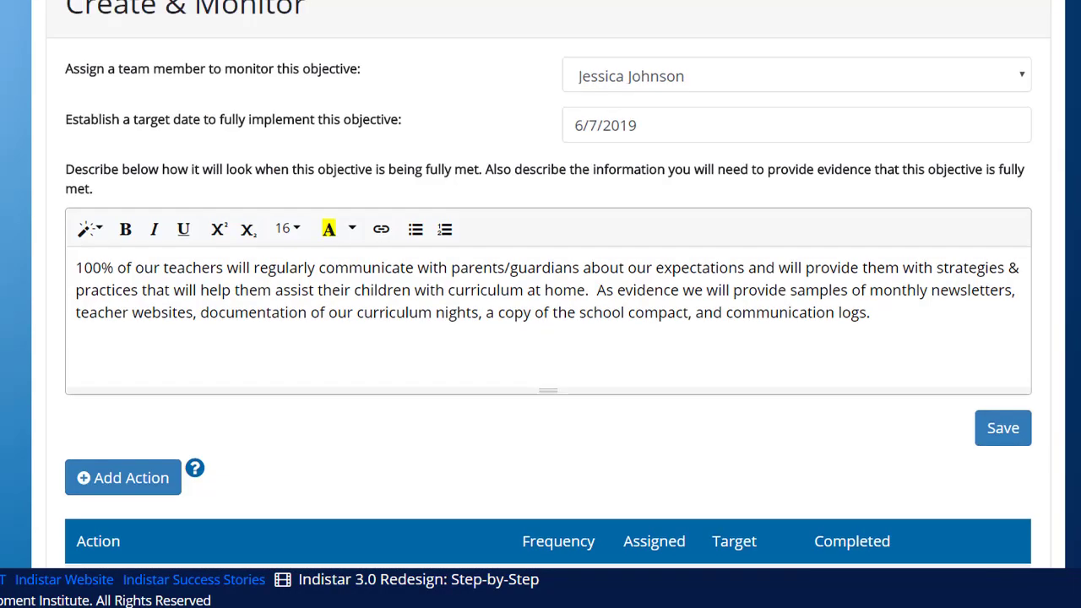
scroll(541, 279, "up", 5)
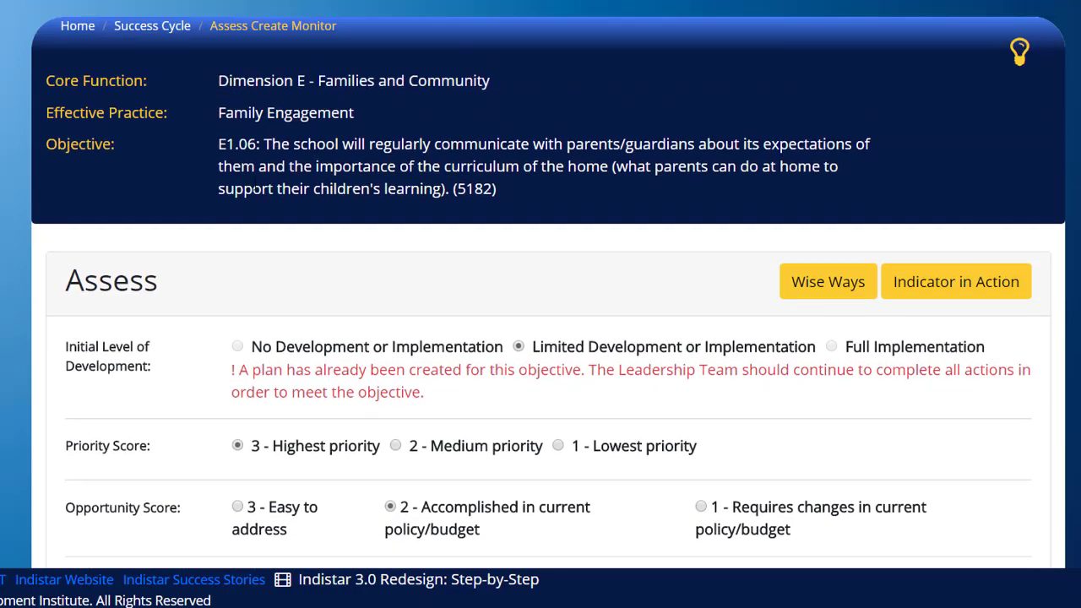
left_click(168, 29)
scroll(548, 284, "down", 20)
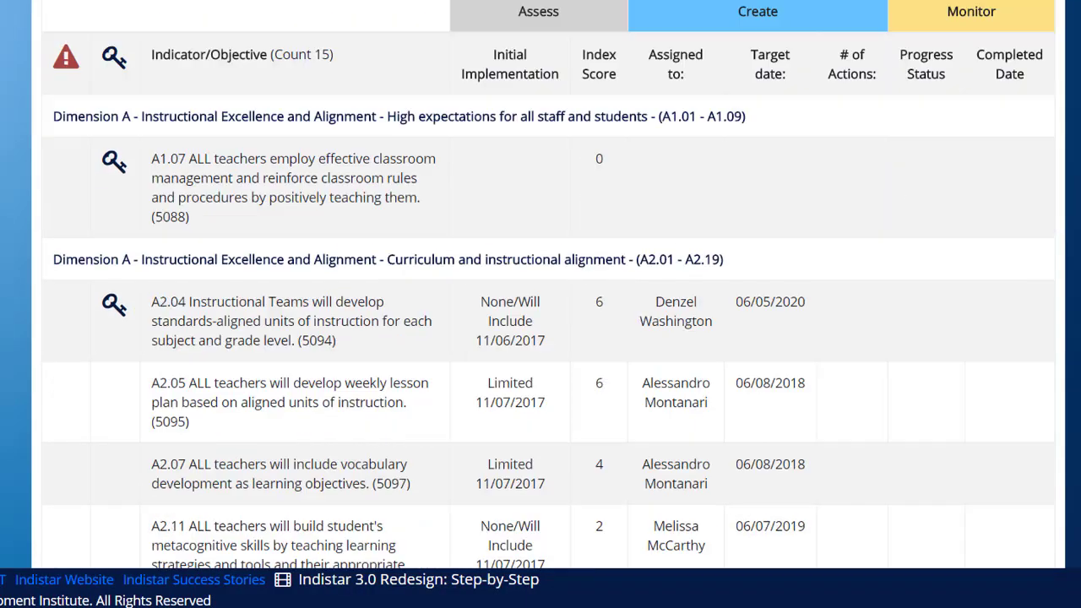
scroll(932, 475, "down", 3)
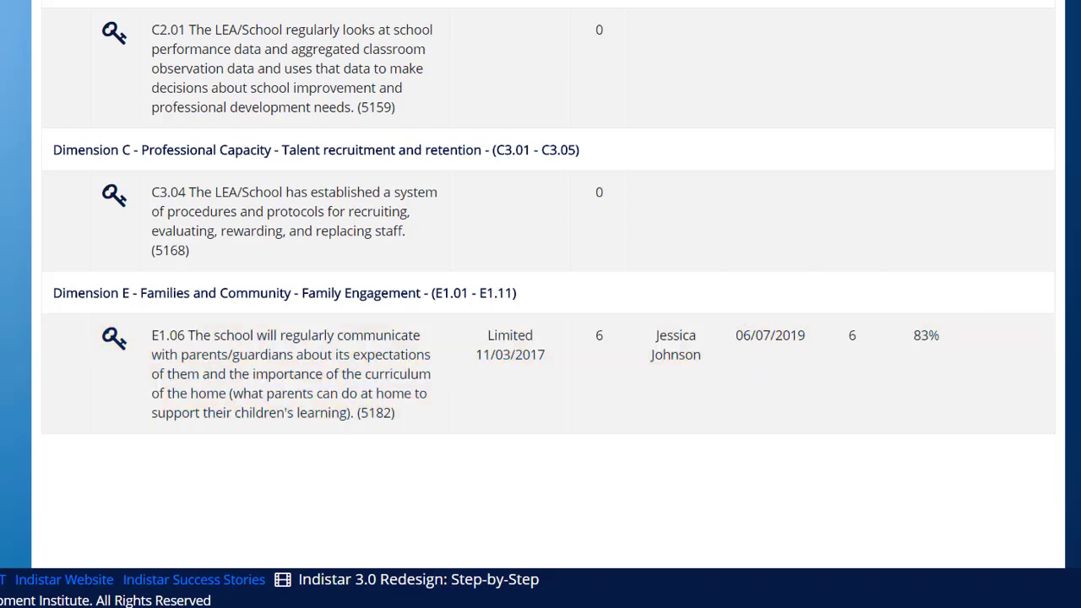
scroll(548, 287, "up", 5)
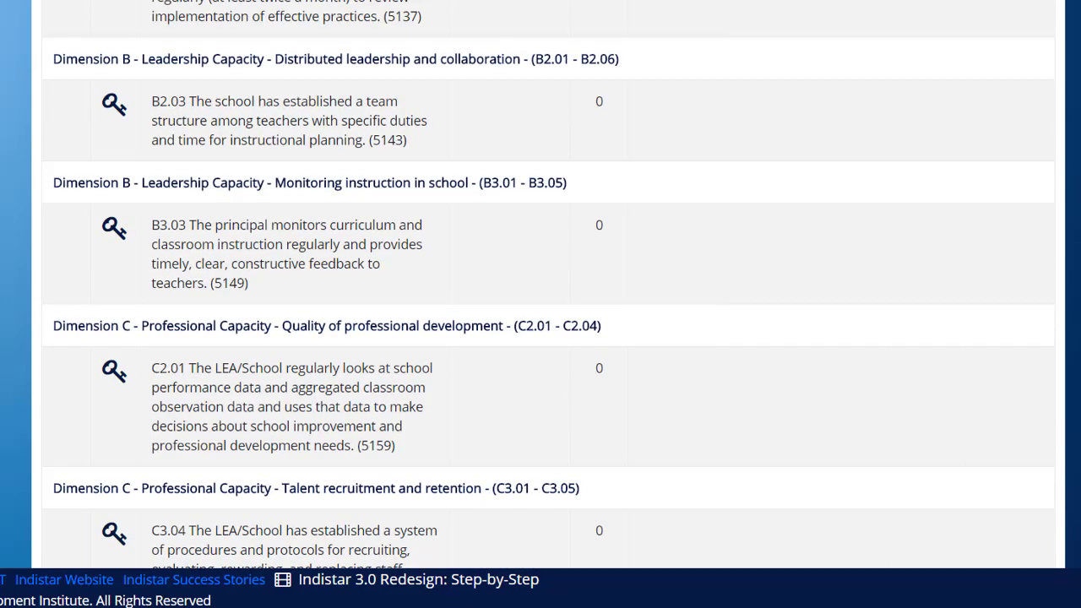
scroll(548, 285, "up", 7)
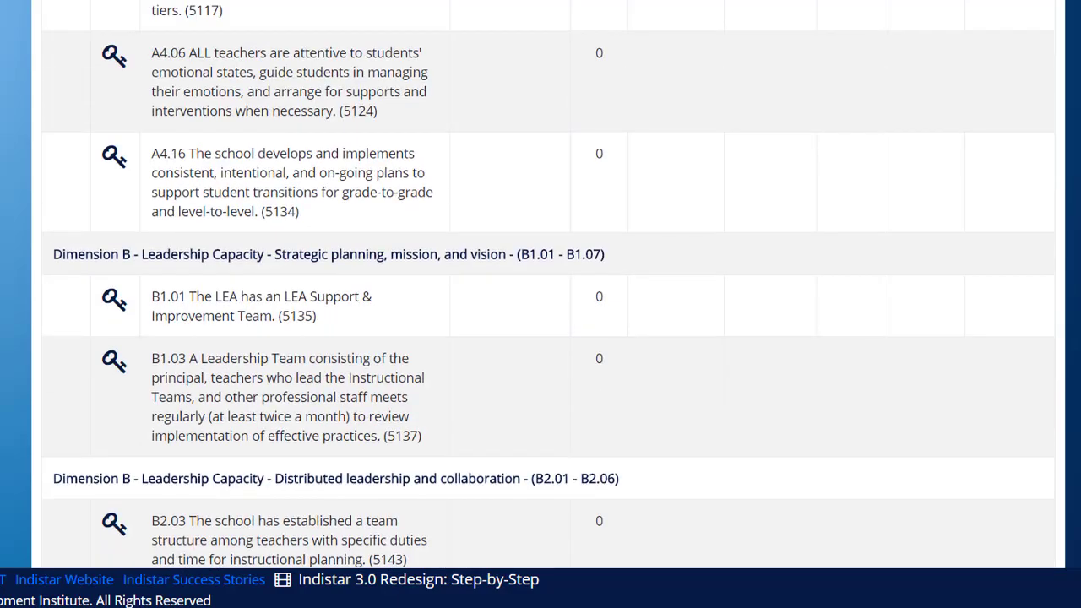
scroll(548, 285, "up", 7)
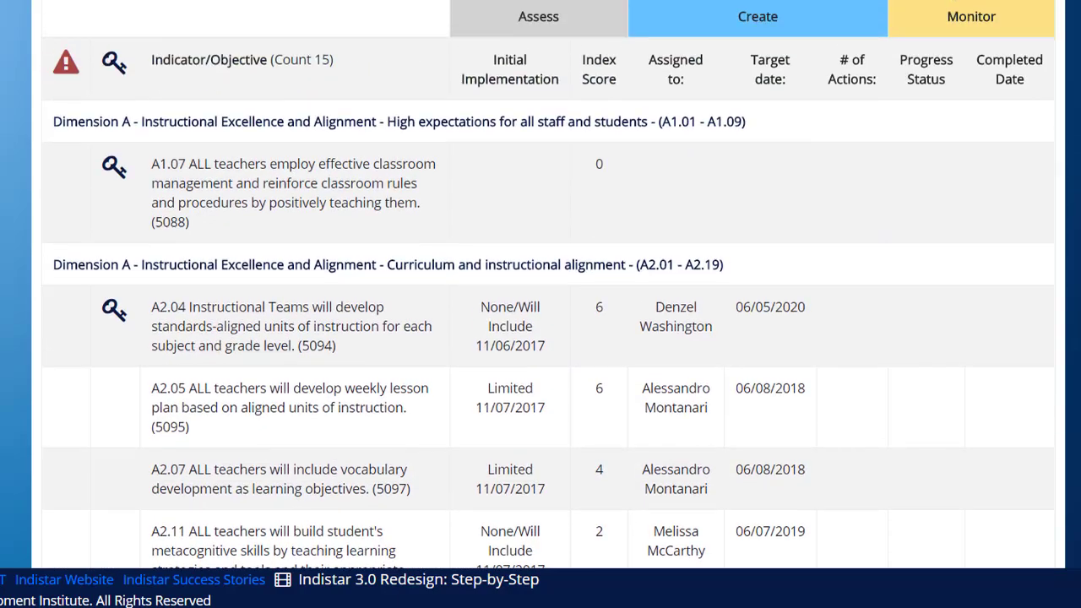
scroll(548, 284, "up", 1)
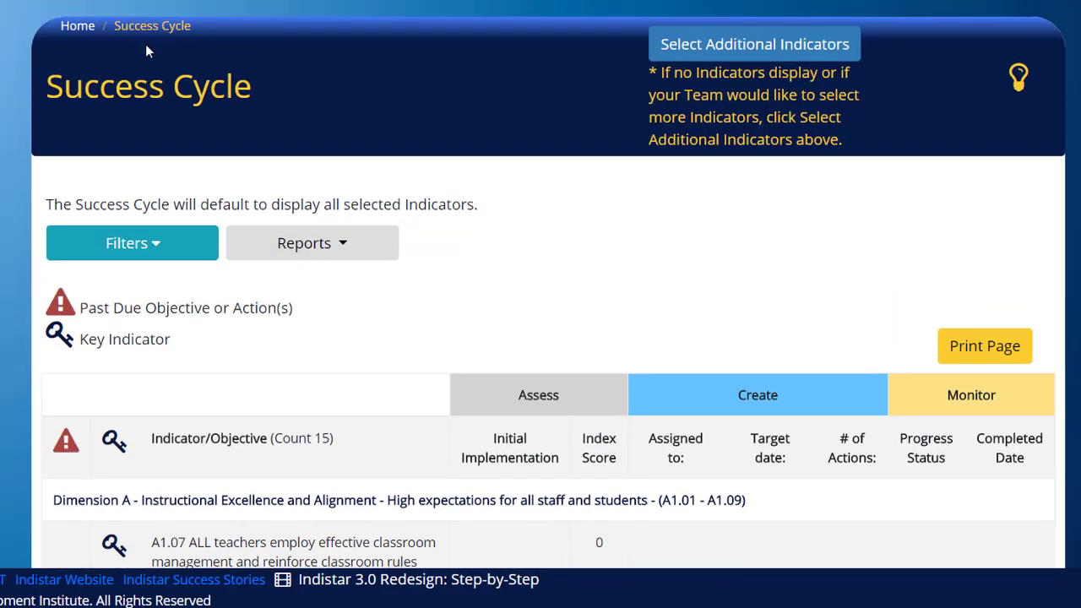
Step: Use the Home breadcrumb to return to the NCStar home dashboard
left_click(78, 27)
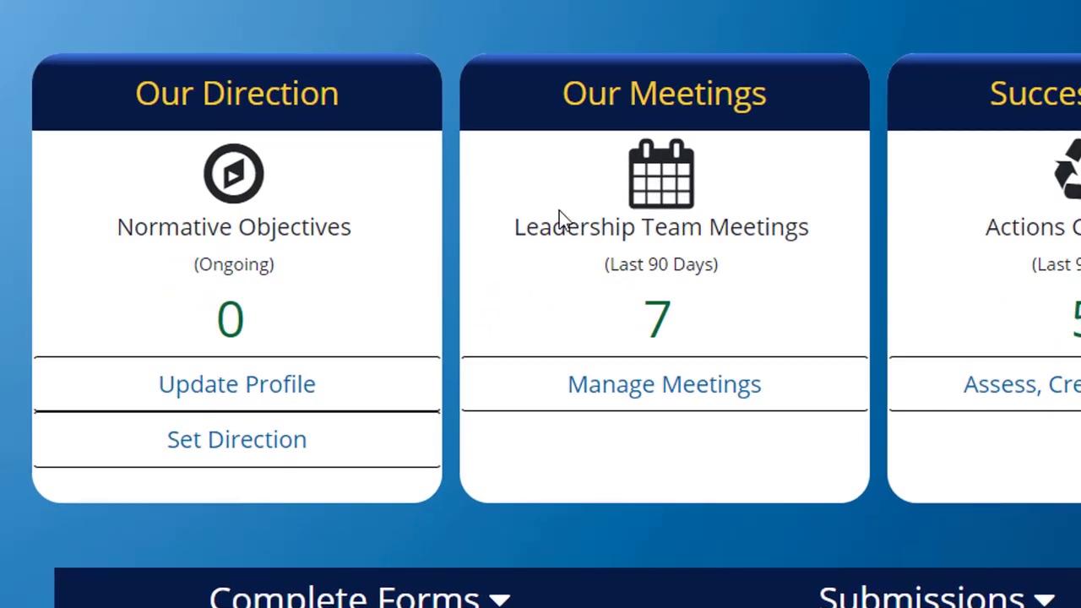
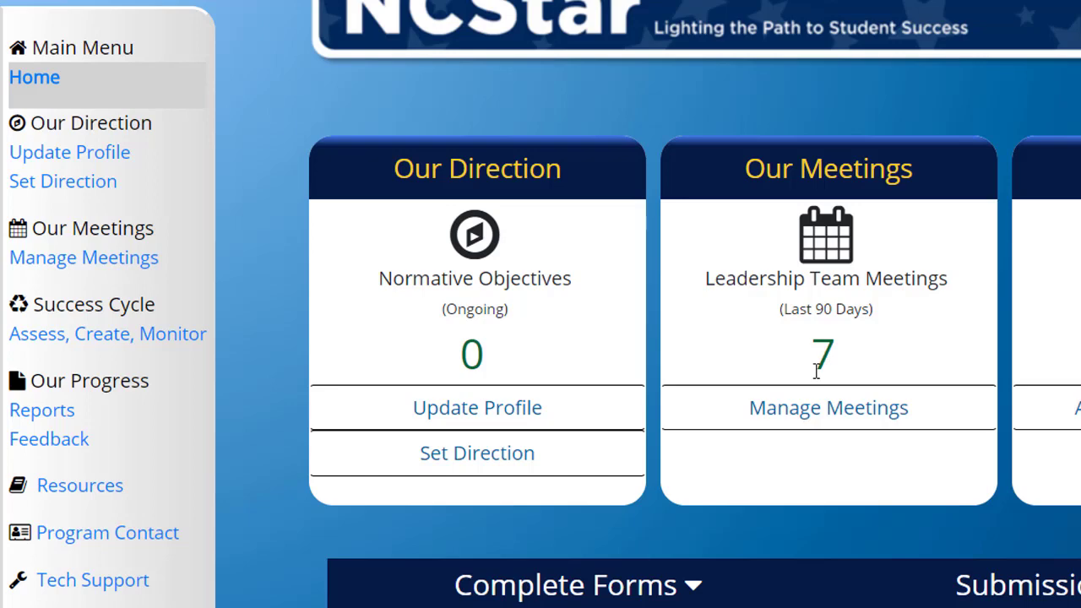
Step: From Manage Meetings, remove the 10/19/2017 October #2 meeting and confirm the removal
left_click(828, 421)
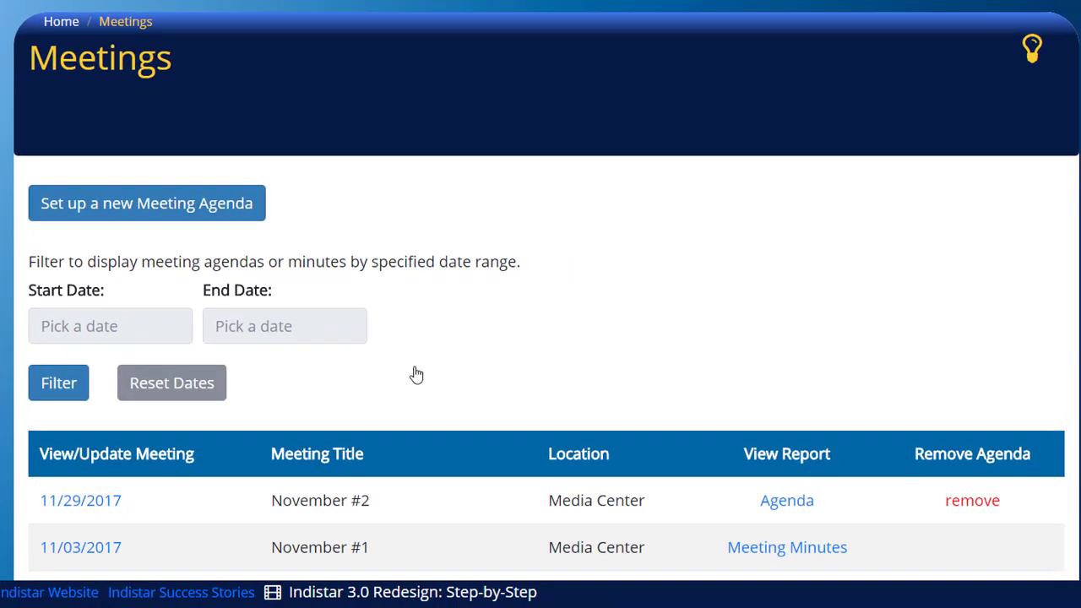
scroll(540, 337, "down", 5)
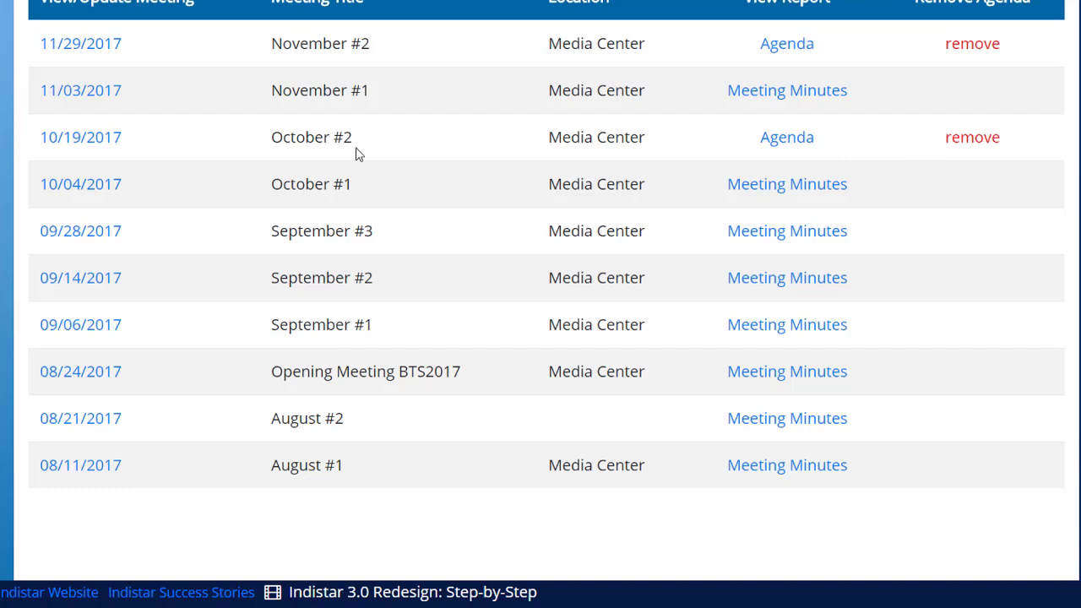
left_click(985, 145)
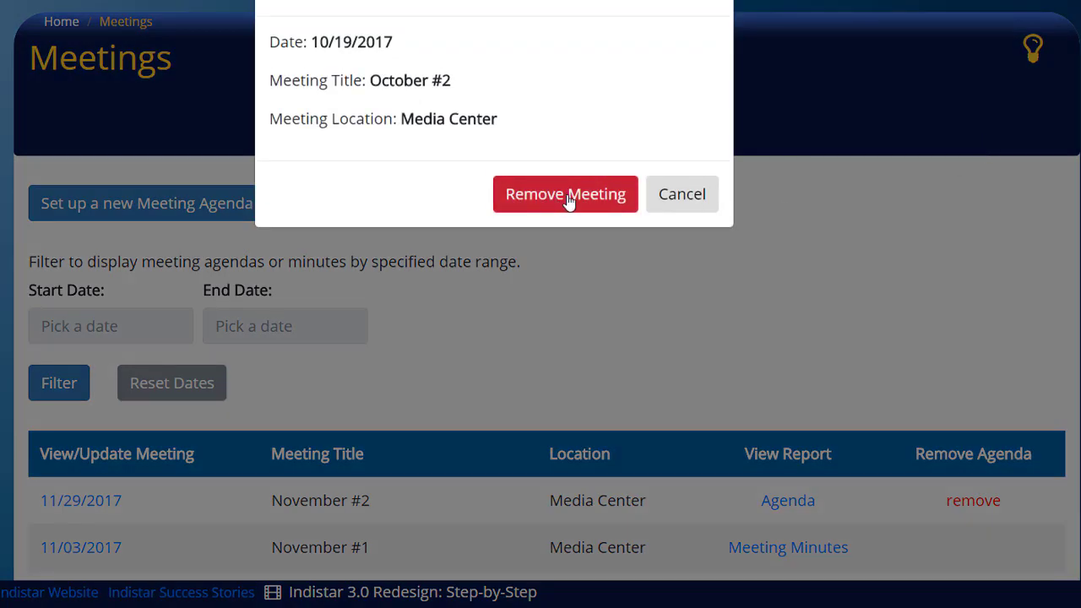
left_click(567, 197)
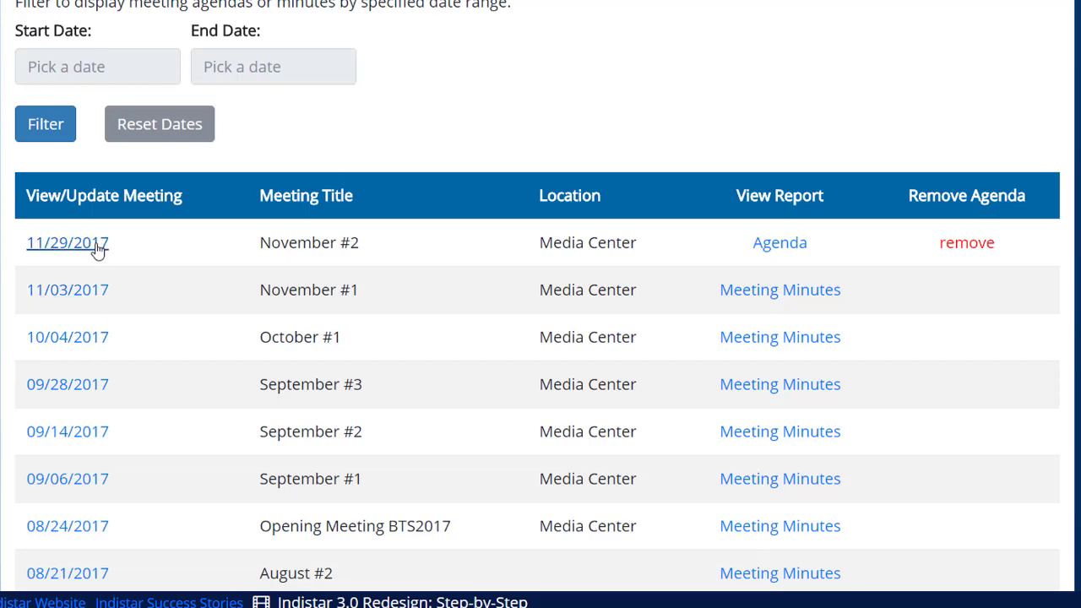
left_click(67, 243)
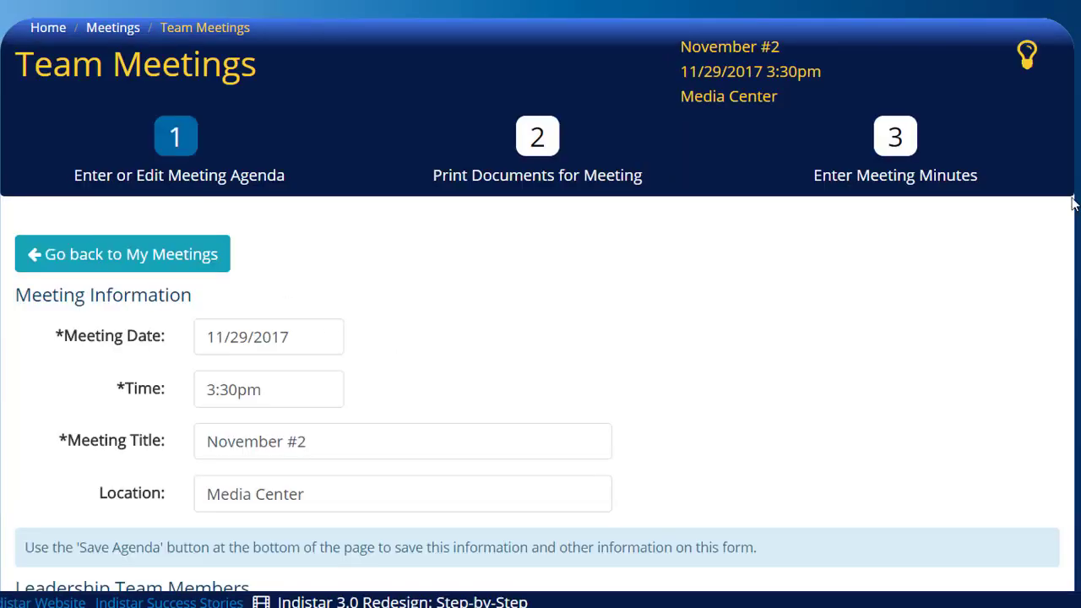
scroll(537, 338, "down", 5)
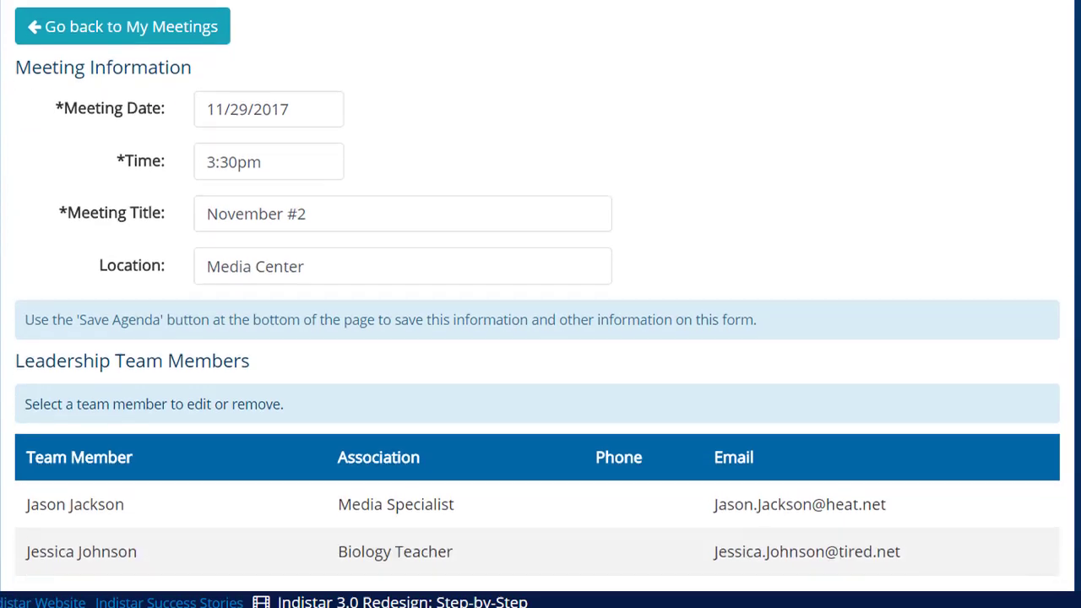
scroll(537, 337, "up", 2)
scroll(537, 337, "down", 2)
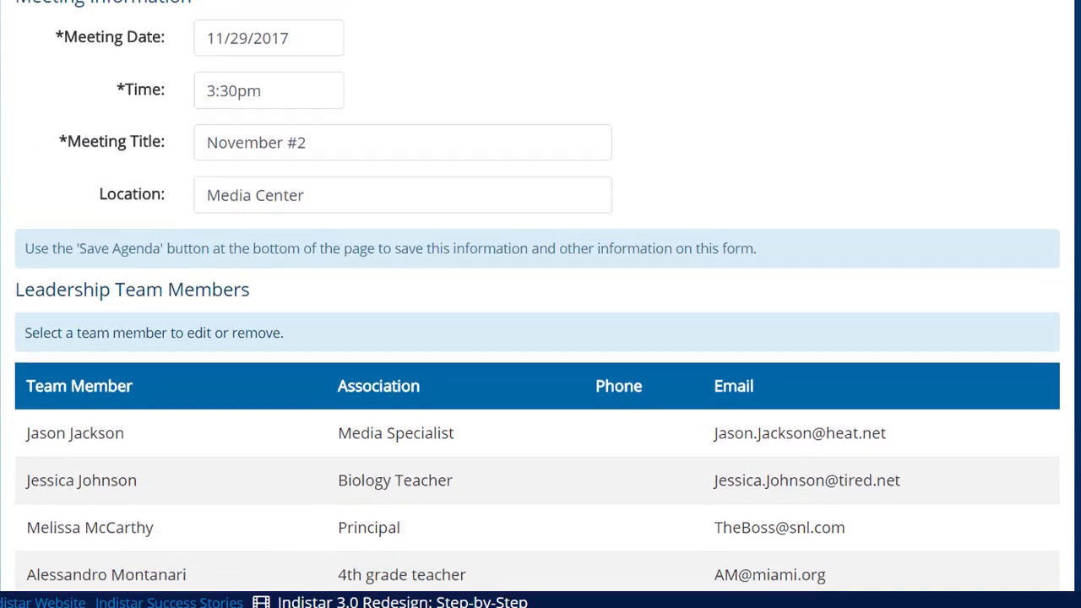
scroll(537, 338, "down", 3)
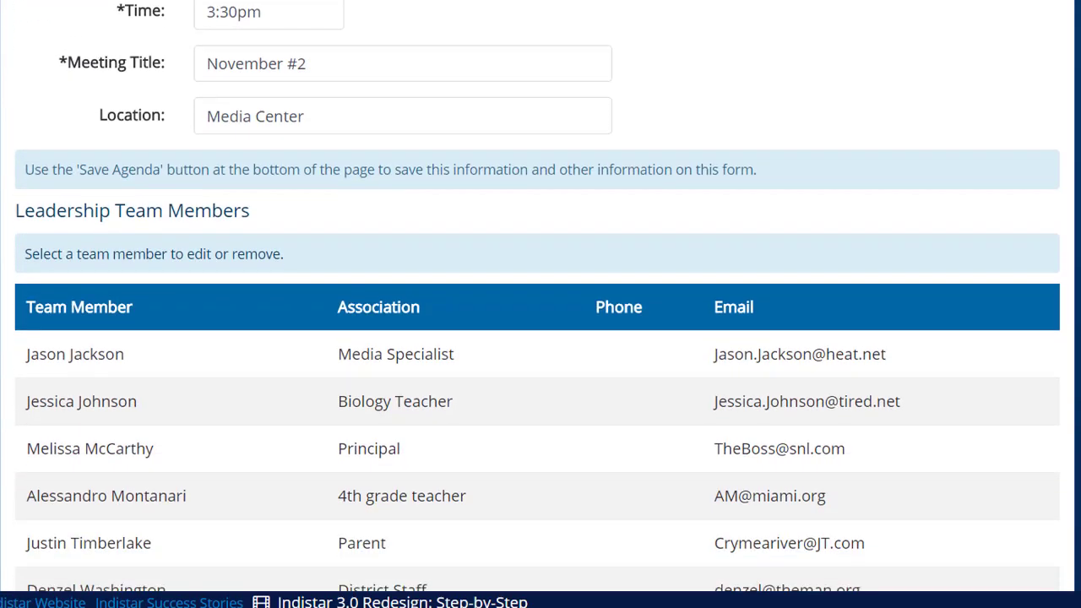
scroll(537, 338, "down", 5)
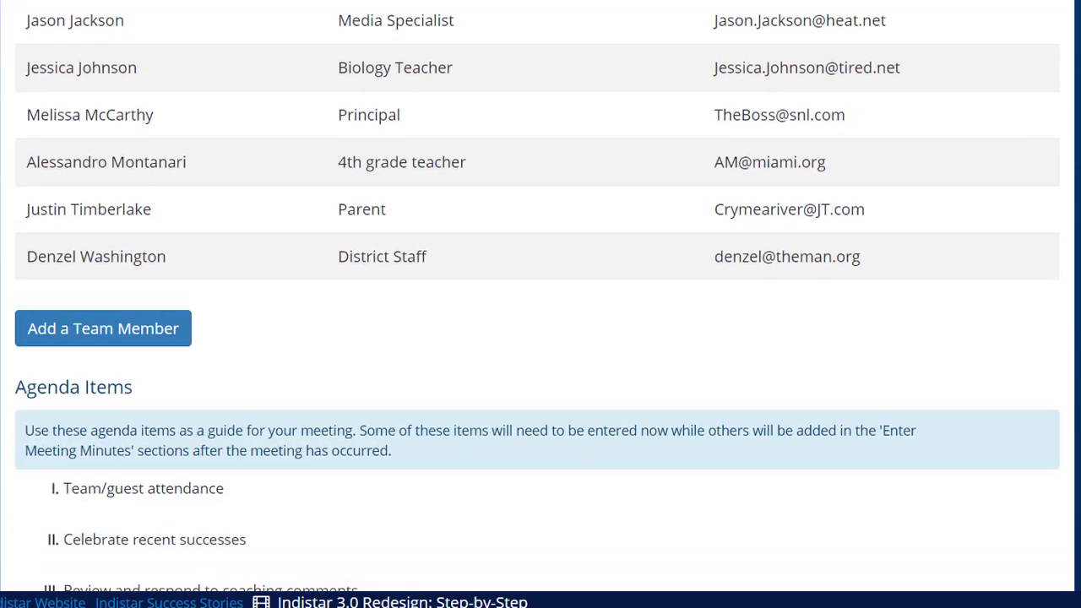
scroll(537, 338, "down", 5)
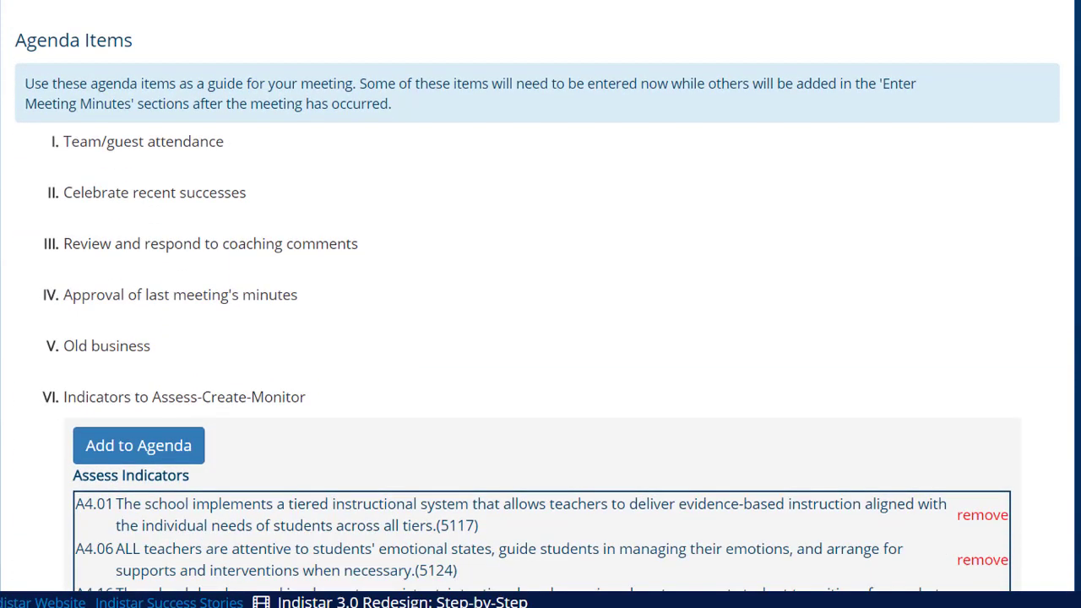
scroll(537, 337, "down", 7)
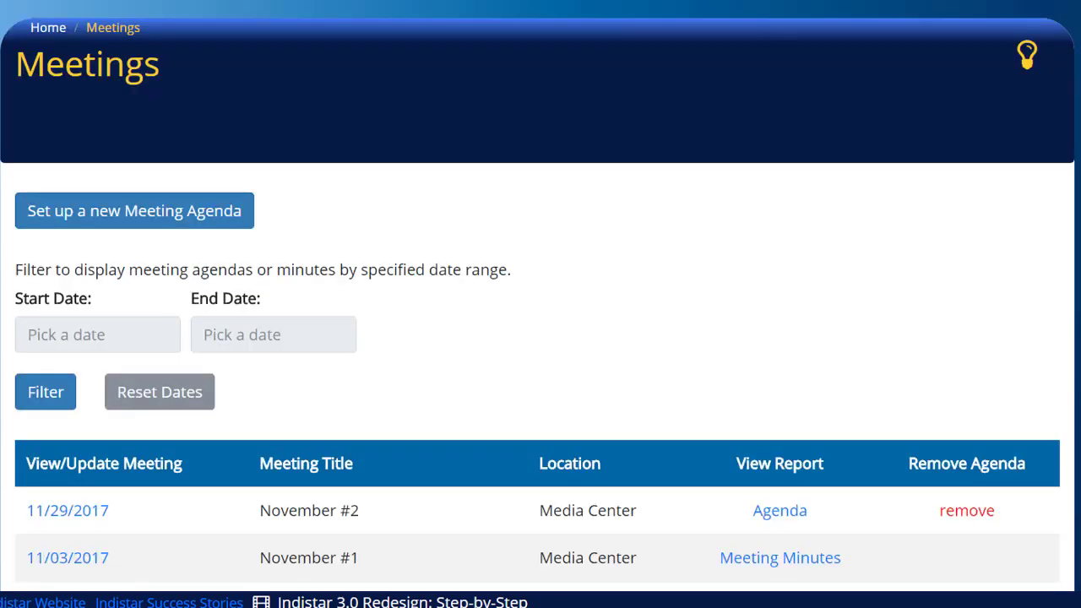
Step: Go back to the top of the Meetings list and set up a new meeting agenda
scroll(541, 338, "down", 4)
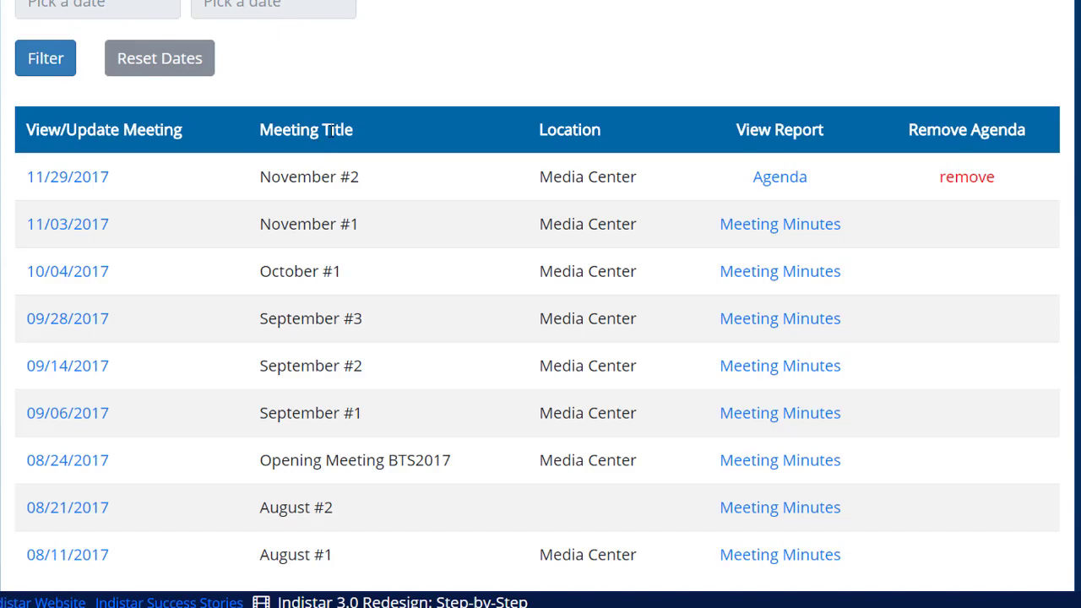
scroll(305, 130, "up", 3)
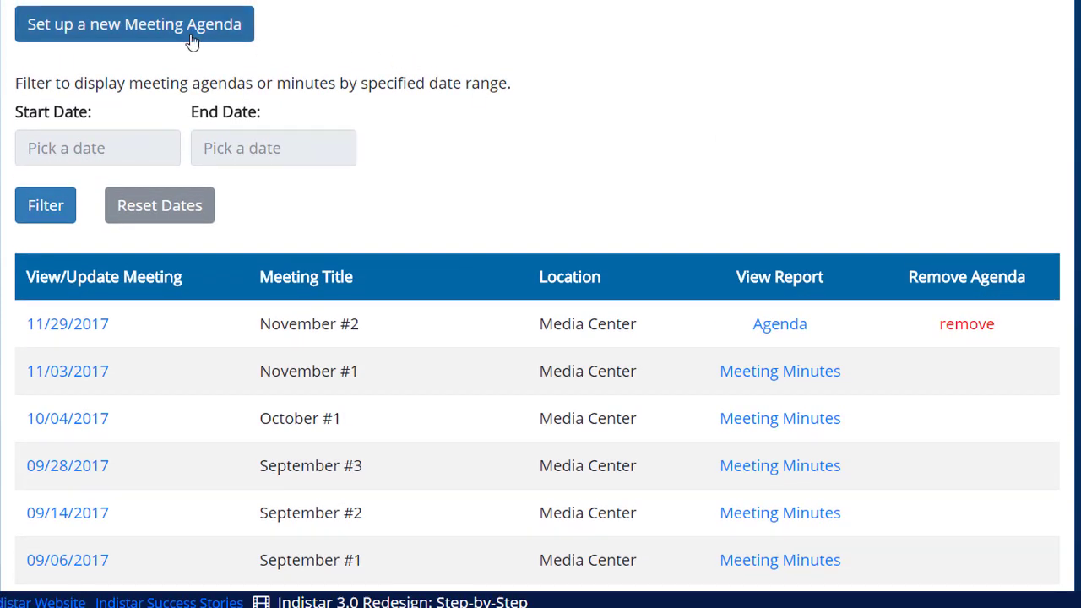
left_click(193, 41)
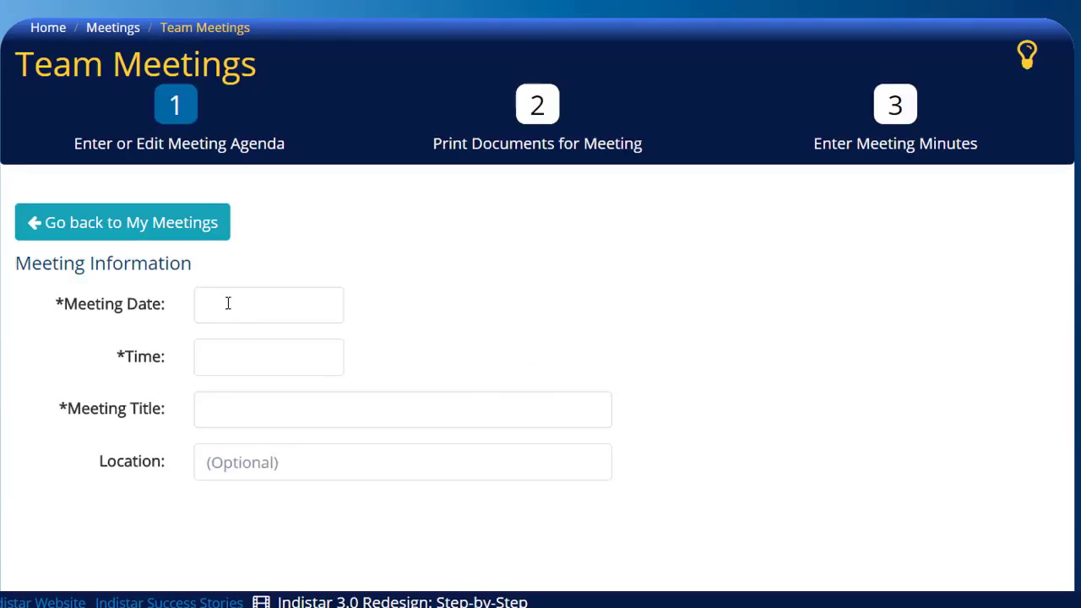
Step: Set the new meeting's date to 12/07/2017 and its time to 3:00pm
left_click(228, 303)
left_click(378, 341)
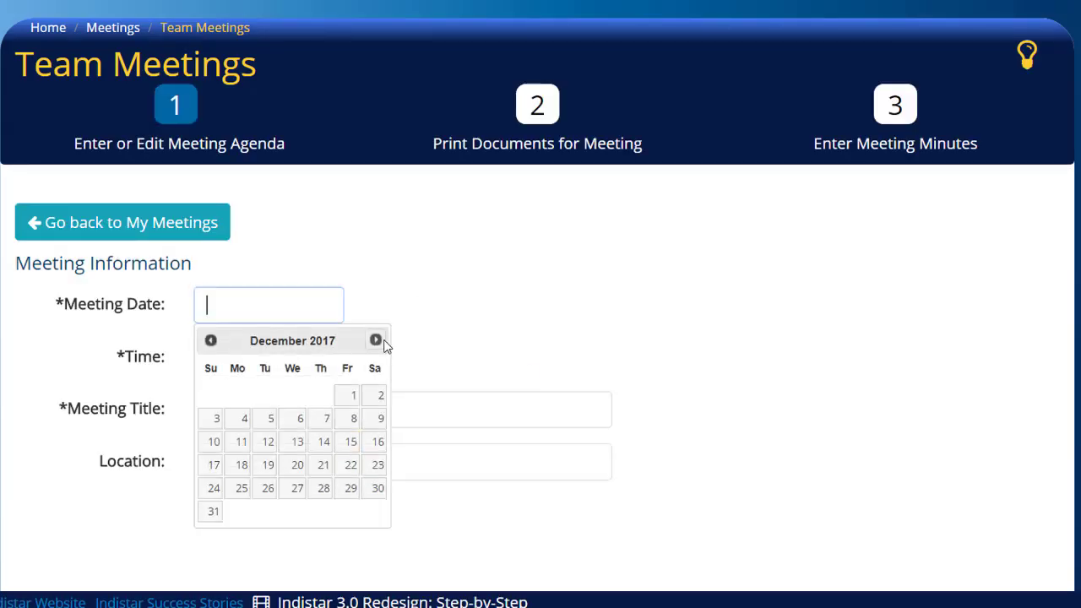
left_click(324, 419)
left_click(251, 360)
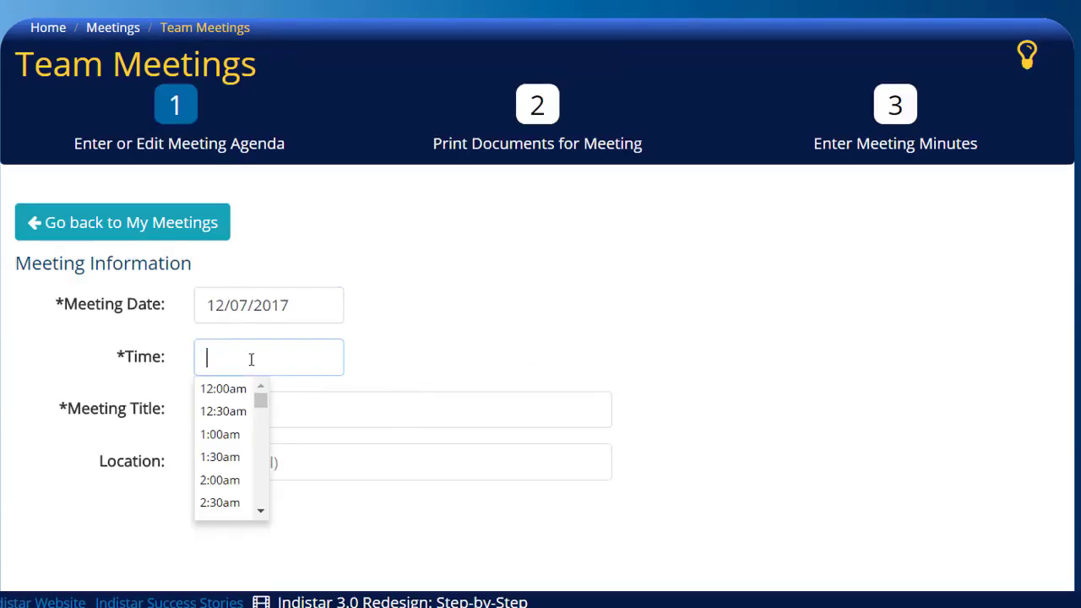
scroll(267, 469, "down", 3)
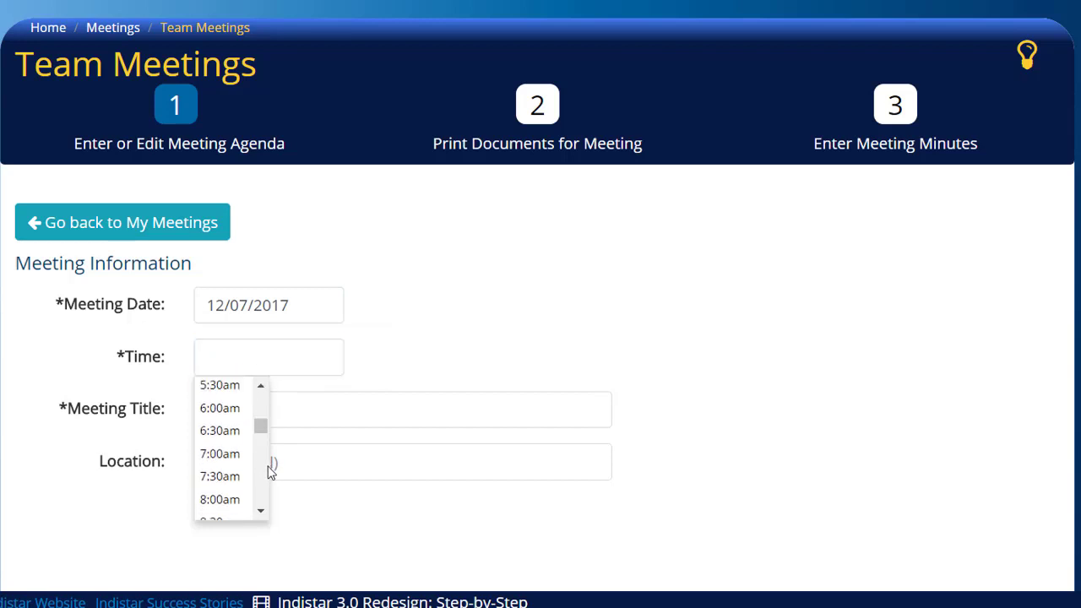
scroll(267, 468, "down", 6)
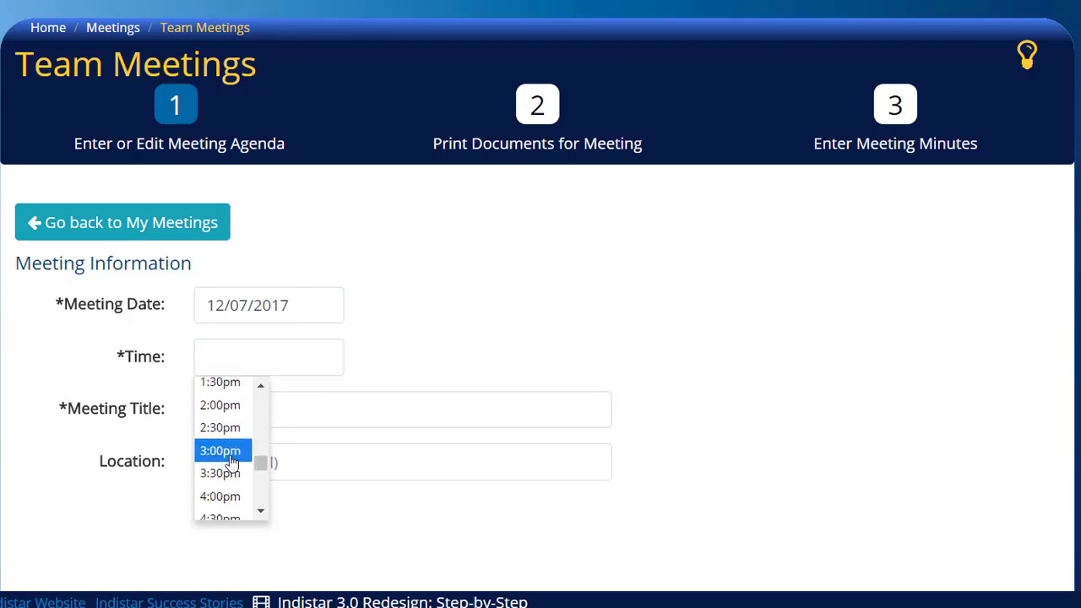
left_click(231, 462)
Step: Title the meeting 'December #1' with location 'Media Center', then scroll to the agenda items
left_click(252, 408)
type("Dec")
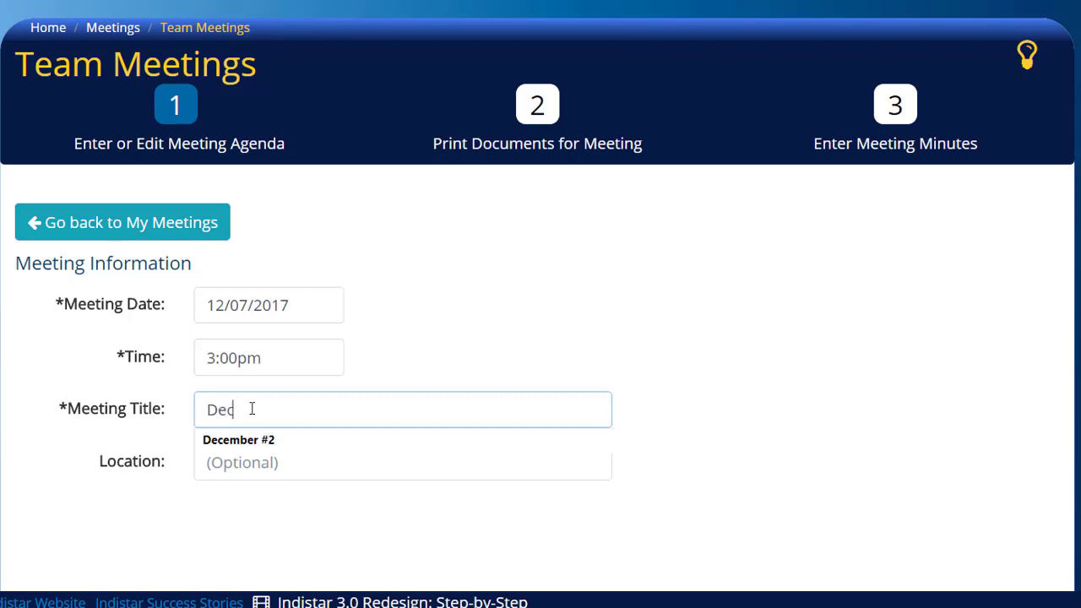
type("ember #1")
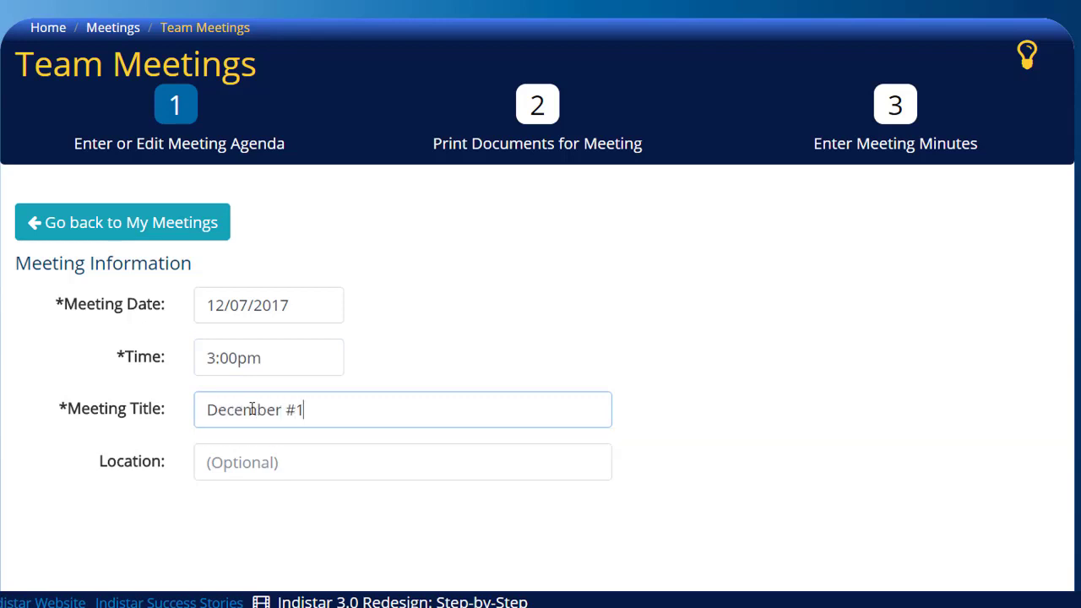
left_click(240, 461)
type("Media Center")
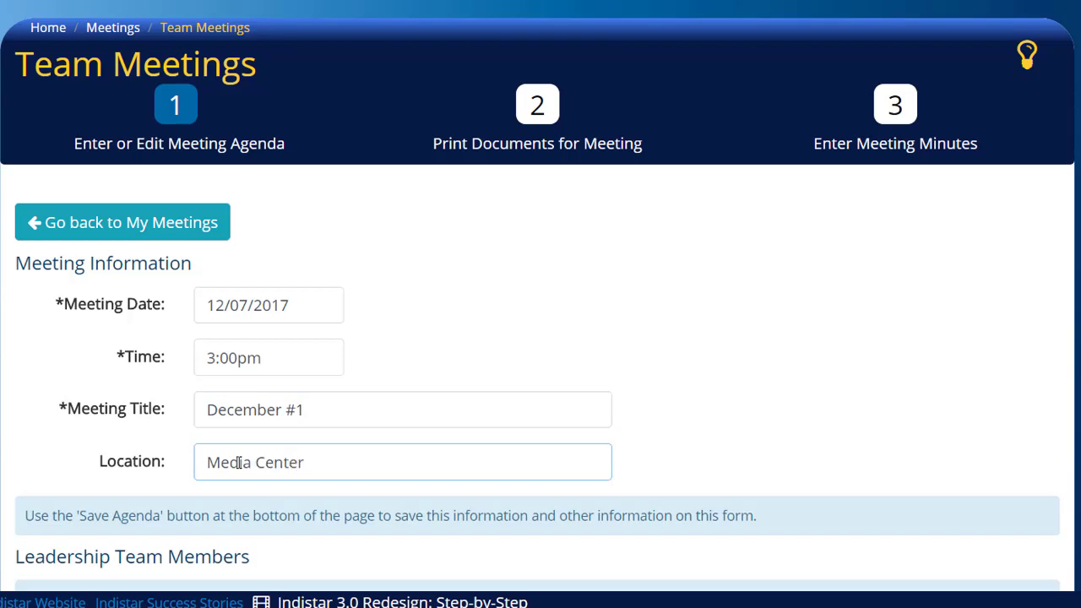
scroll(402, 209, "down", 6)
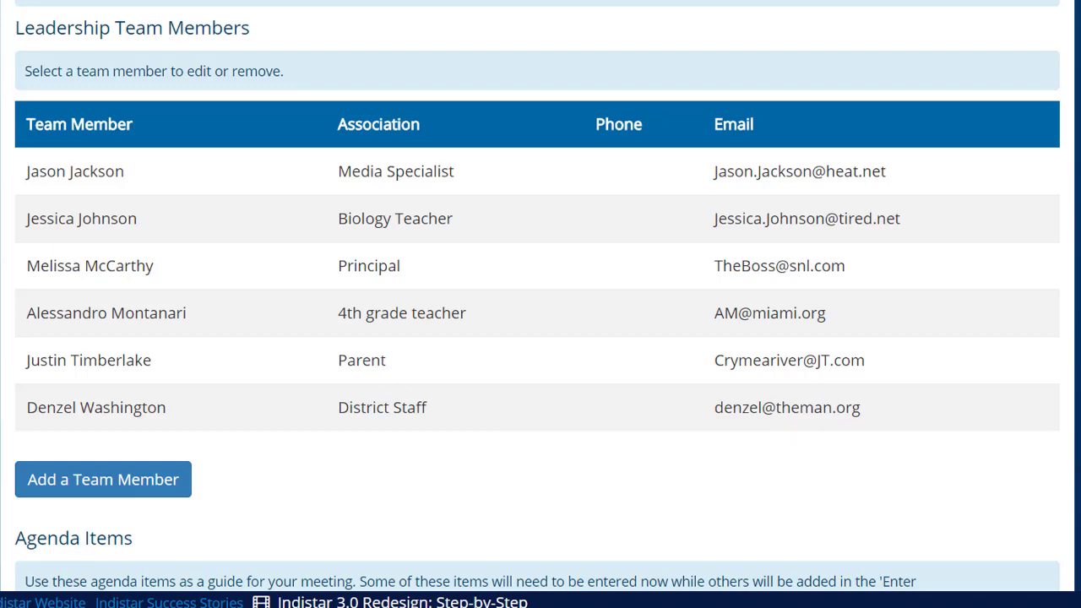
scroll(116, 232, "down", 6)
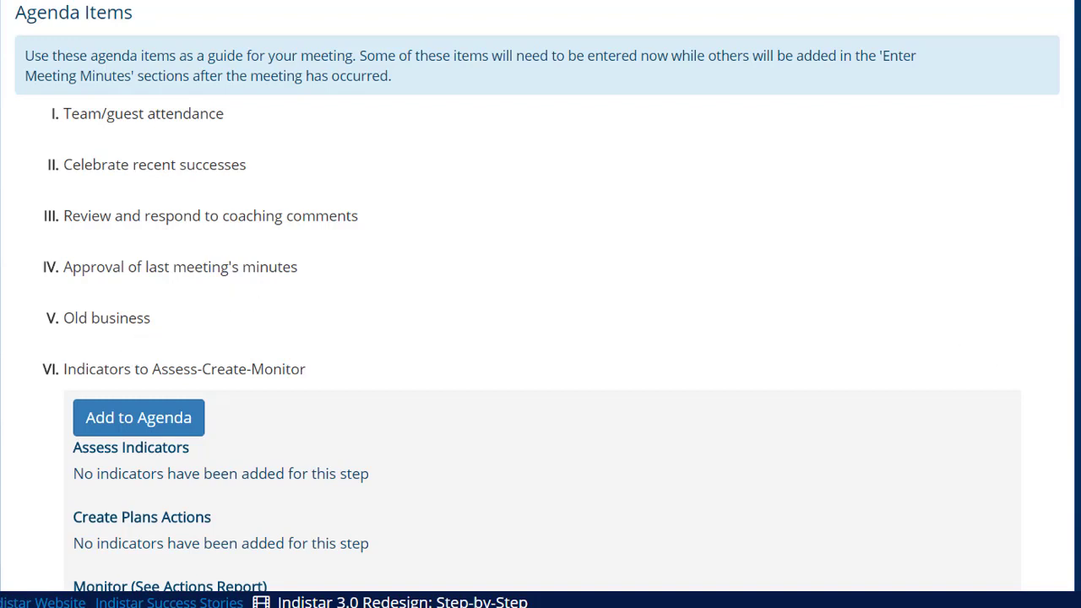
scroll(473, 160, "down", 3)
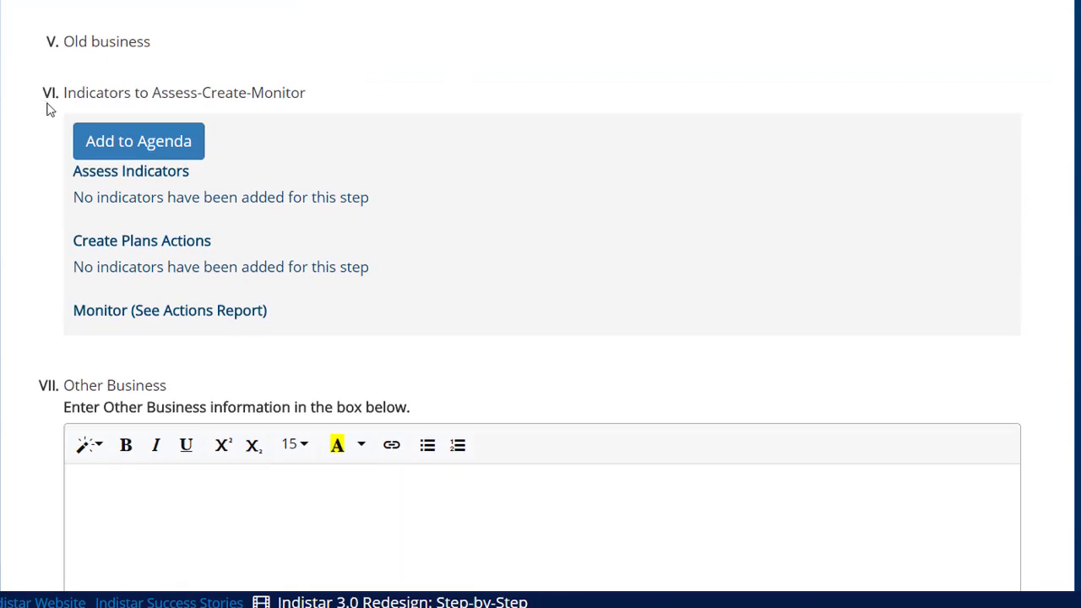
Step: From Student support services, add A4.01, A4.06, A4.16 for Assess, with A4.01 also under Create Plans and Actions
left_click(180, 152)
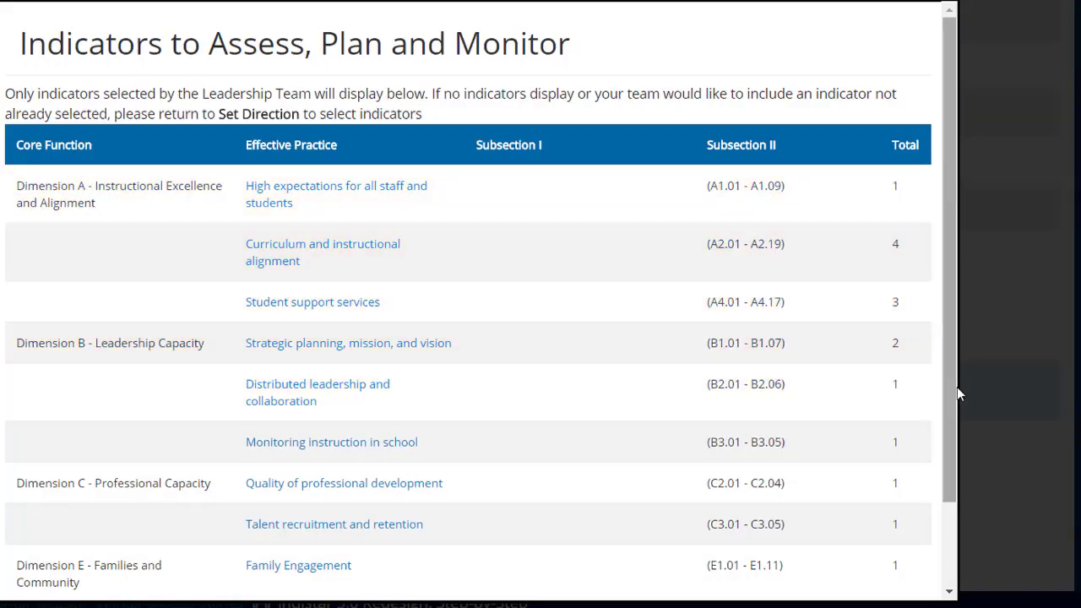
left_click_drag(950, 391, 947, 458)
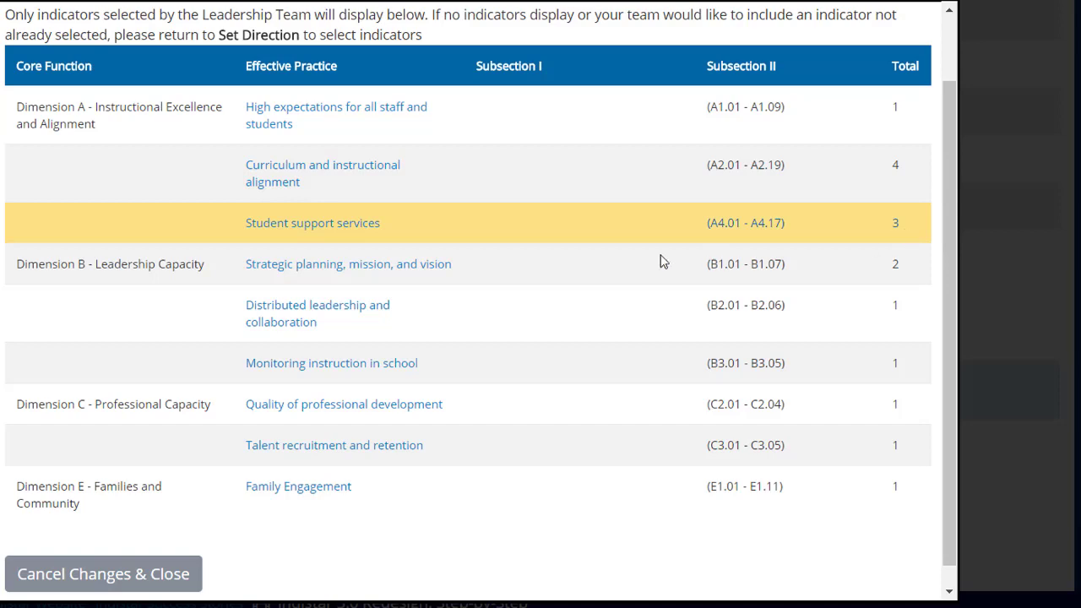
left_click(369, 229)
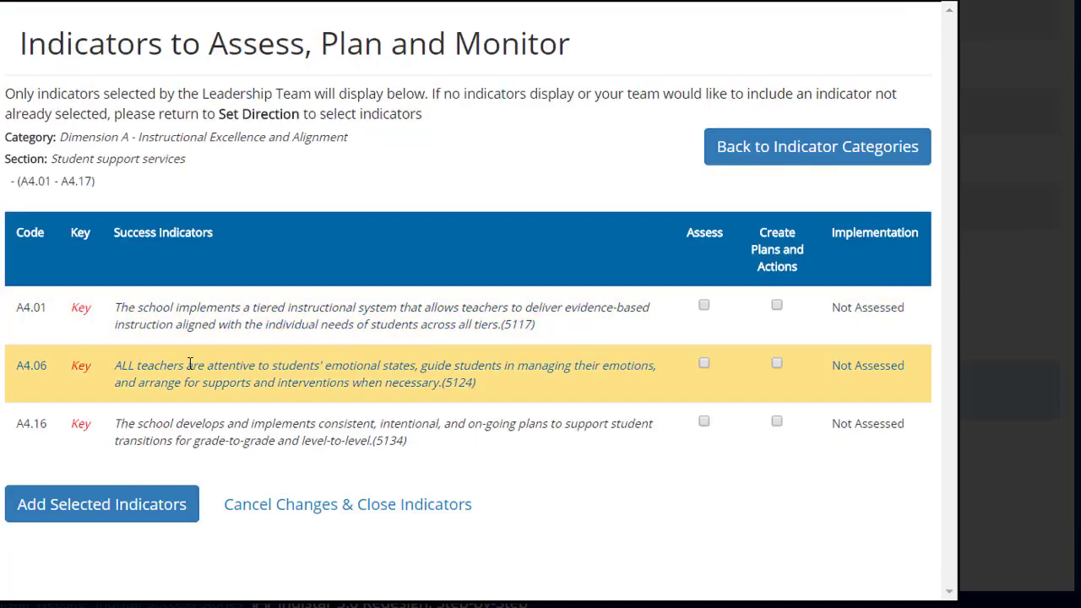
left_click(703, 306)
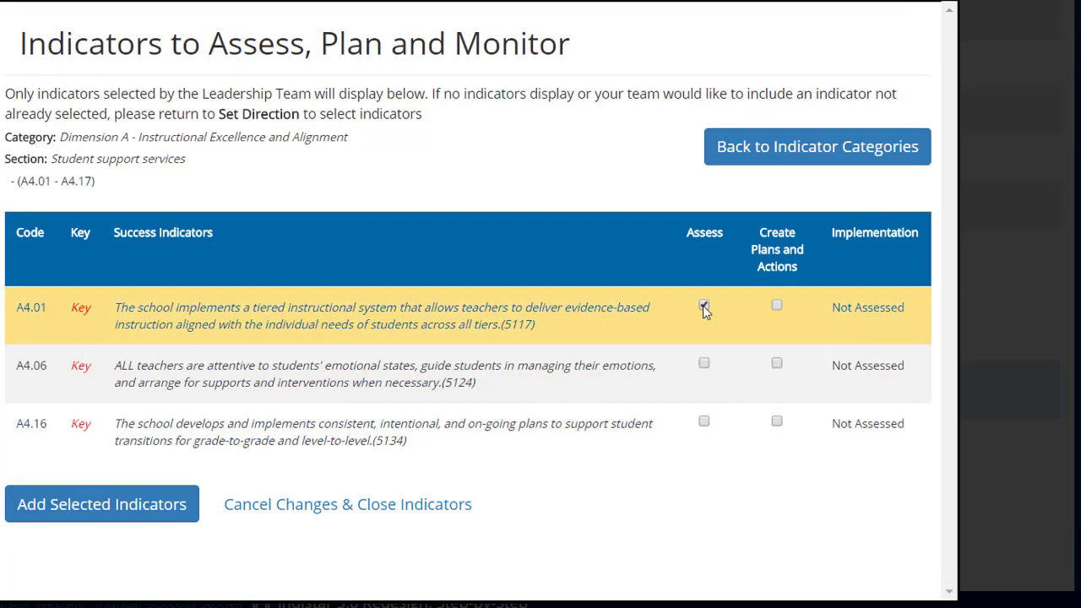
left_click(777, 306)
left_click(704, 364)
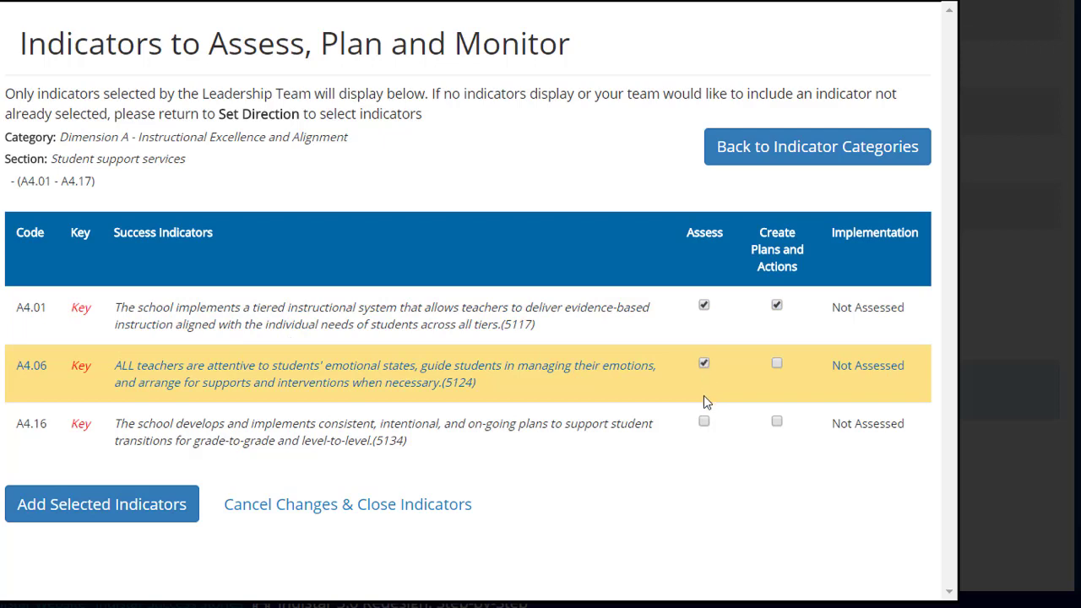
left_click(703, 420)
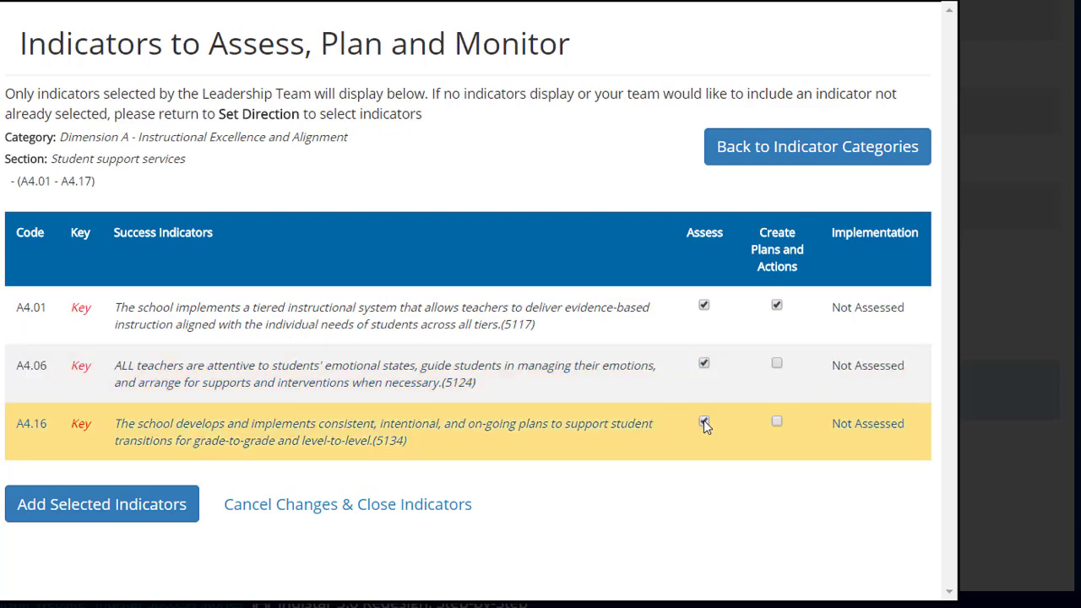
left_click(156, 520)
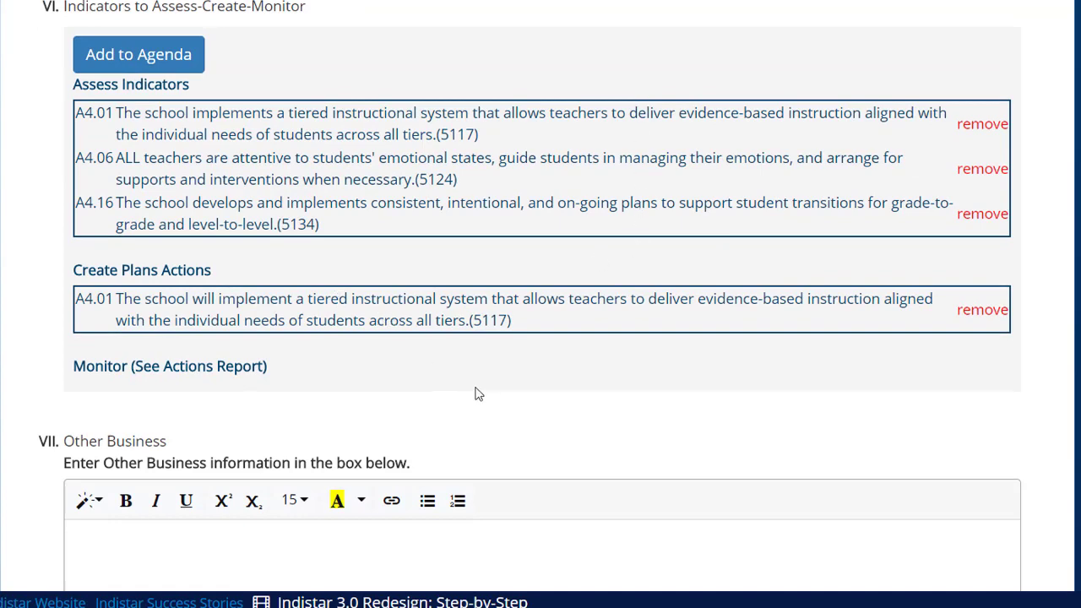
Step: Put the cursor in the Other Business editor with bold on, then switch to the District Support Google Doc
scroll(540, 303, "down", 3)
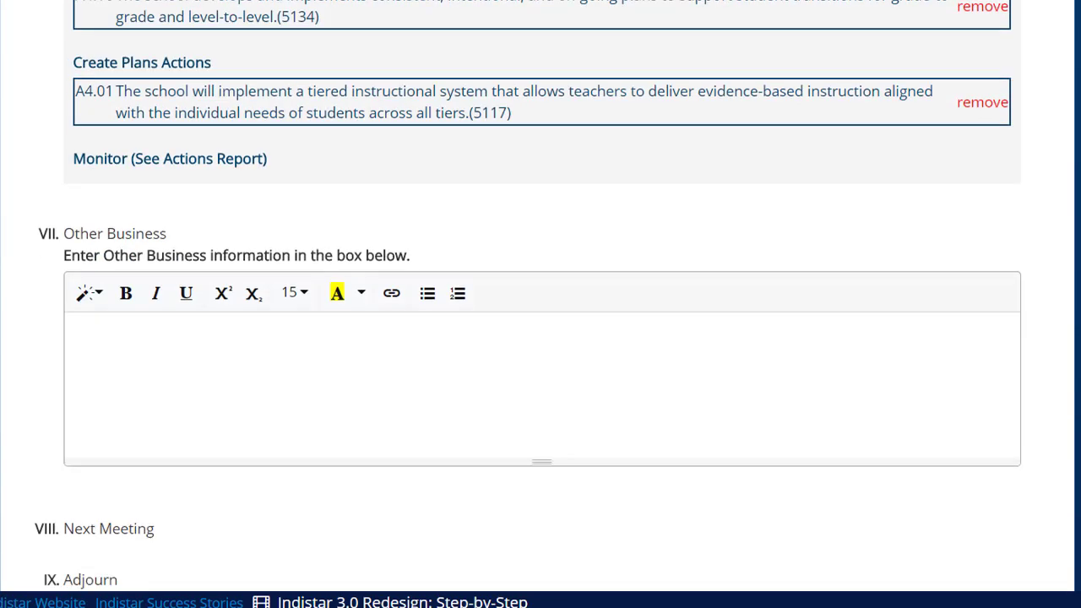
left_click(233, 262)
key("ctrl+b")
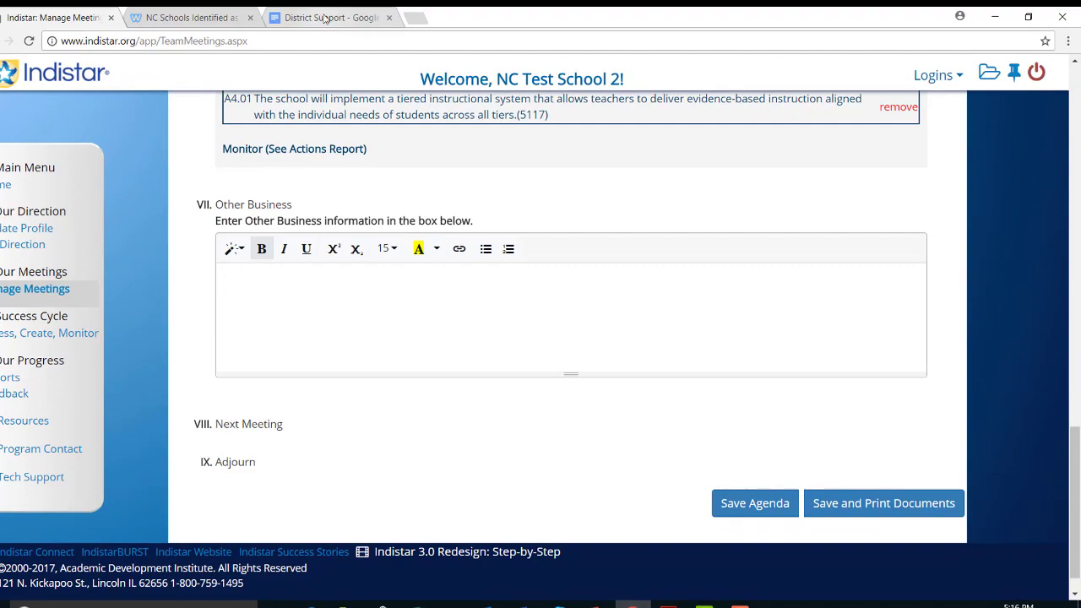
left_click(325, 18)
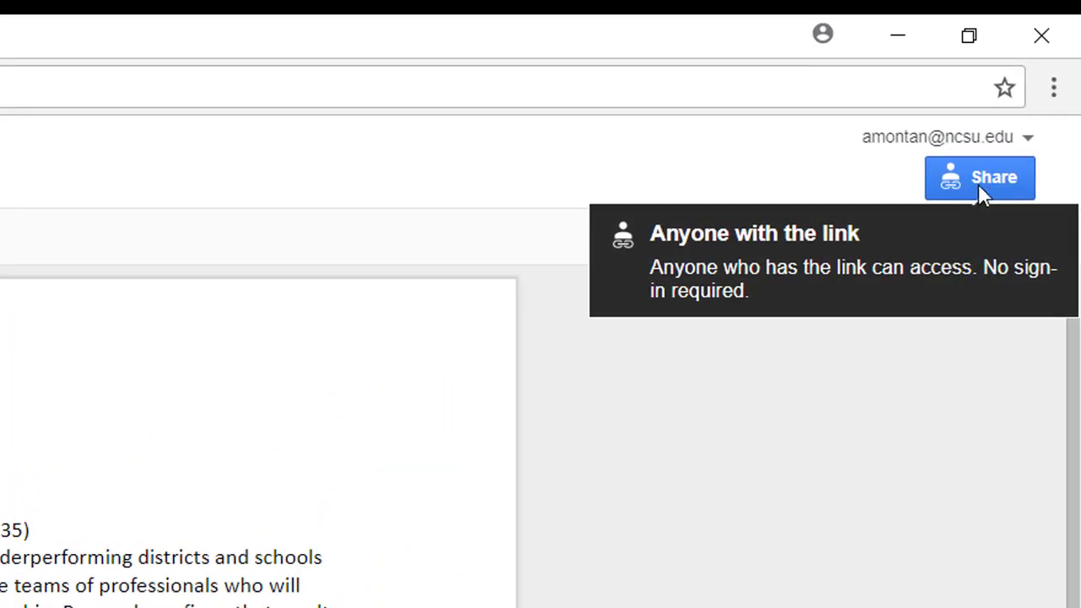
Step: Copy the District Support document's view-only share link and go back to the Indistar agenda tab
left_click(983, 184)
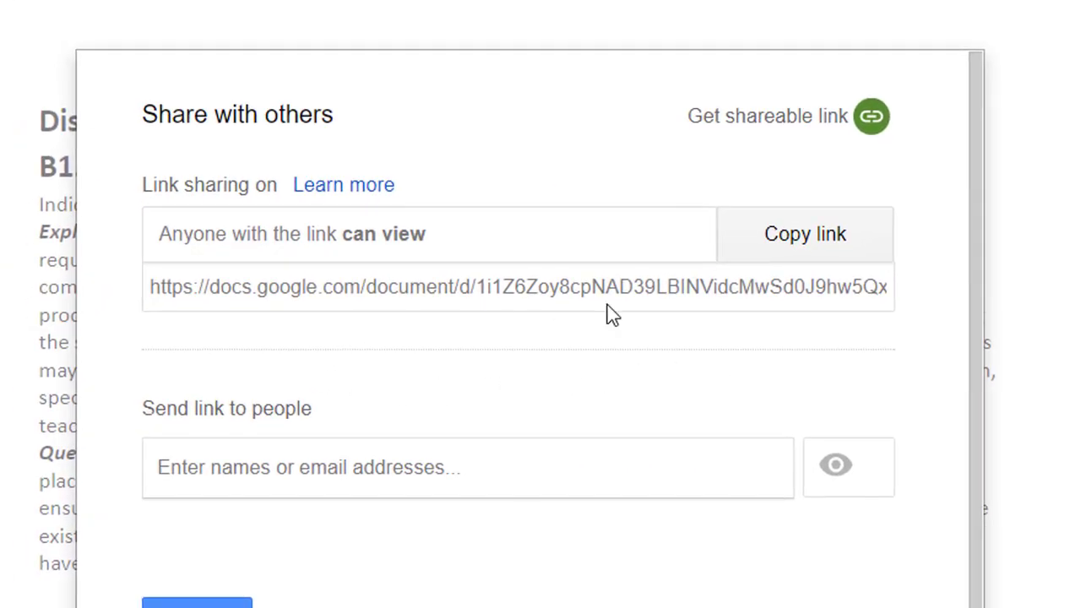
left_click(814, 254)
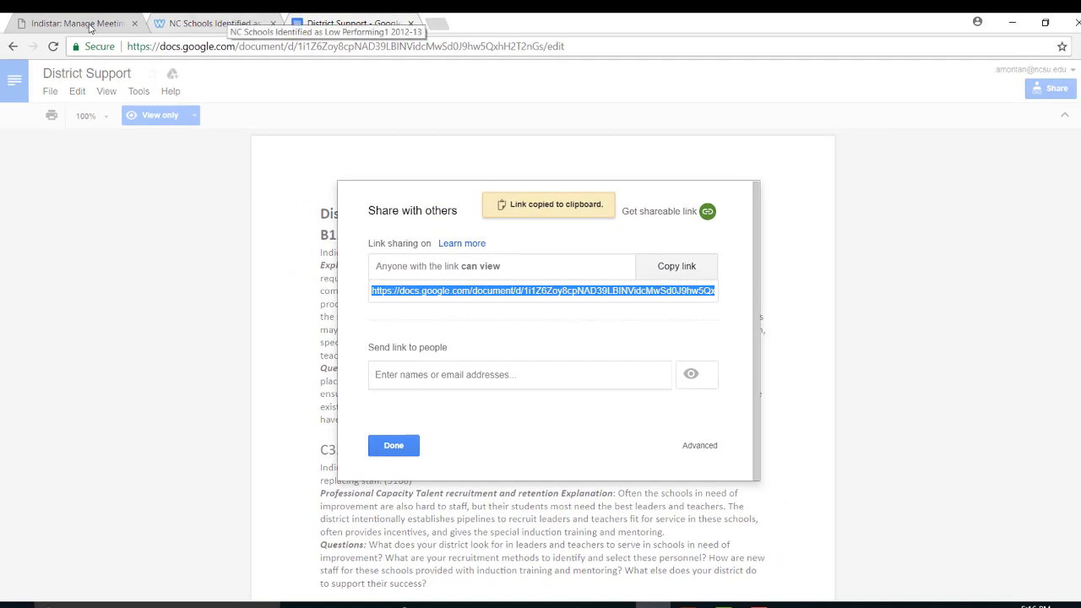
left_click(90, 26)
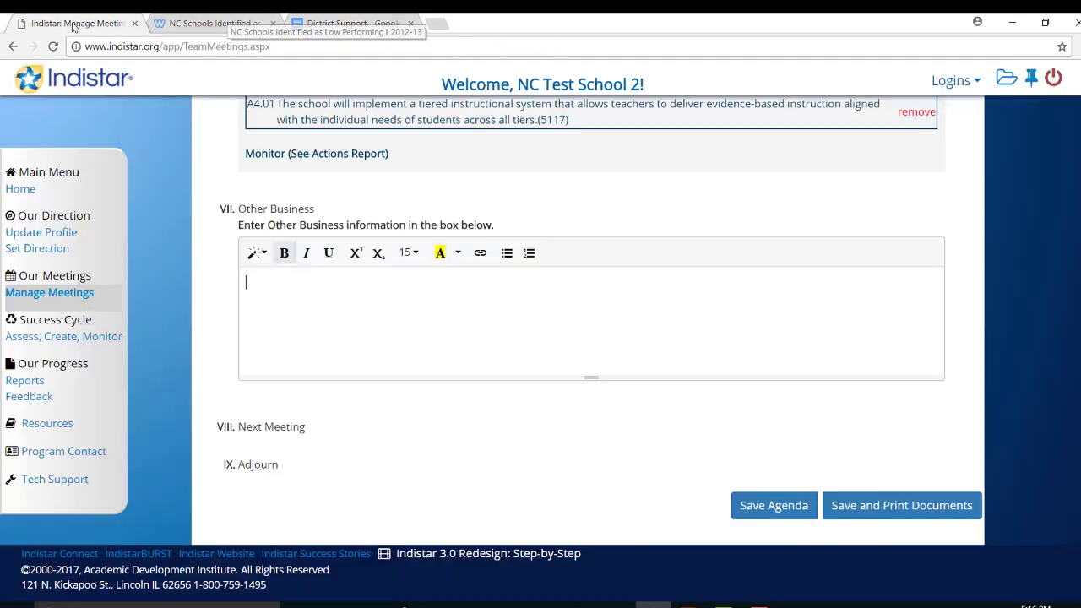
Step: Paste the share link into Other Business and save the agenda without emailing the team, then return to Meetings
right_click(340, 279)
left_click(392, 376)
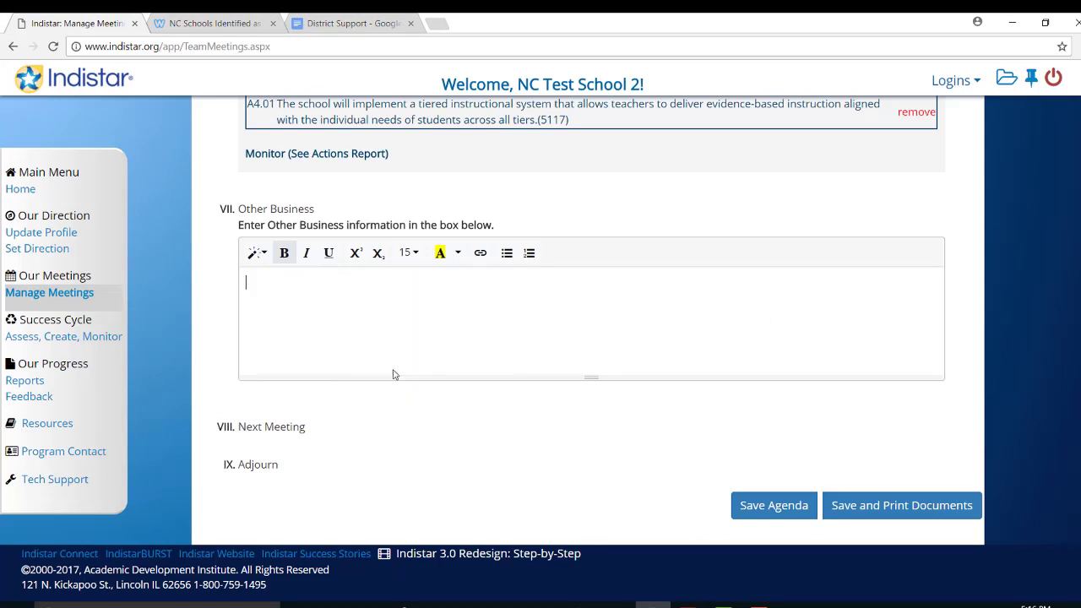
key("ctrl+v")
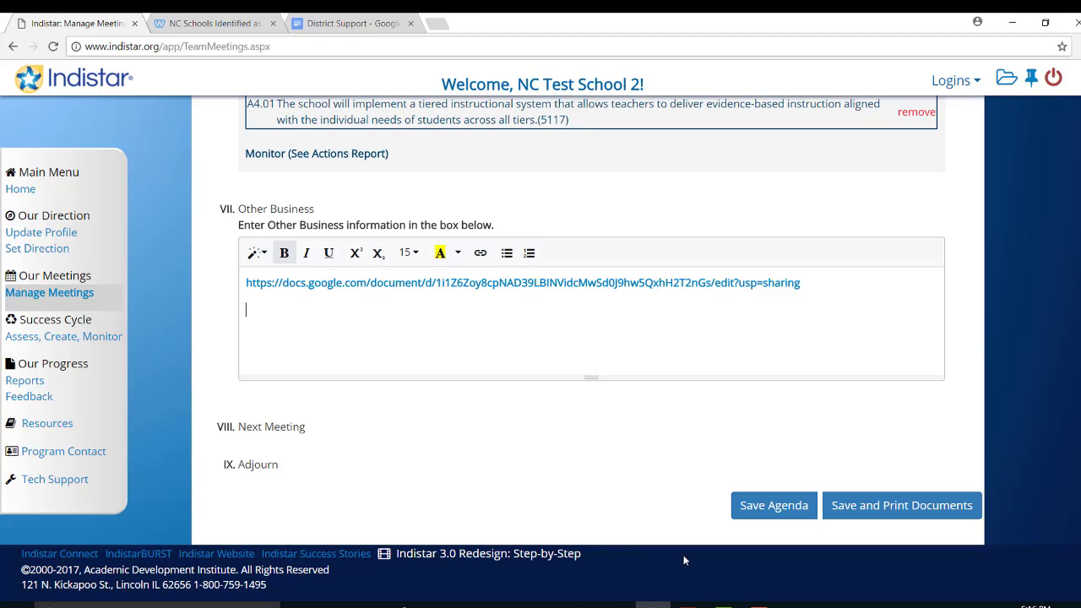
left_click(774, 506)
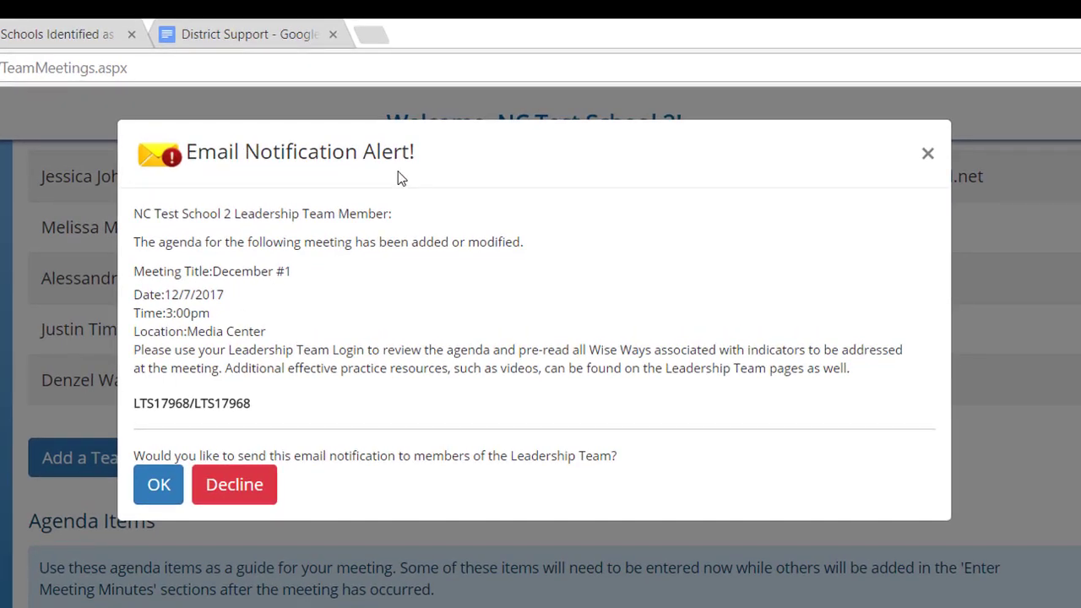
left_click(238, 486)
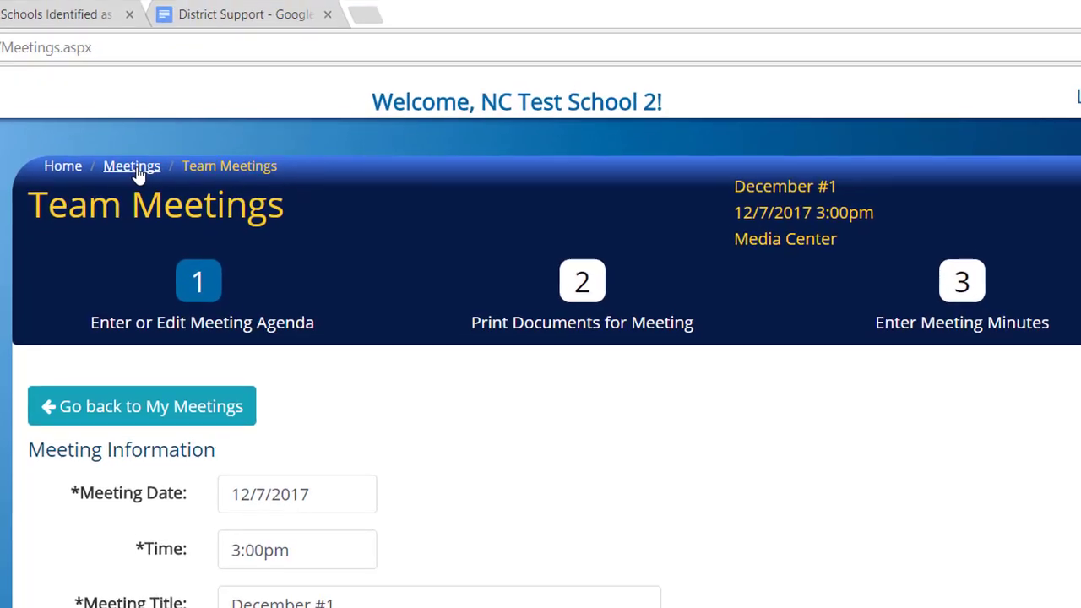
left_click(134, 187)
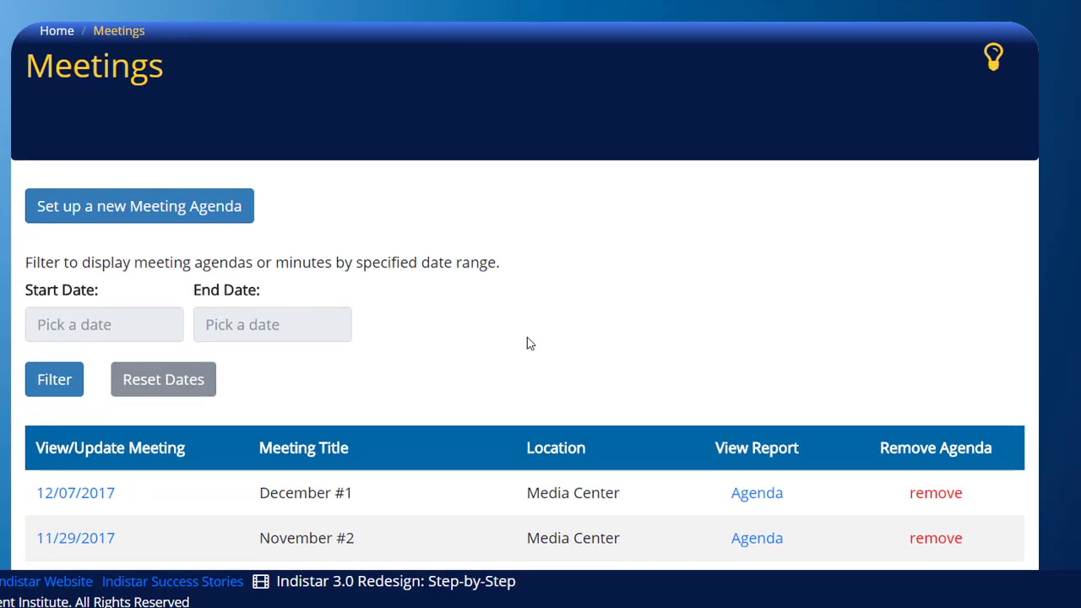
Step: Open the November #2 meeting through its 11/29/2017 link in the Meetings table
scroll(540, 338, "down", 1)
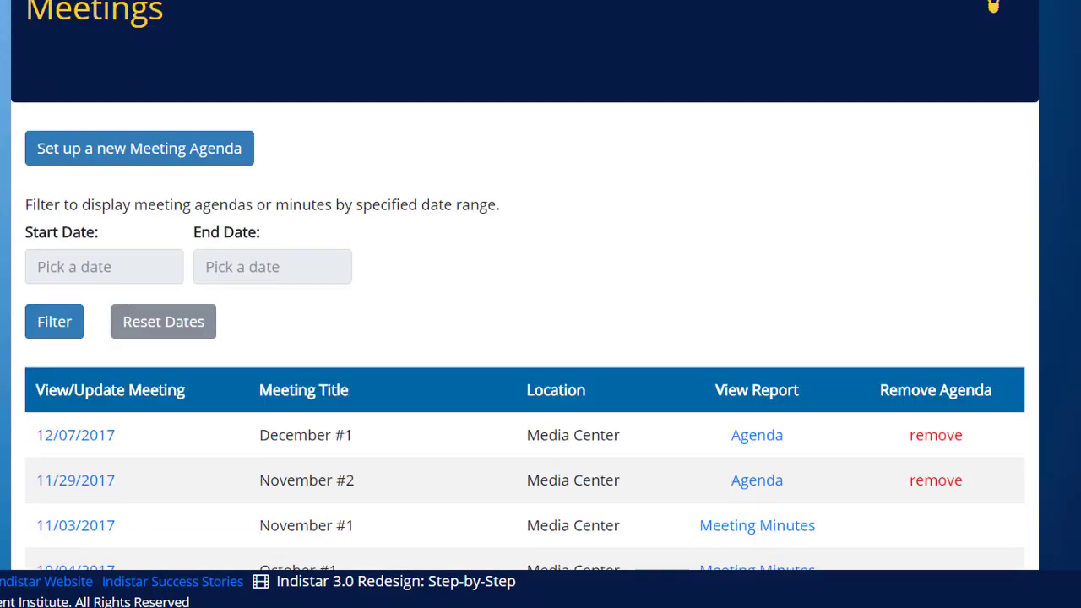
scroll(437, 364, "down", 3)
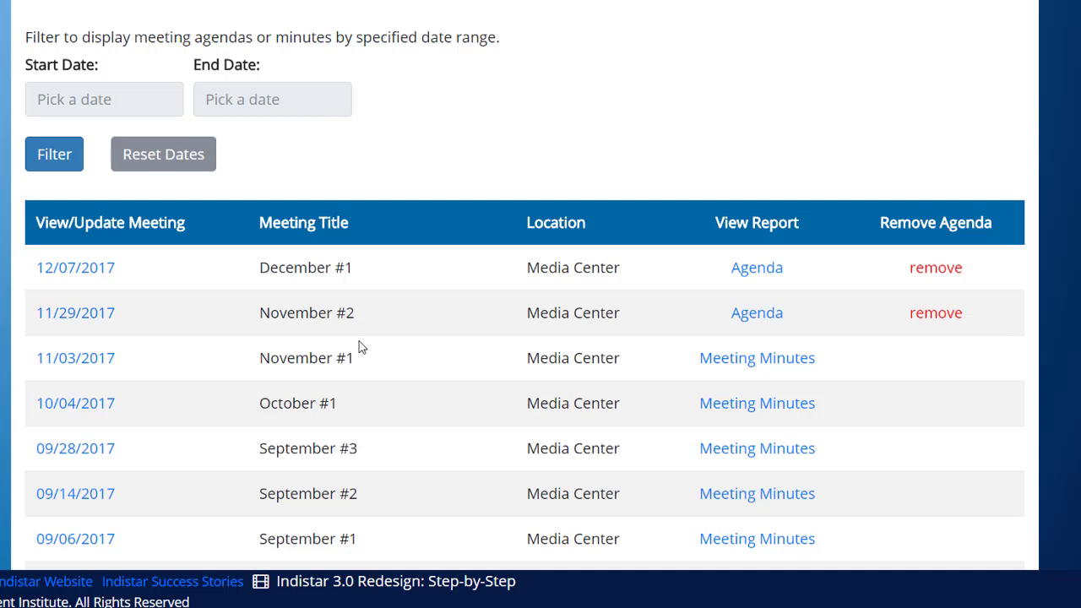
left_click(96, 314)
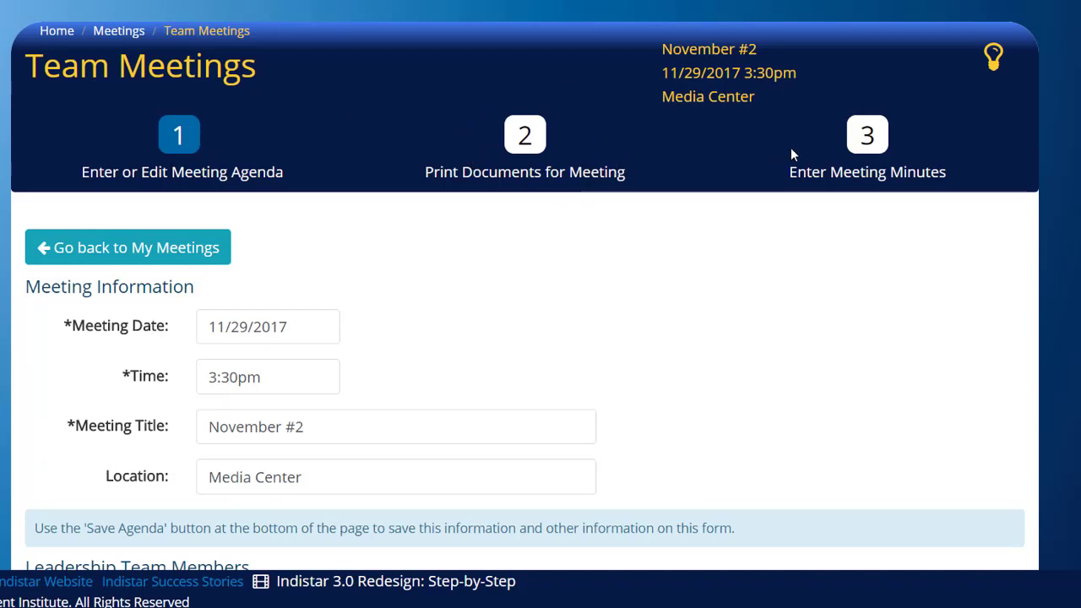
Step: Go to the Enter Meeting Minutes step and mark five team members as in attendance
left_click(868, 137)
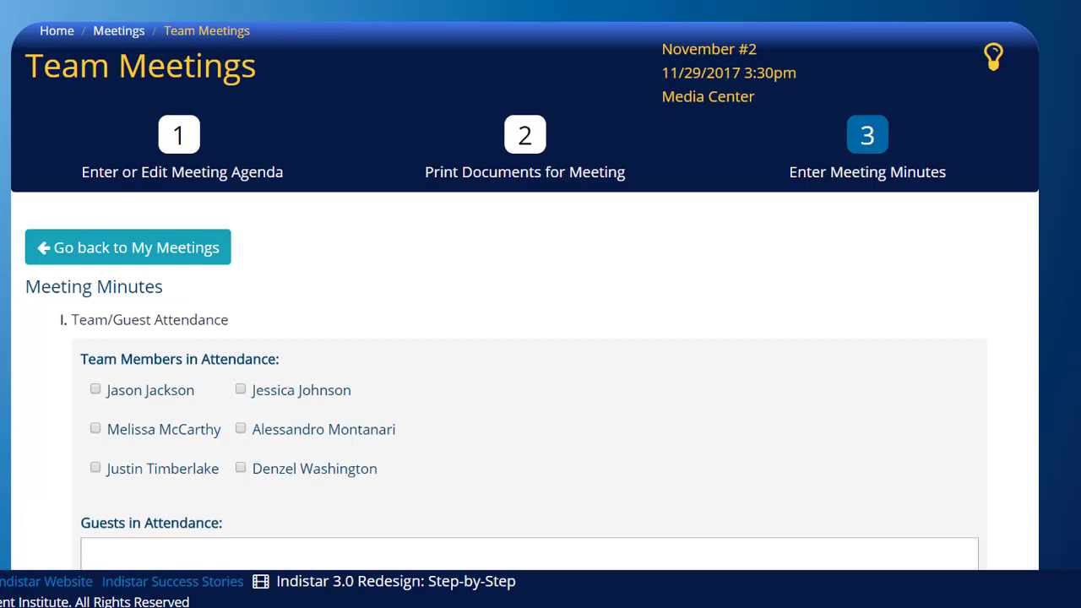
scroll(228, 273, "down", 2)
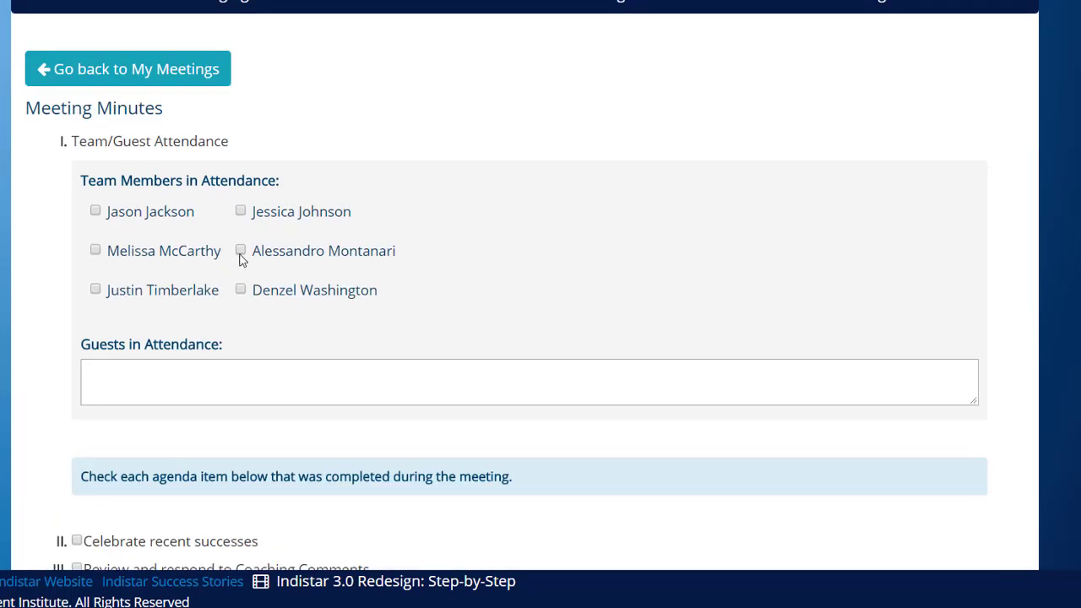
left_click(240, 252)
left_click(242, 211)
left_click(241, 289)
left_click(96, 289)
left_click(95, 251)
Step: Enter the names of the three guests in attendance
left_click(297, 383)
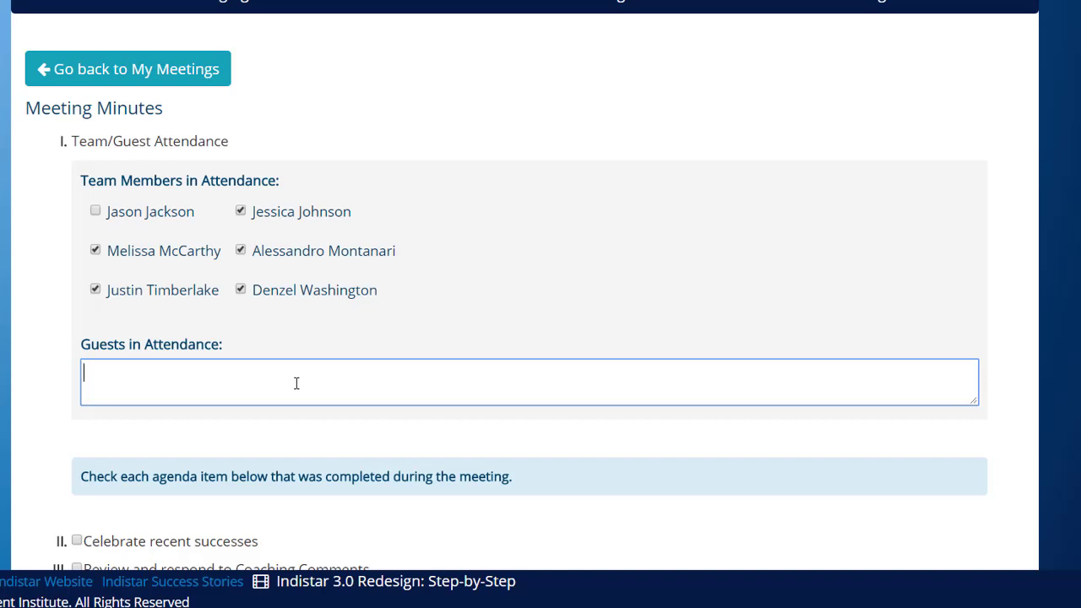
type("John Smith, Jessica ")
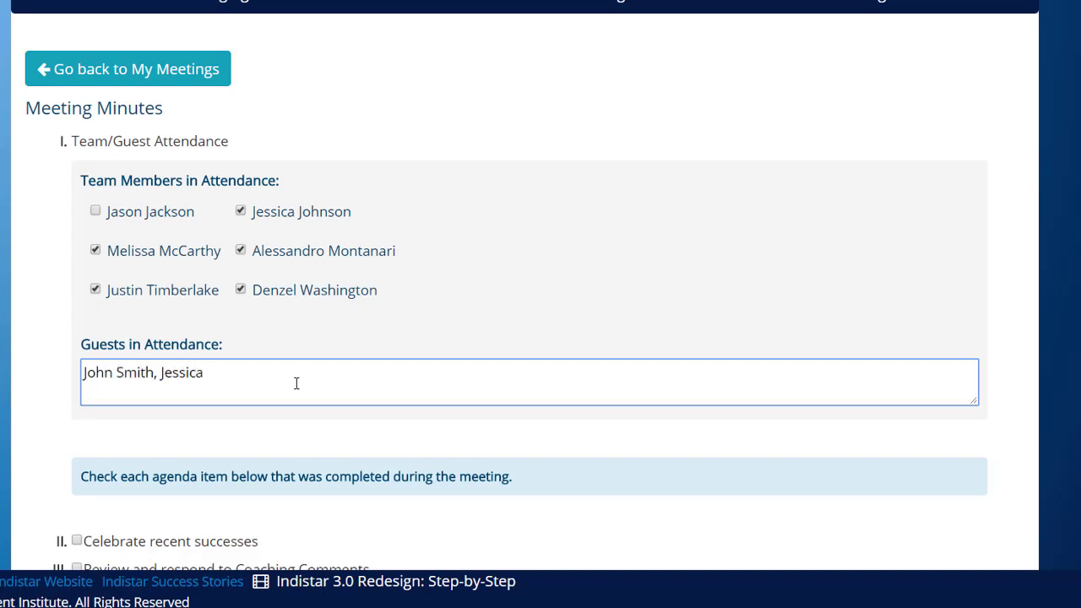
type("Sanchez, Elizabeth Jackson")
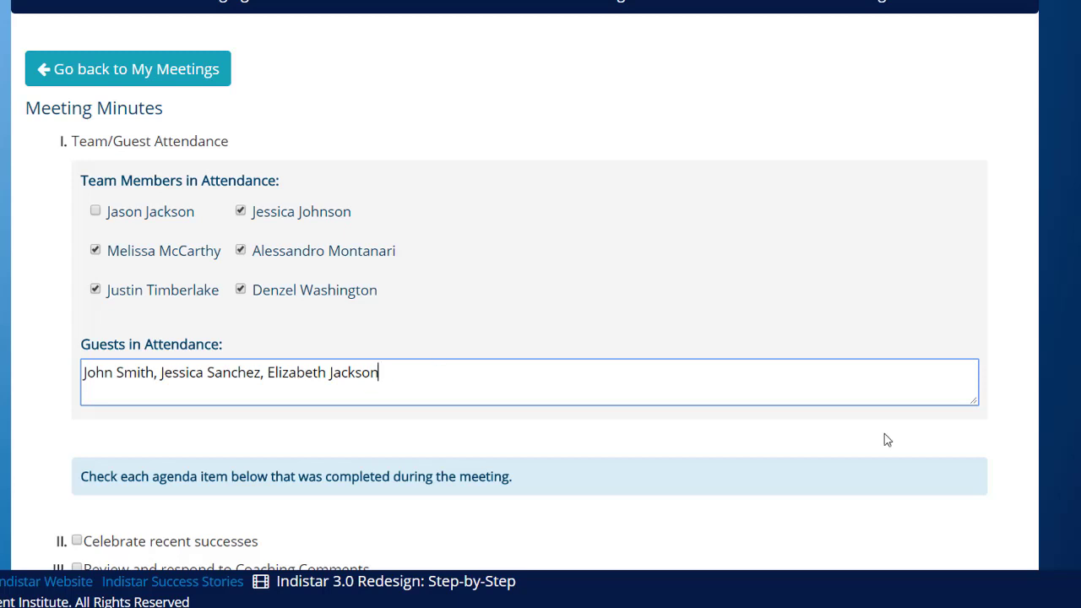
scroll(541, 304, "down", 4)
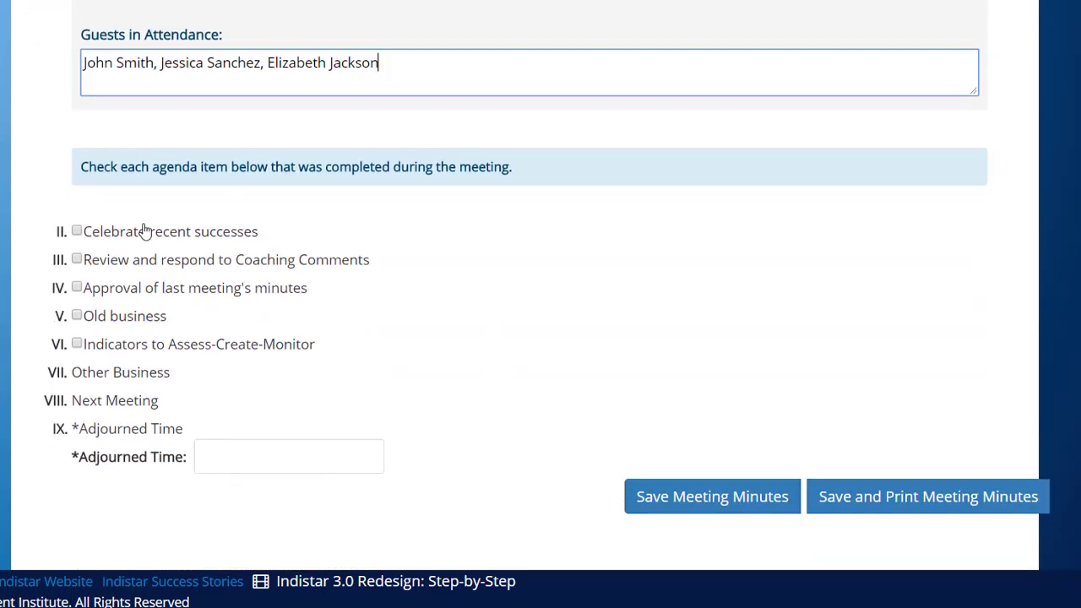
Step: Mark Celebrate recent successes, Review Coaching Comments, and Approval of last meeting's minutes as completed
left_click(77, 231)
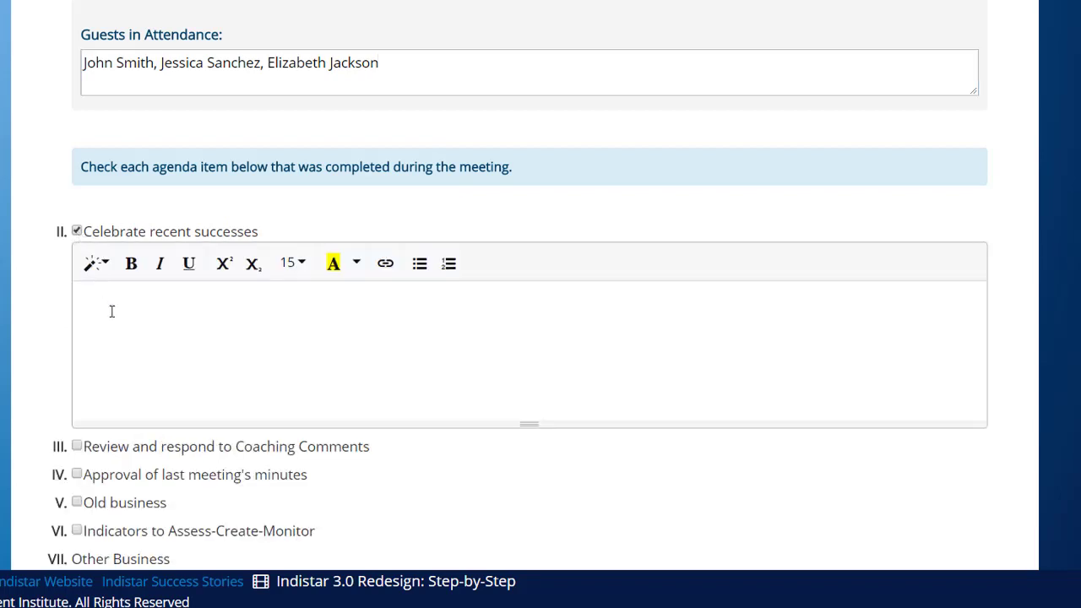
left_click(77, 447)
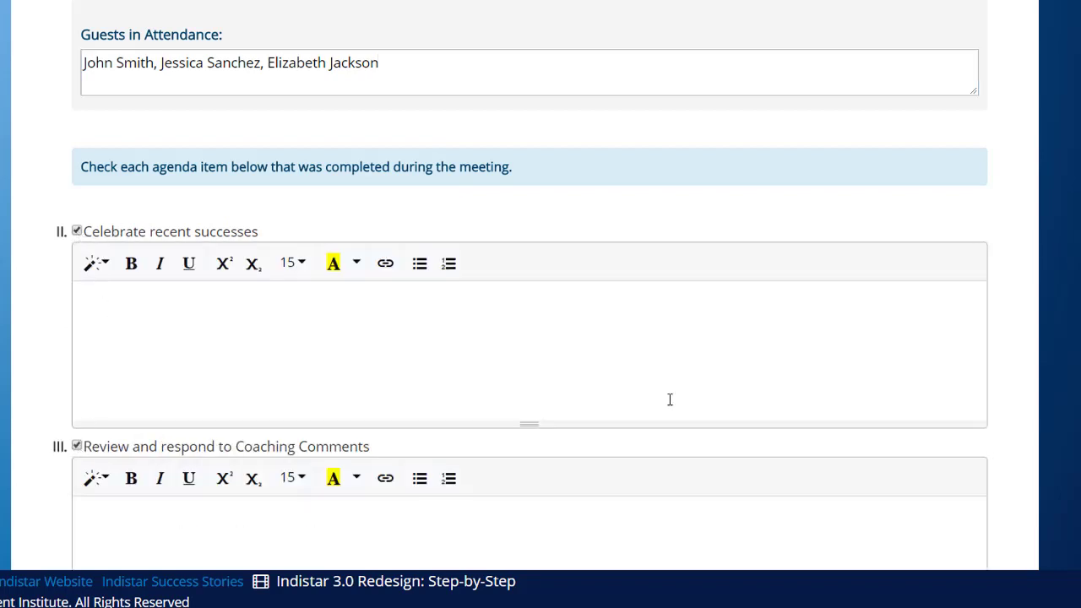
scroll(477, 420, "down", 4)
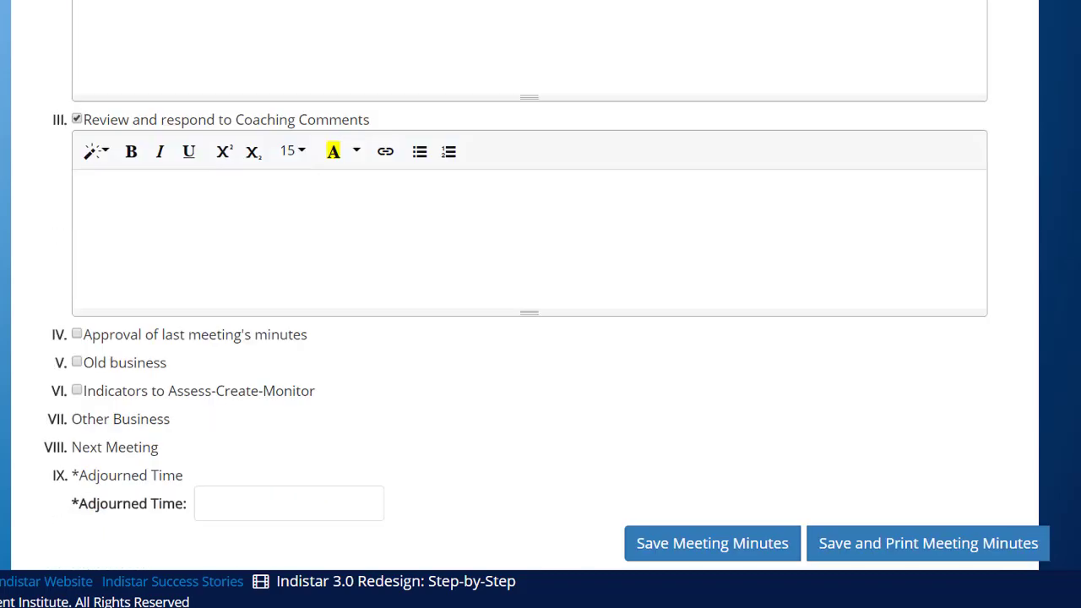
left_click(77, 335)
scroll(540, 285, "down", 2)
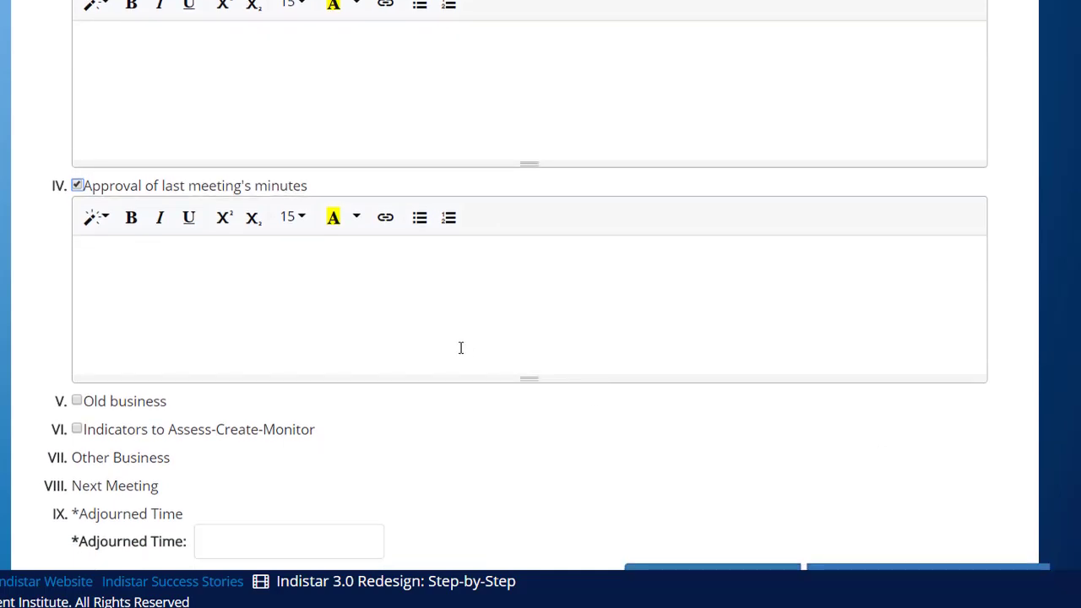
Step: Place the cursor in the minutes-approval and coaching-comments notes fields, with bold formatting on
left_click(486, 257)
key("ctrl+b")
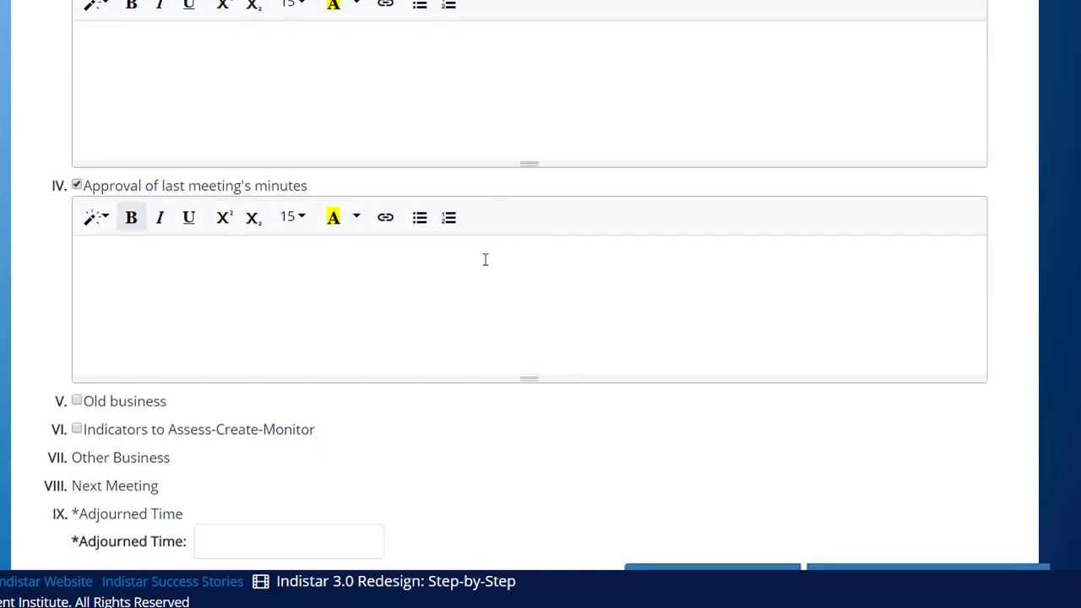
left_click(244, 106)
left_click(196, 312)
left_click(273, 102)
scroll(541, 296, "up", 3)
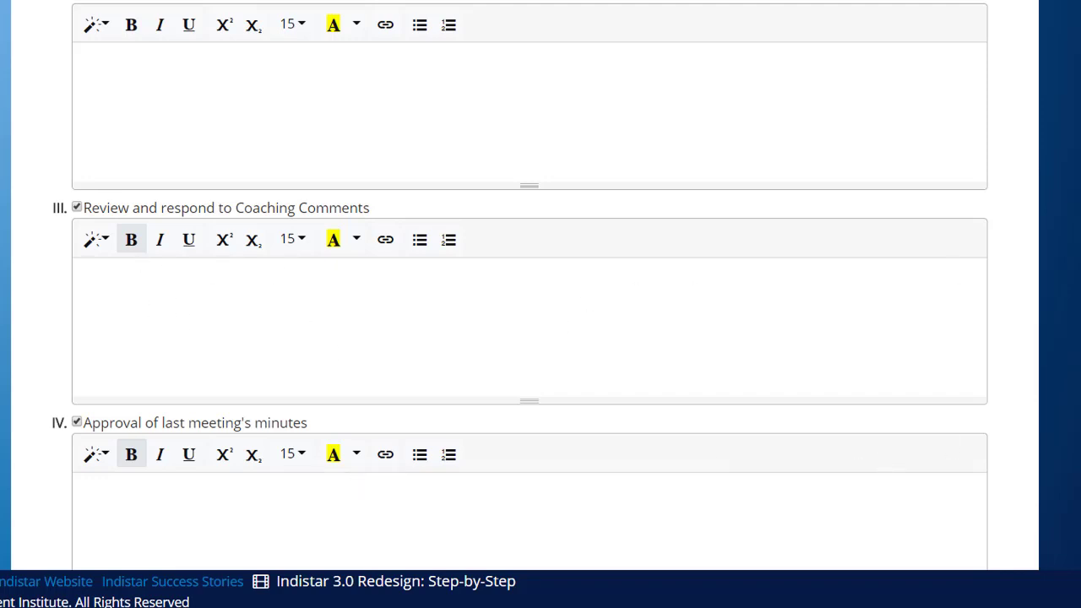
scroll(318, 482, "down", 4)
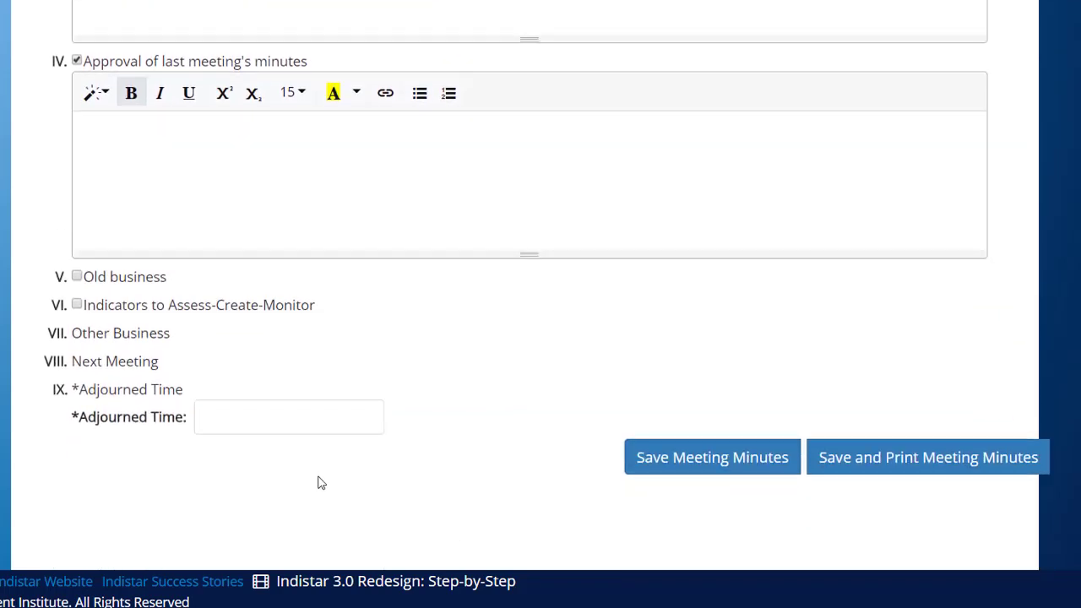
Step: Expand the Other Business Action Taken editor and the Next Meeting panel
left_click(88, 338)
scroll(206, 395, "down", 3)
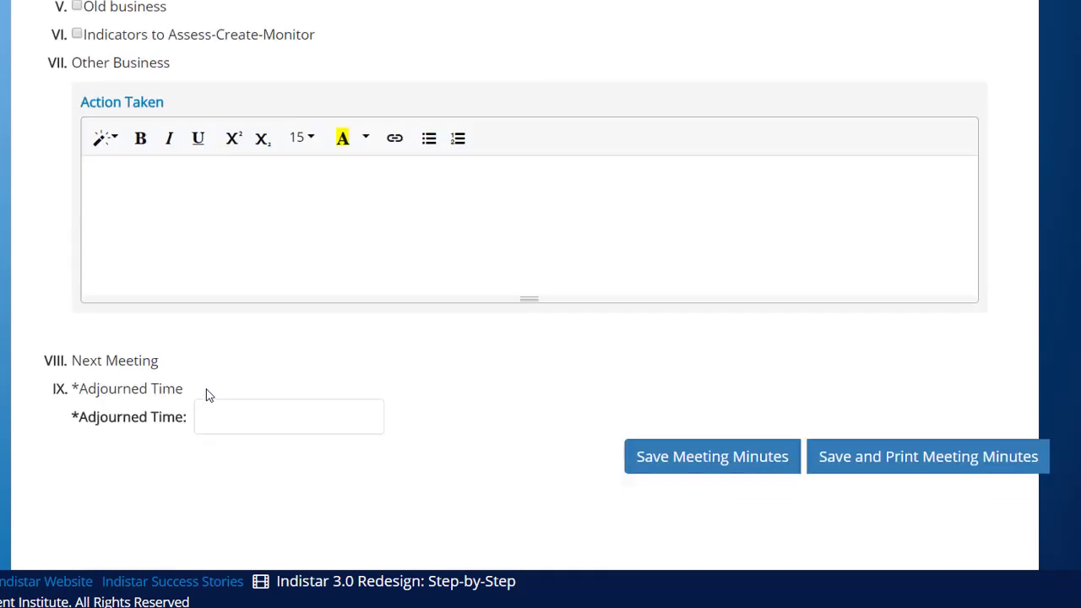
left_click(145, 369)
scroll(244, 389, "down", 2)
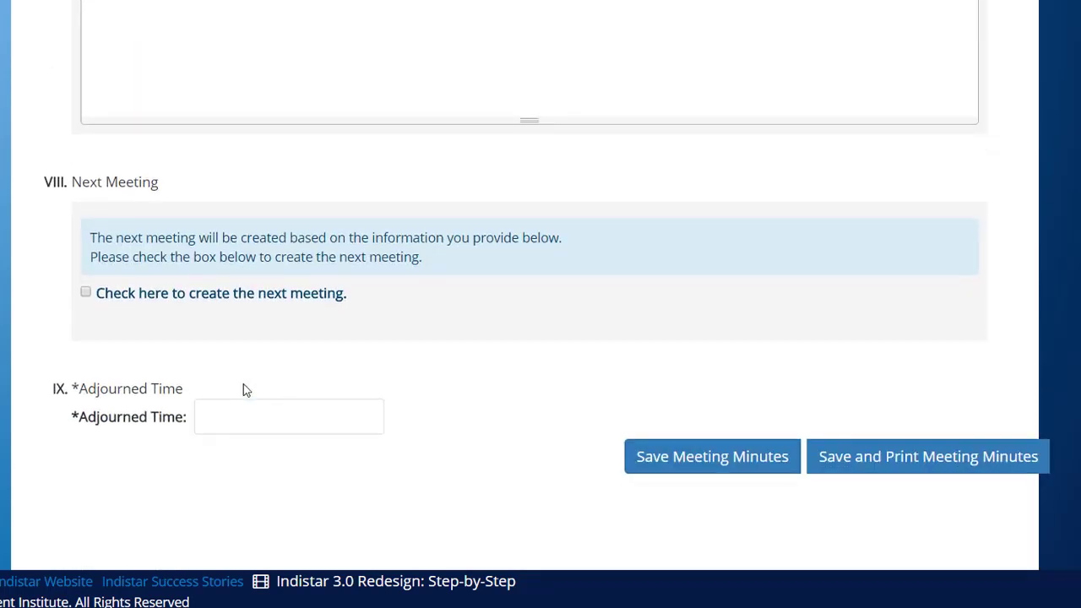
Step: Create a next meeting dated 12/20/2017 at 3:30pm
left_click(86, 293)
scroll(333, 390, "down", 2)
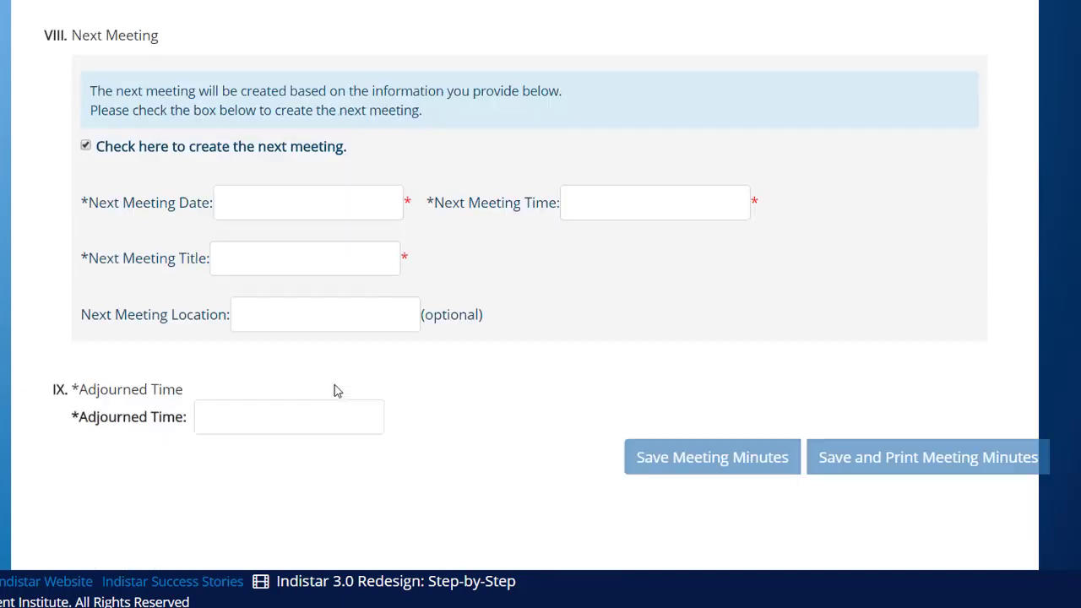
left_click(352, 203)
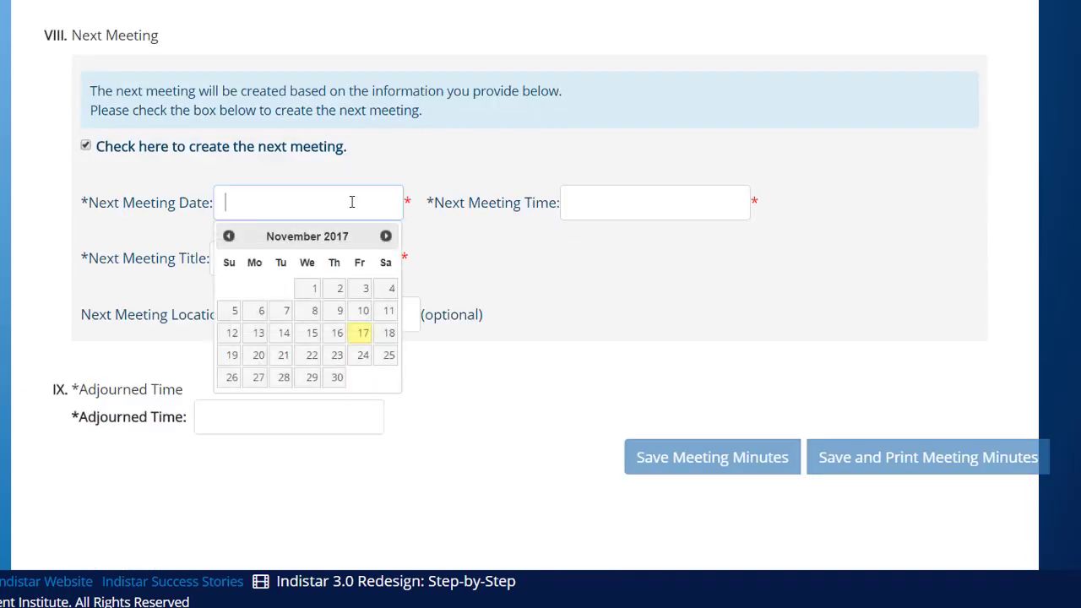
left_click(386, 236)
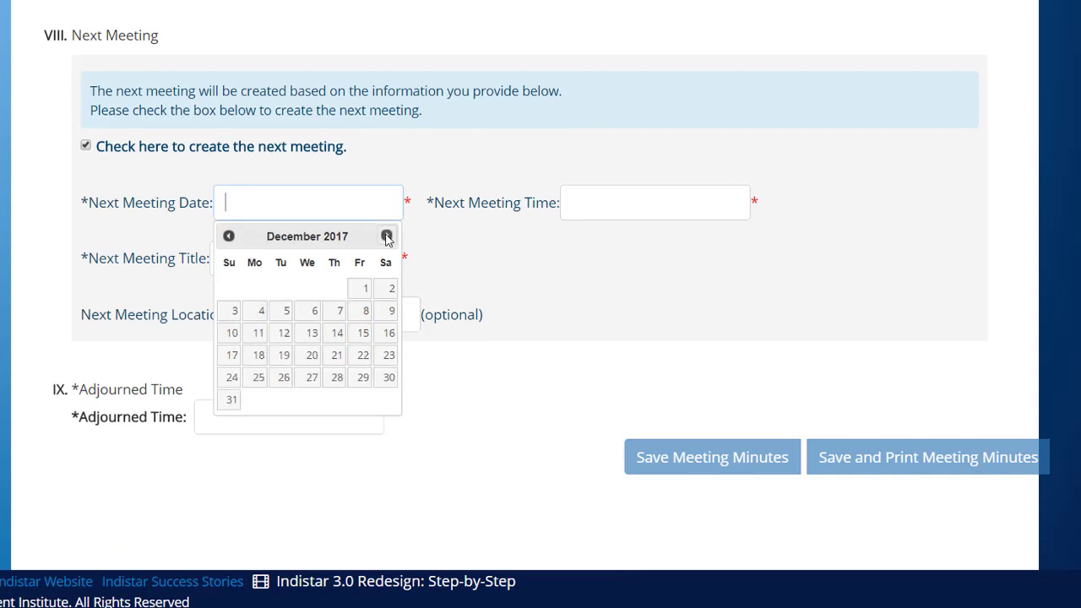
left_click(313, 360)
left_click(623, 203)
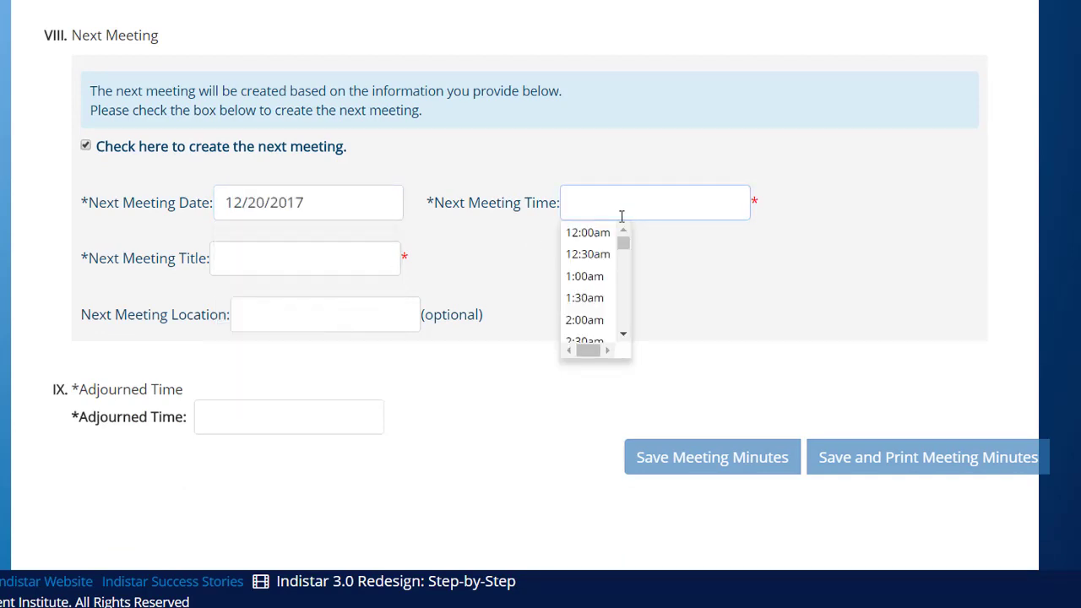
scroll(627, 319, "down", 5)
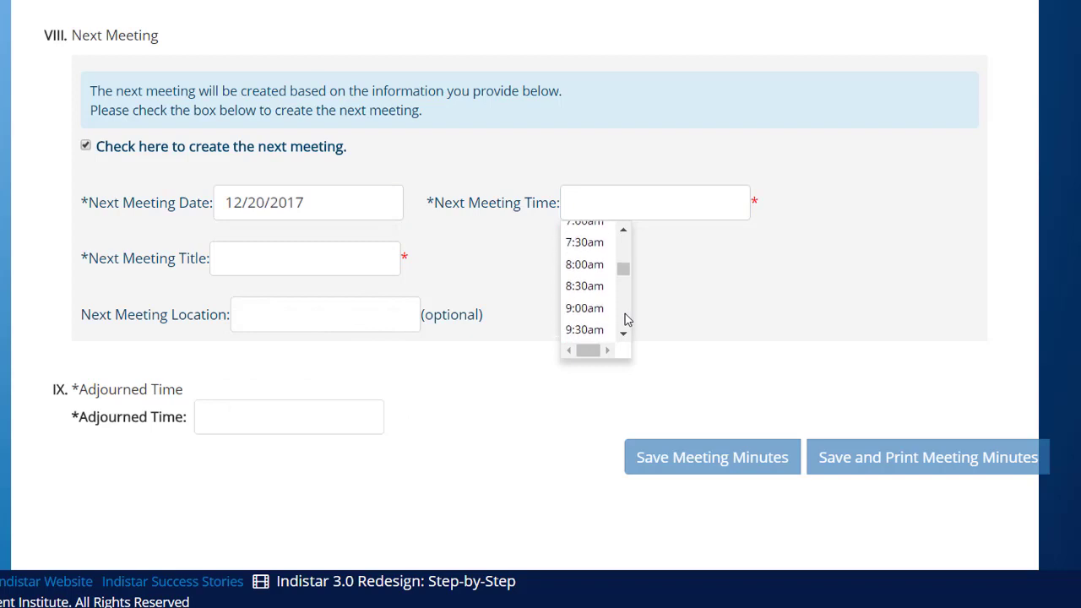
scroll(626, 318, "down", 5)
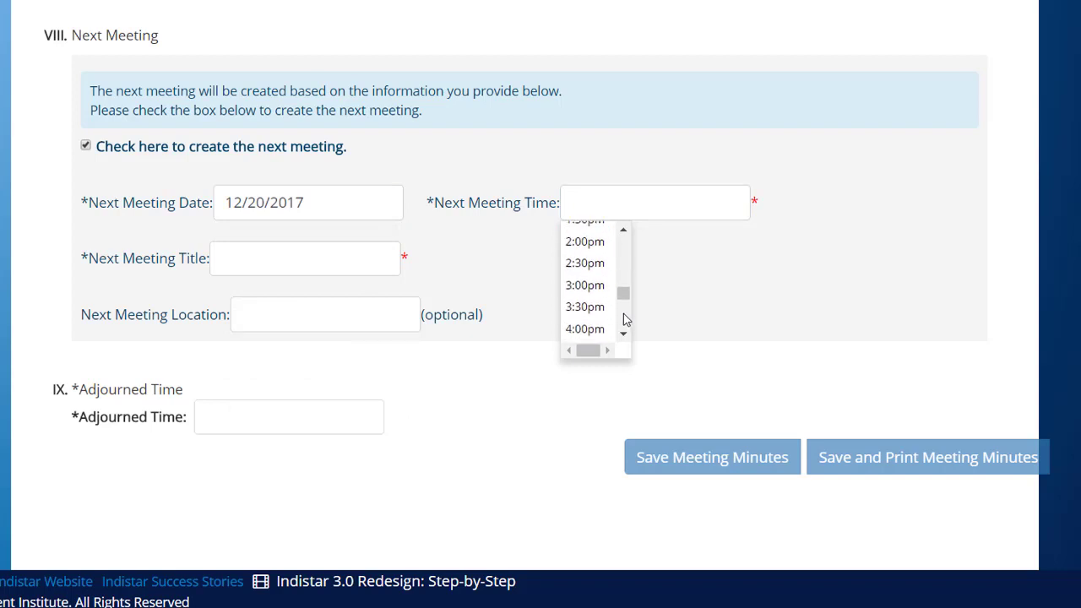
left_click(604, 275)
Step: Title it December #2, set location Principal's Conference Room, and adjourned time 4:00pm
left_click(309, 267)
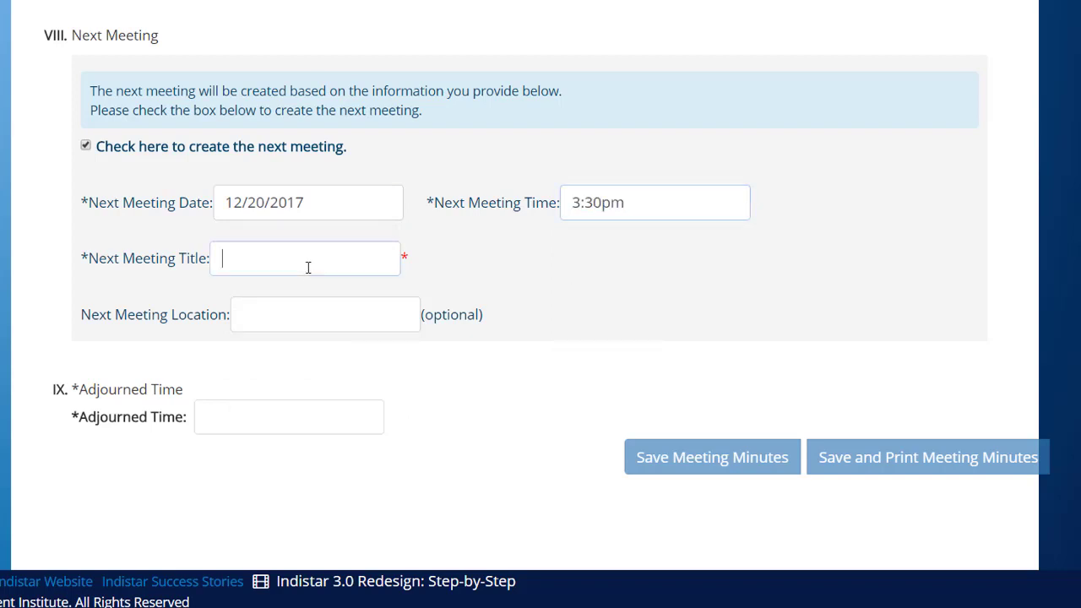
type("December #2")
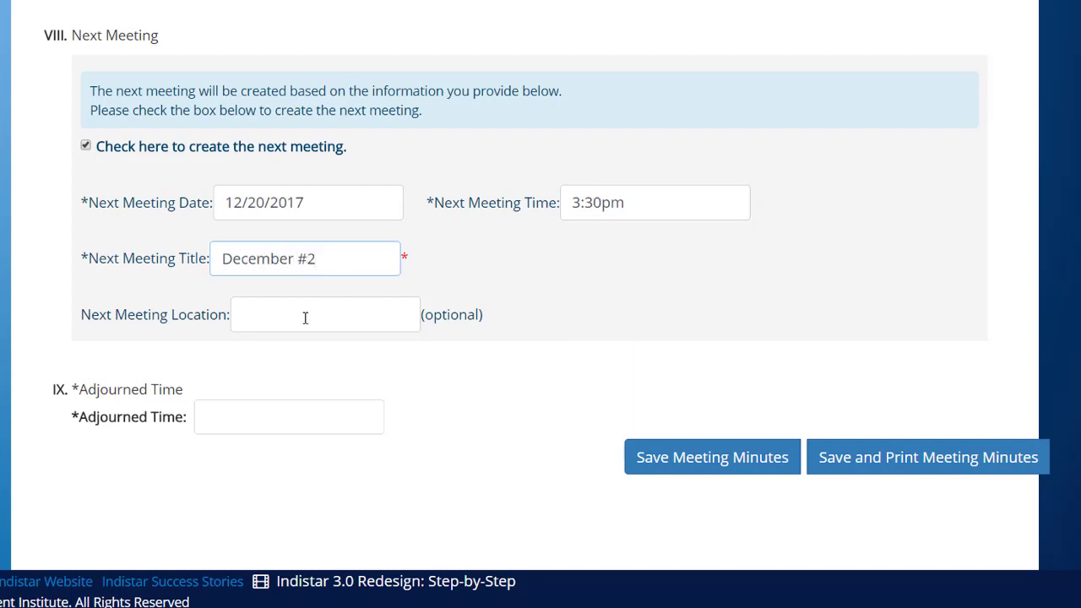
left_click(303, 338)
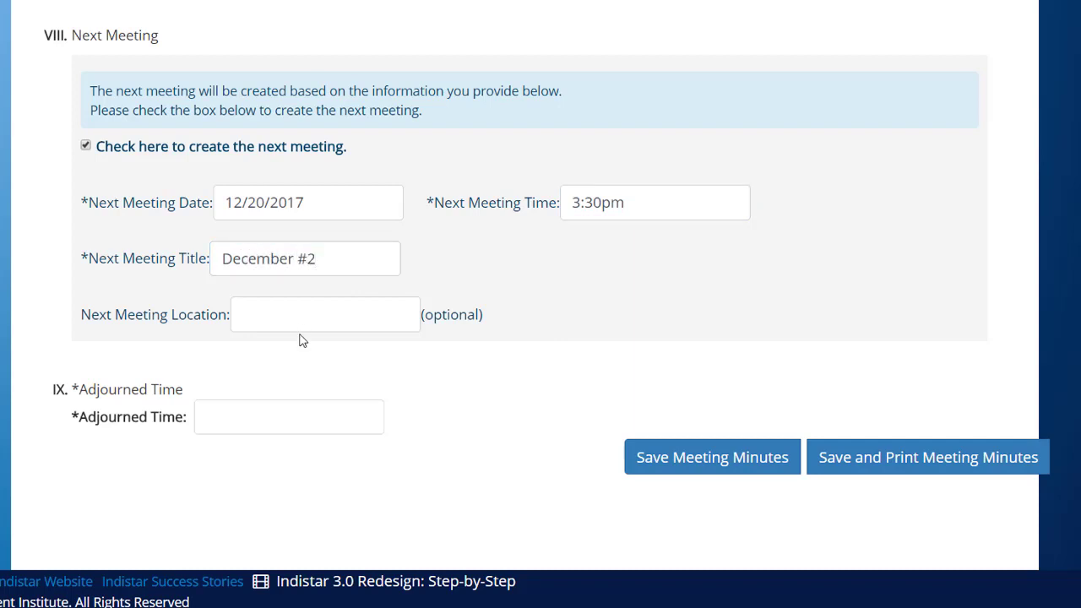
left_click(308, 315)
type("Principal's Conferenc e")
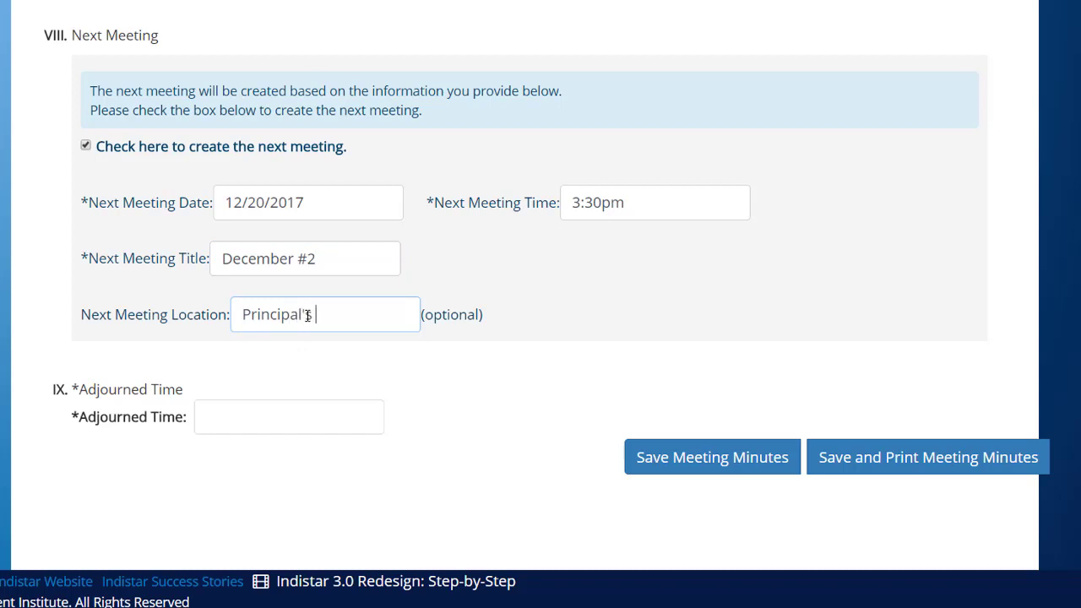
key("BackSpace")
key("BackSpace")
type("e Room")
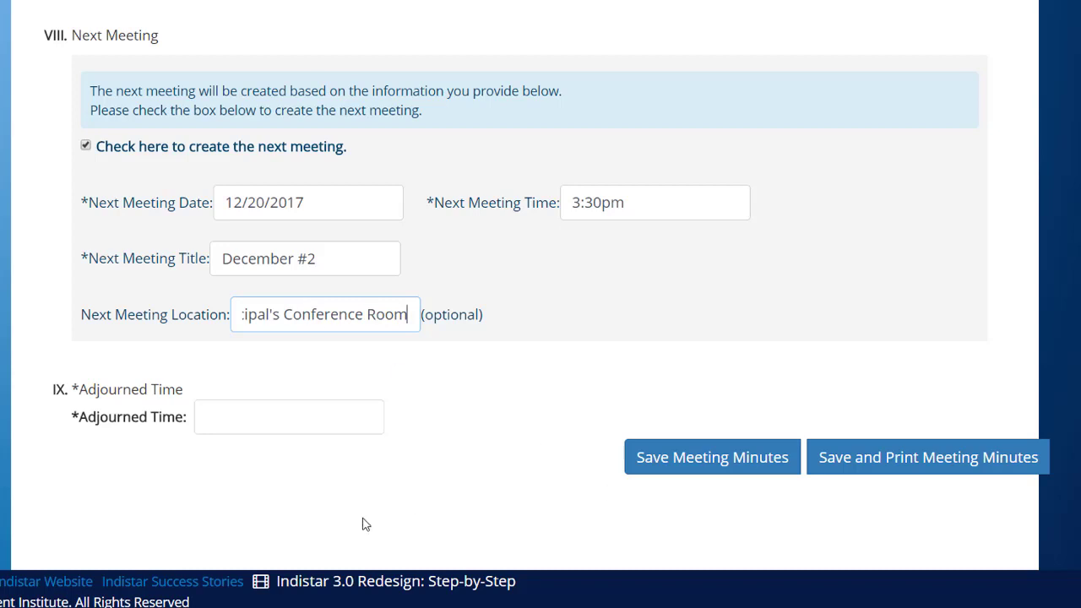
left_click(295, 408)
type("4:00pm")
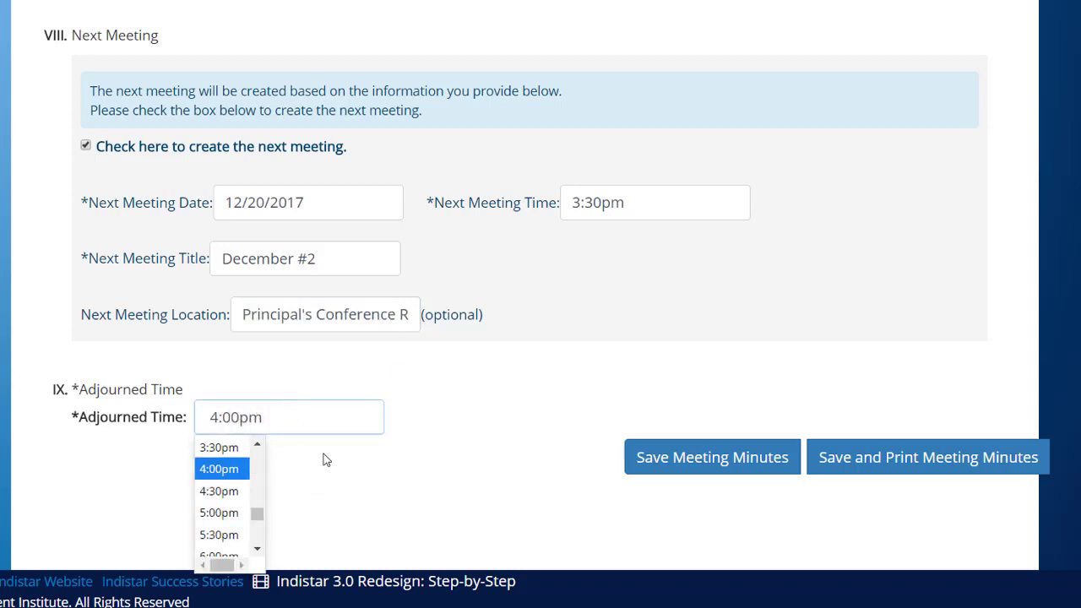
left_click(388, 520)
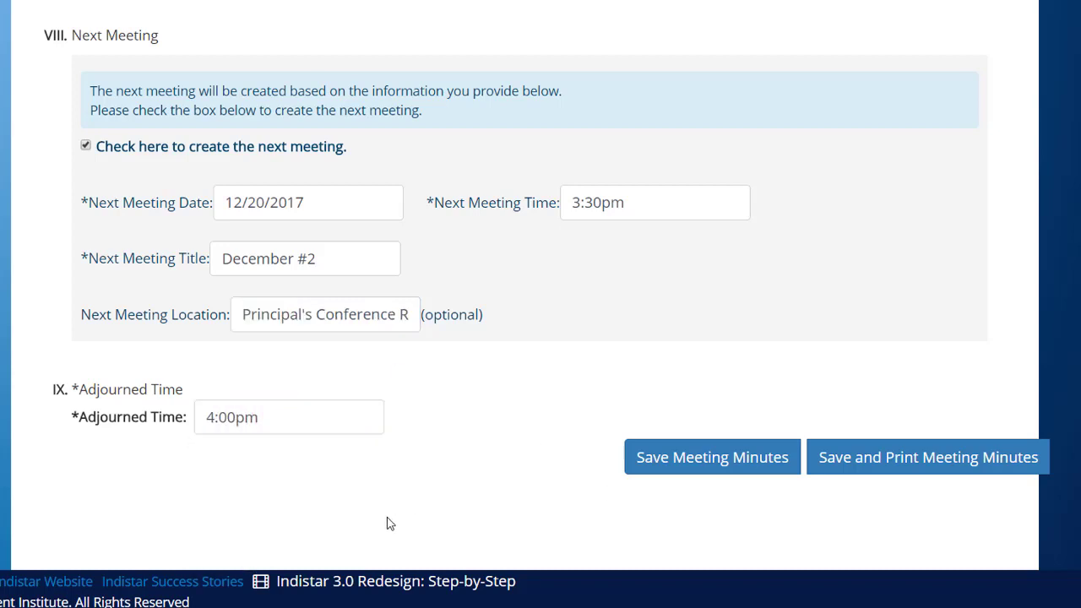
Step: Save the November #2 minutes without e-mailing the team, then check December #2 in the Meetings list
left_click(760, 461)
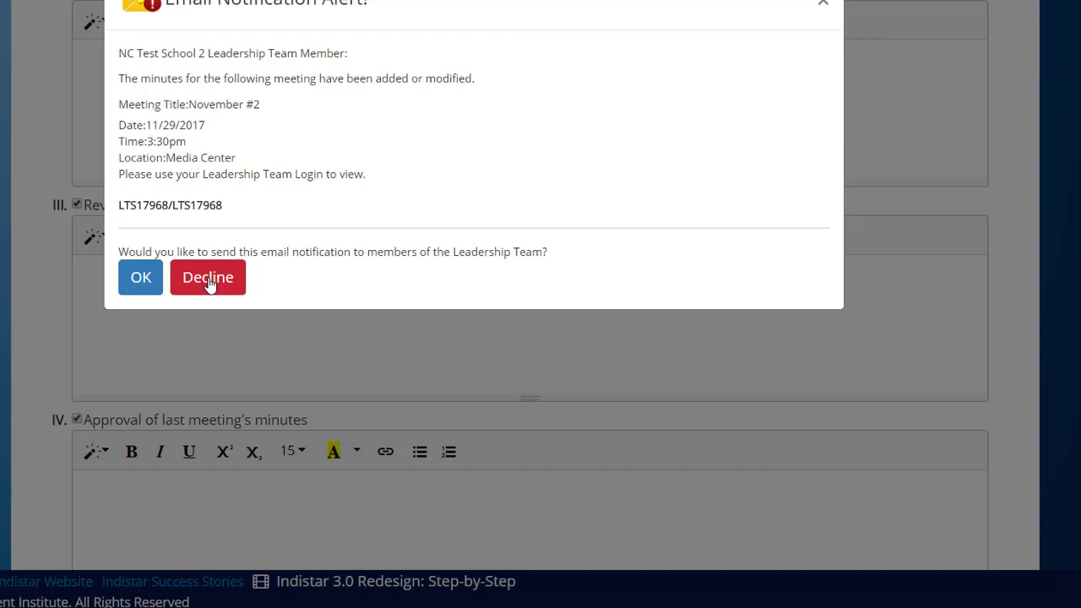
left_click(210, 283)
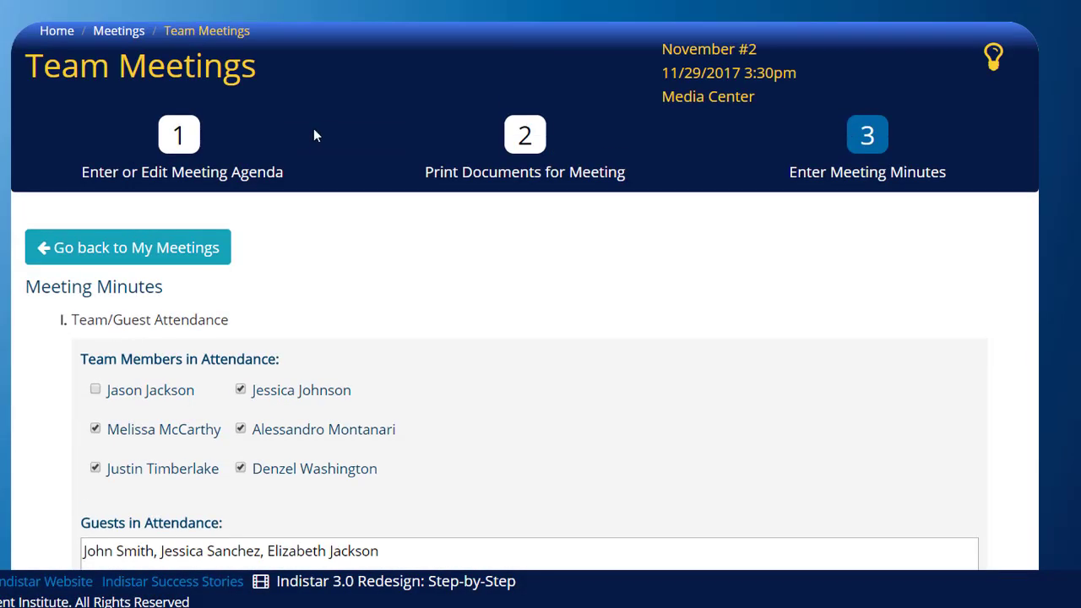
left_click(133, 34)
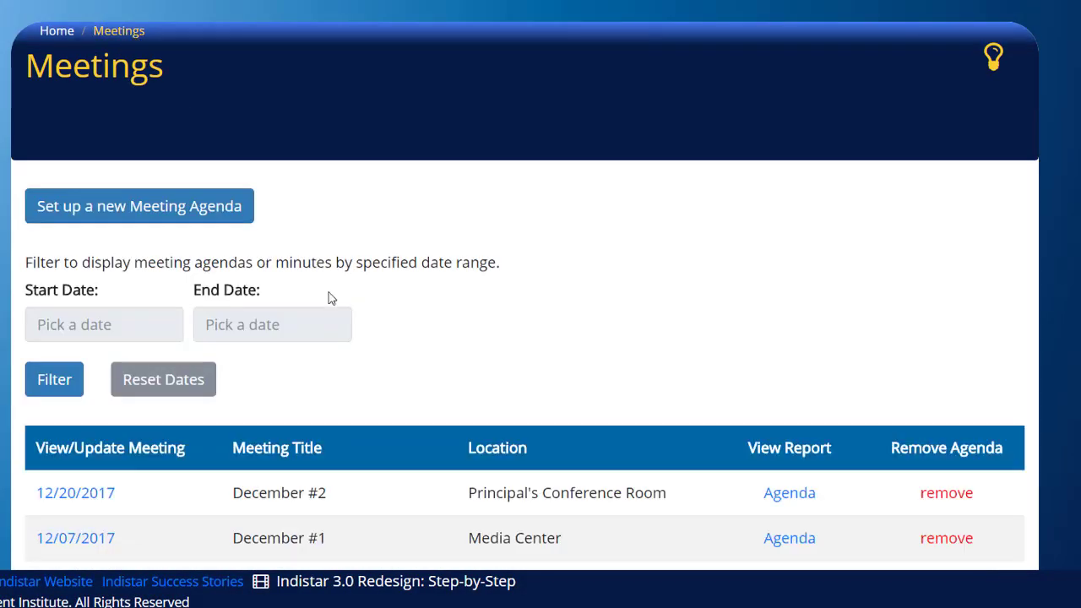
scroll(540, 379, "down", 5)
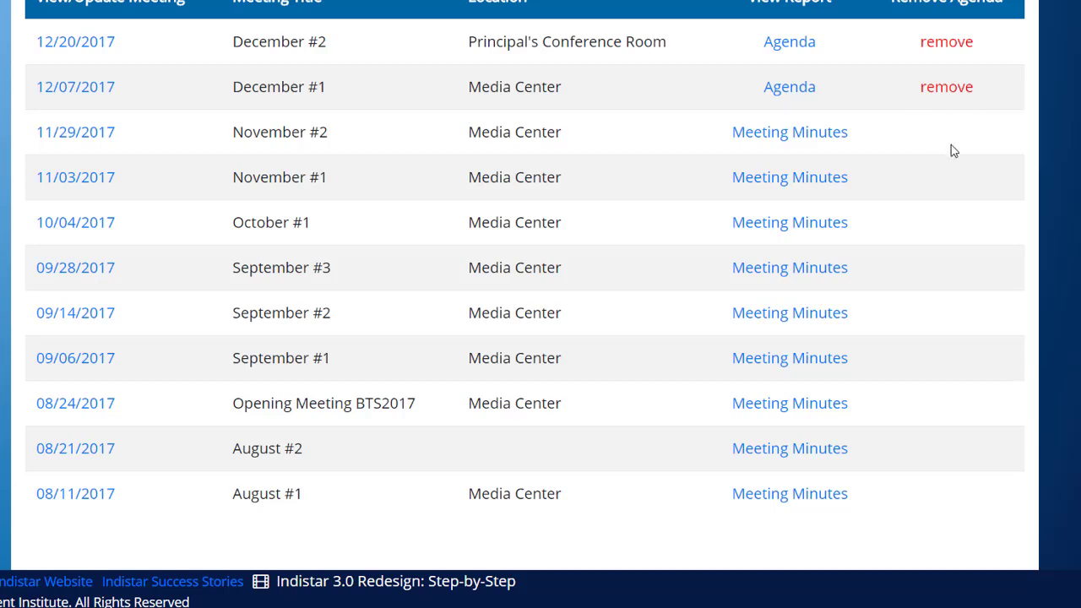
scroll(633, 155, "down", 1)
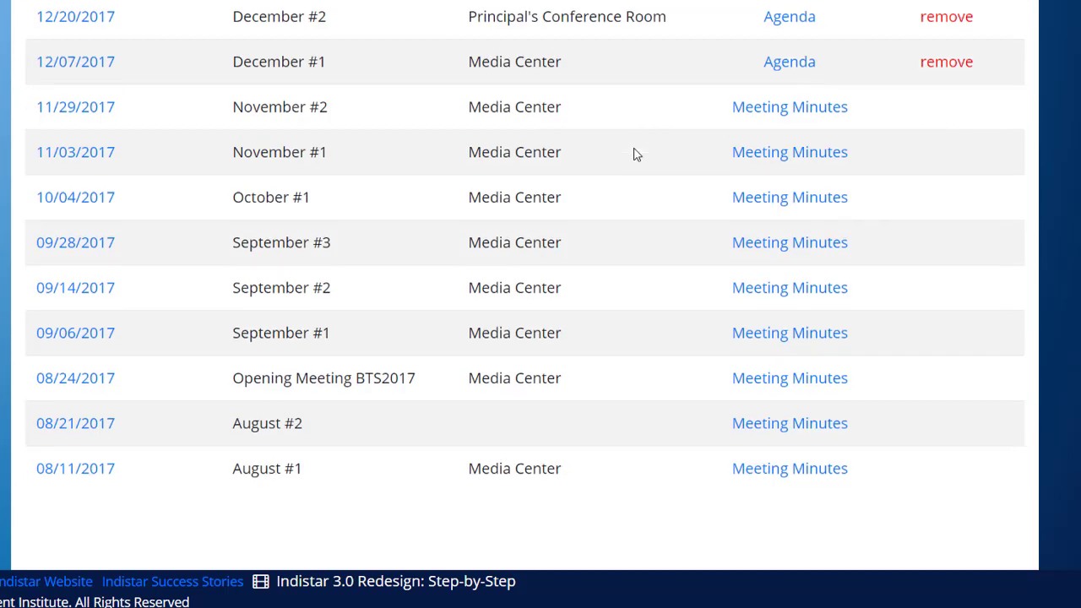
scroll(633, 154, "up", 6)
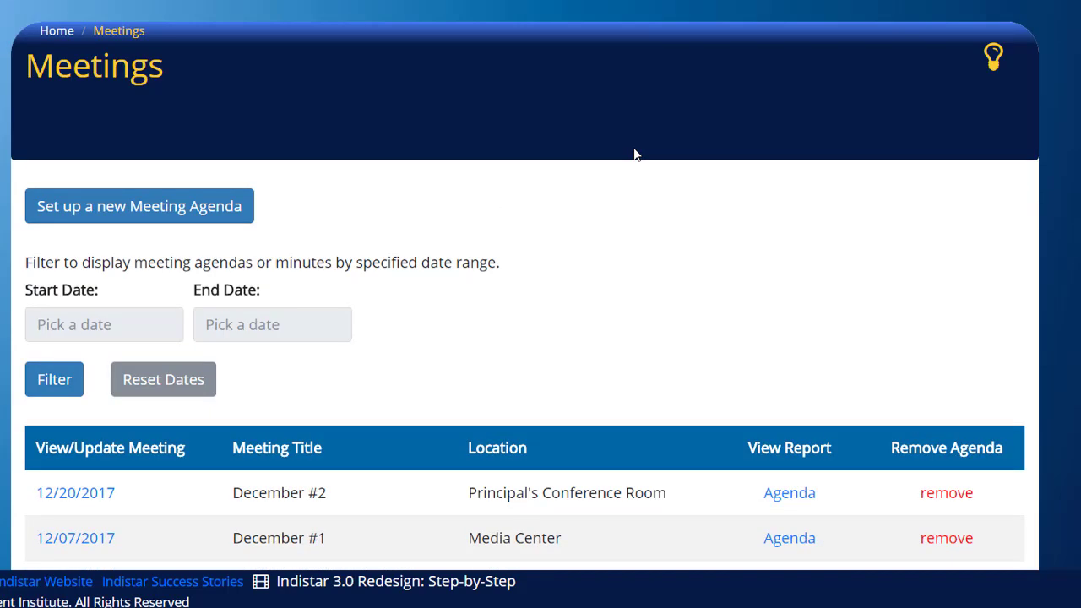
Step: Go from the home dashboard to the Reports Menu and review the Our Direction report
left_click(57, 31)
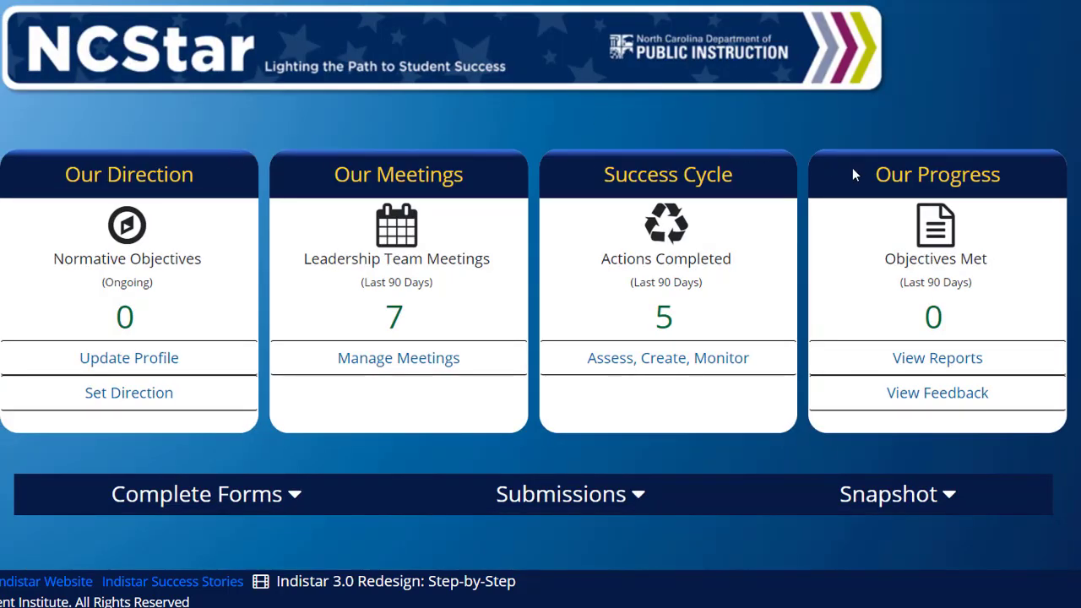
left_click(953, 370)
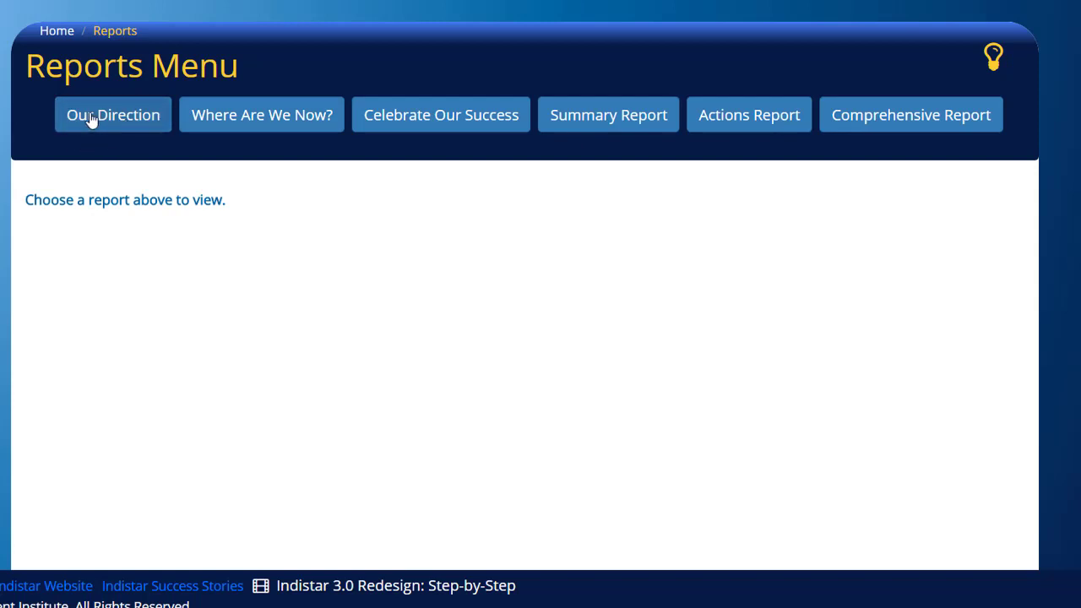
left_click(125, 125)
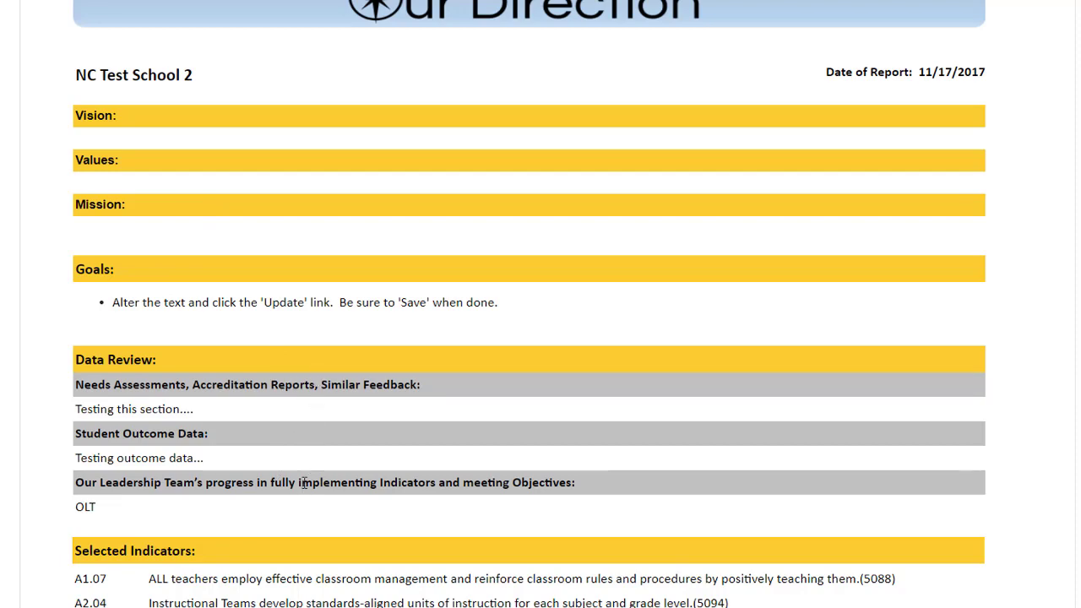
scroll(505, 325, "down", 5)
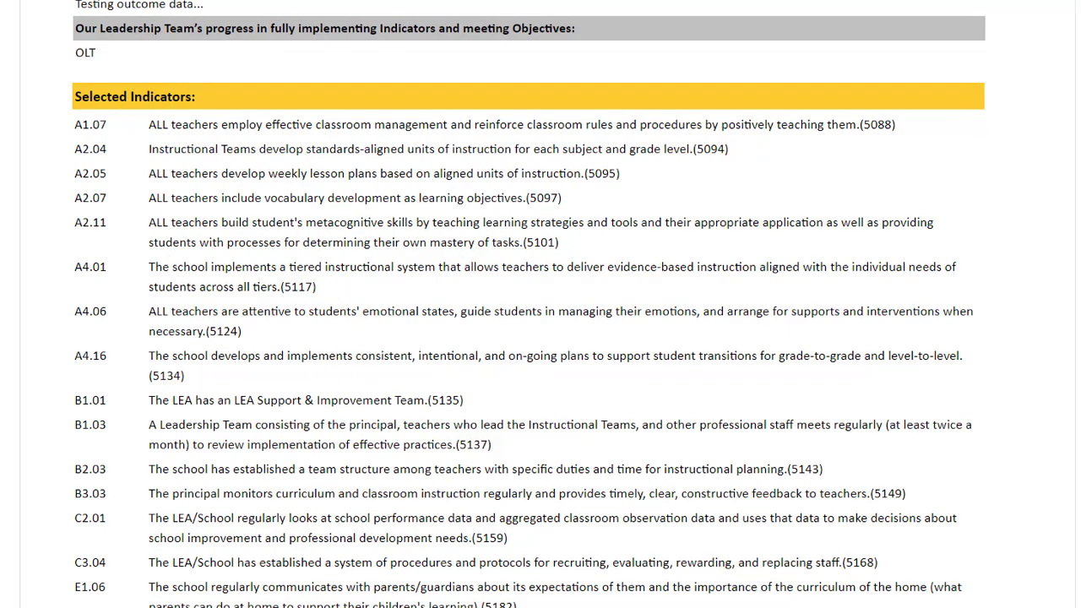
scroll(528, 304, "up", 4)
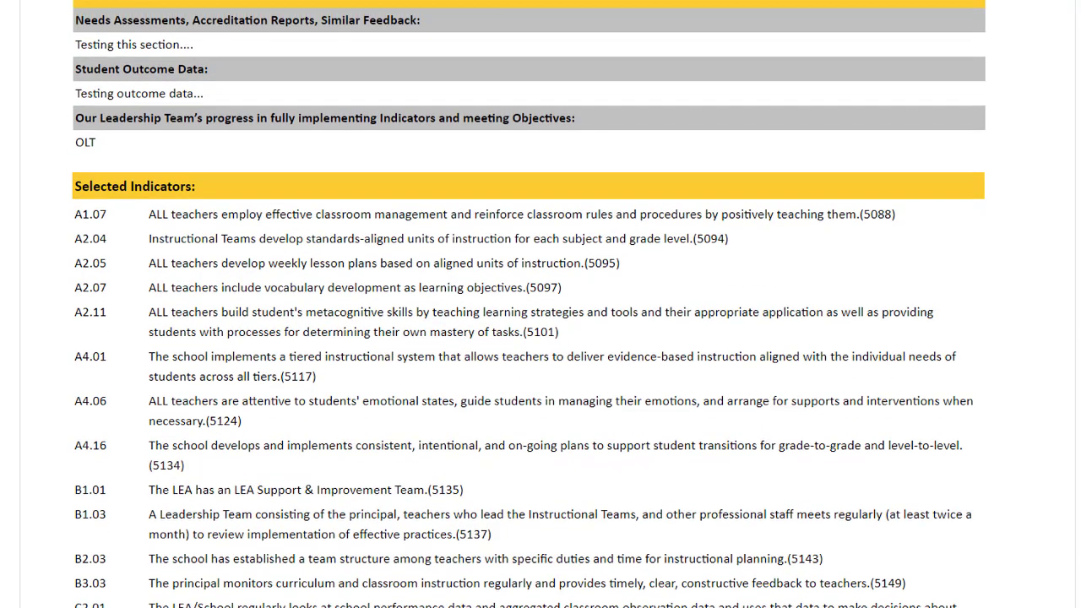
scroll(541, 304, "up", 5)
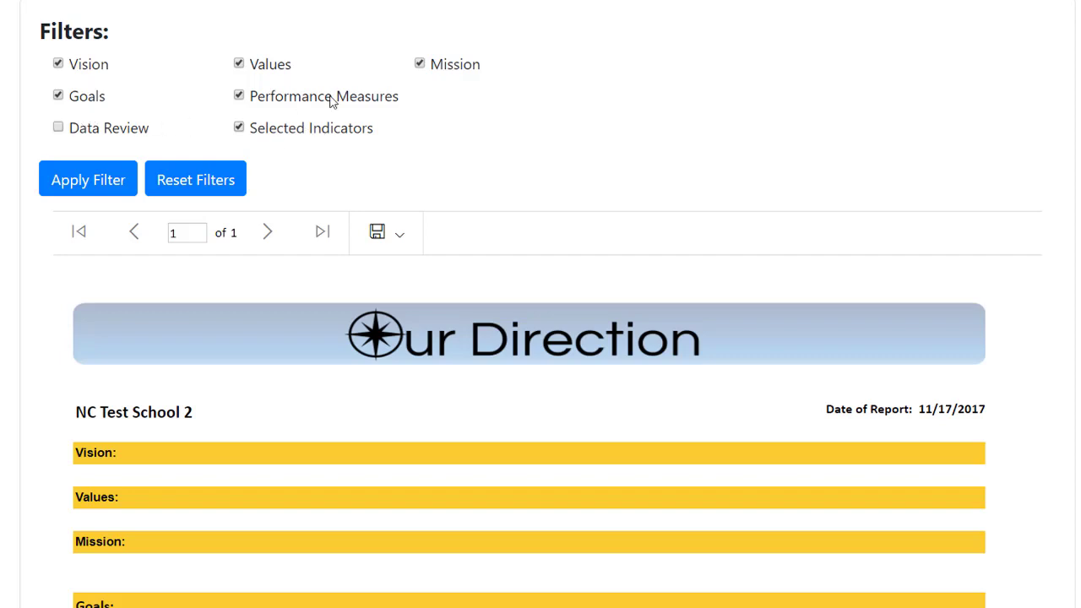
Step: Regenerate the Our Direction report with Performance Measures excluded and review it
left_click(240, 96)
left_click(104, 196)
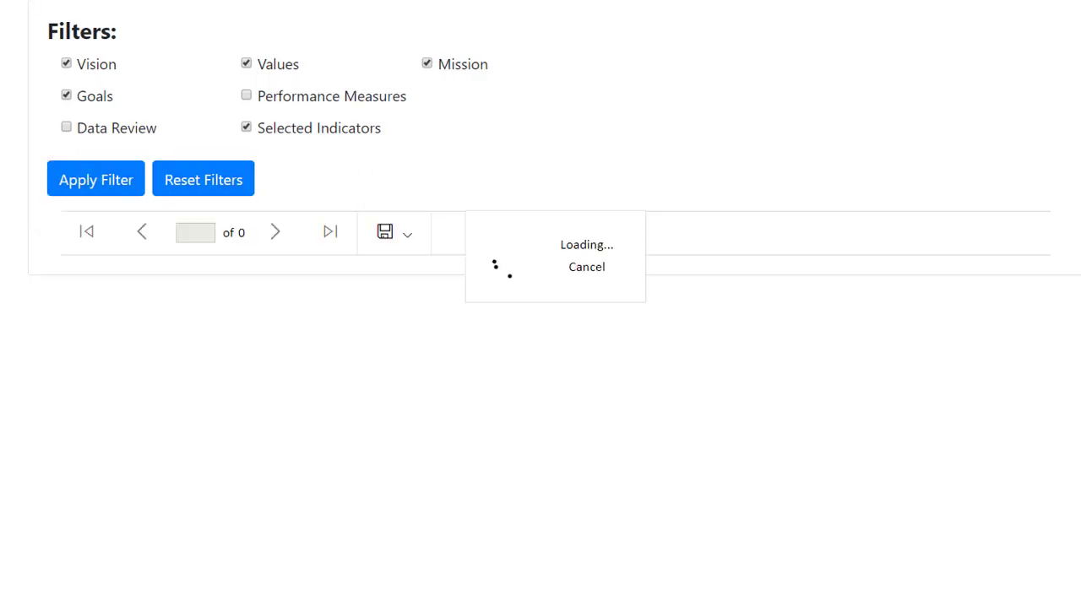
scroll(540, 338, "down", 6)
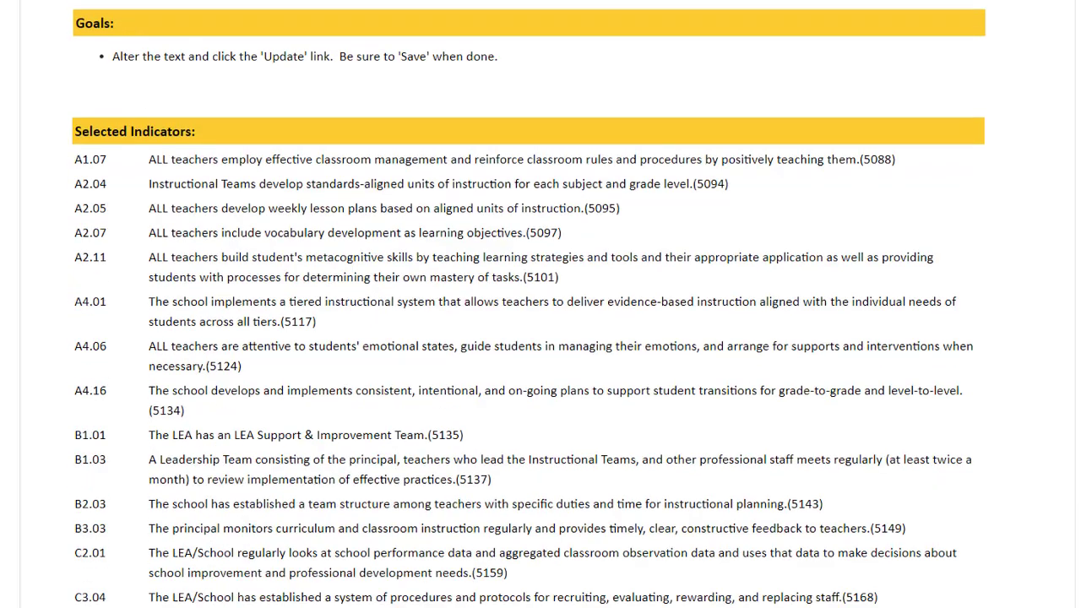
scroll(570, 58, "up", 6)
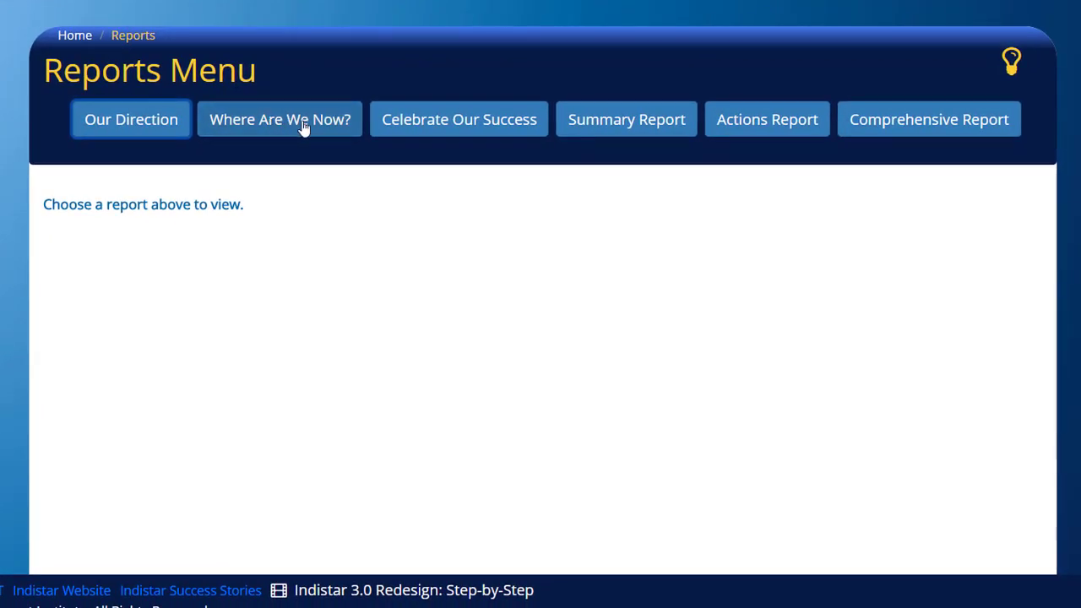
Step: Open the Where Are We Now? report for NC Test School 2 and scroll through its charts
left_click(304, 126)
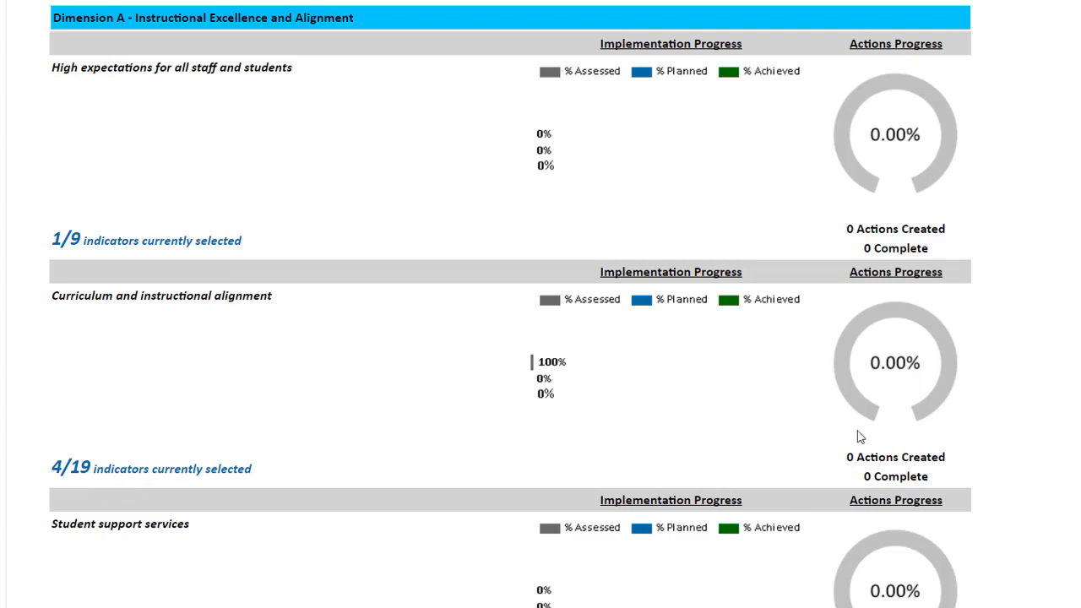
scroll(510, 304, "down", 10)
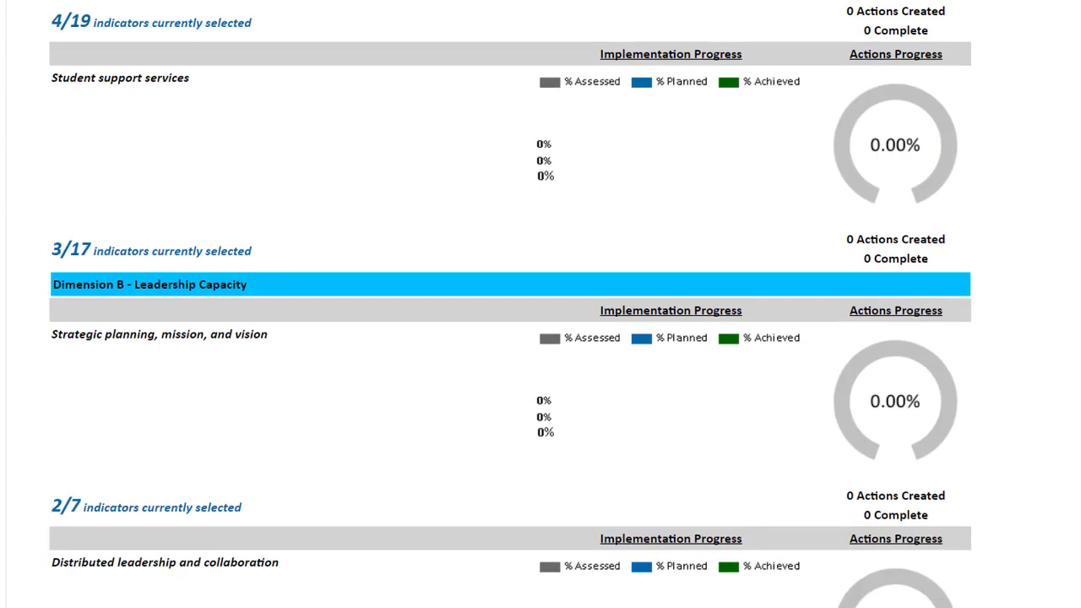
scroll(510, 304, "down", 8)
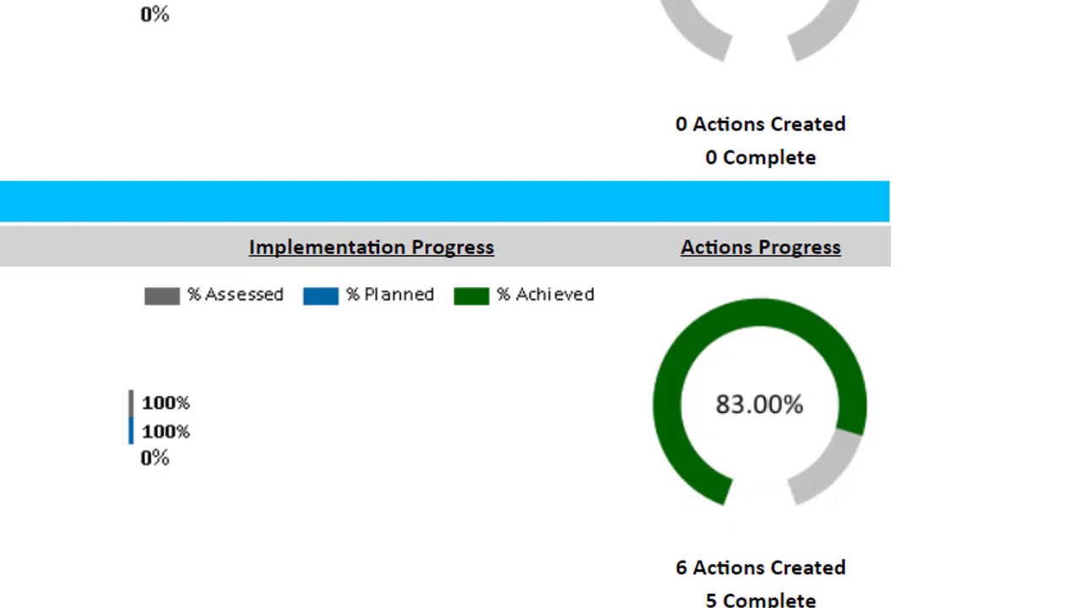
scroll(446, 304, "down", 10)
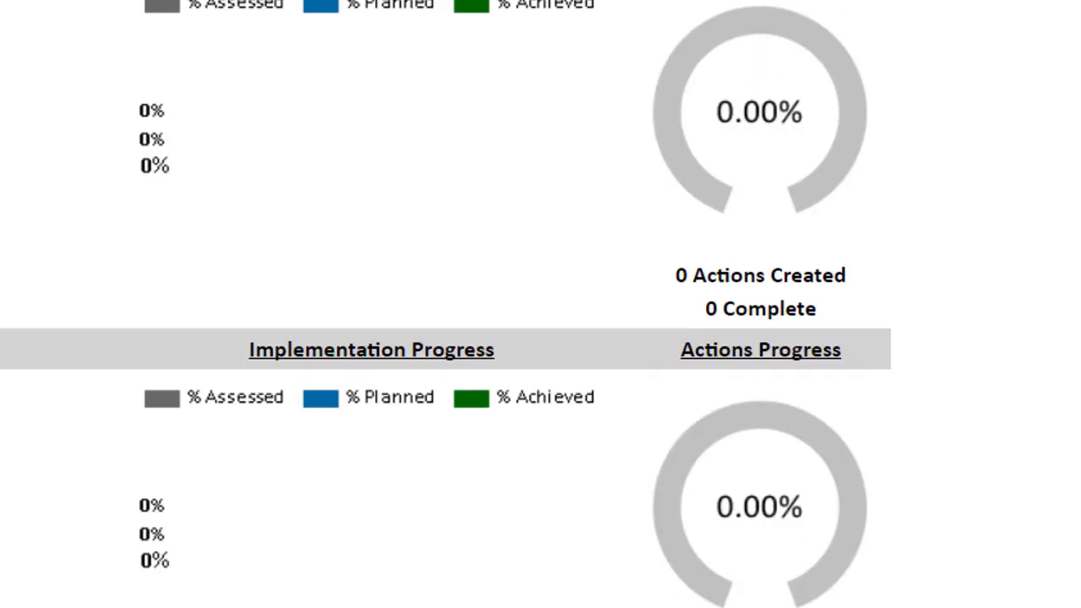
scroll(446, 304, "up", 10)
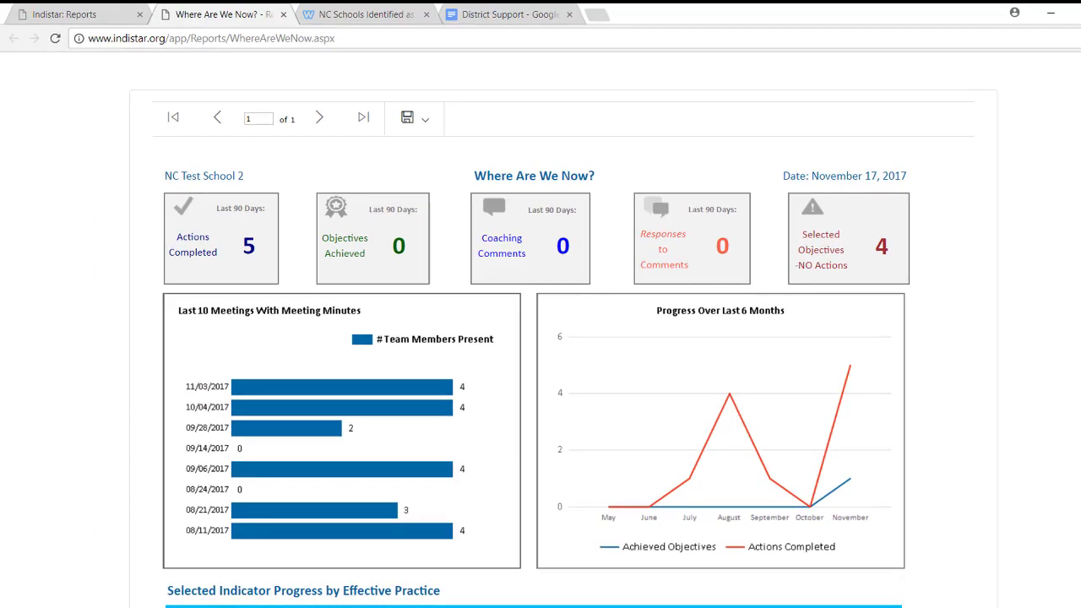
Step: Close the Where Are We Now? tab and open the Summary Report for NC Test School 2
left_click(282, 14)
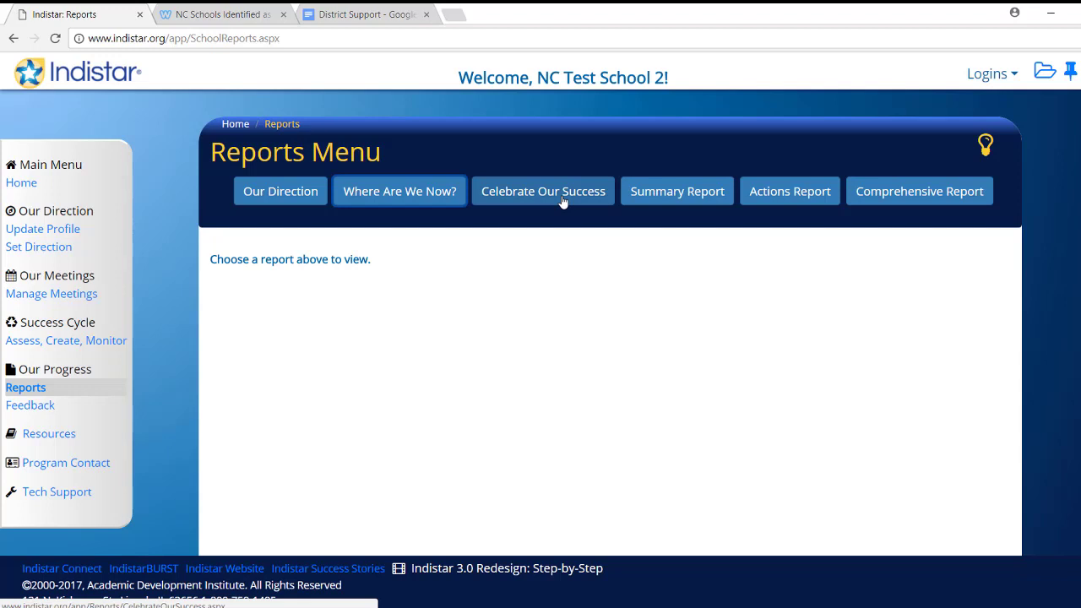
left_click(688, 203)
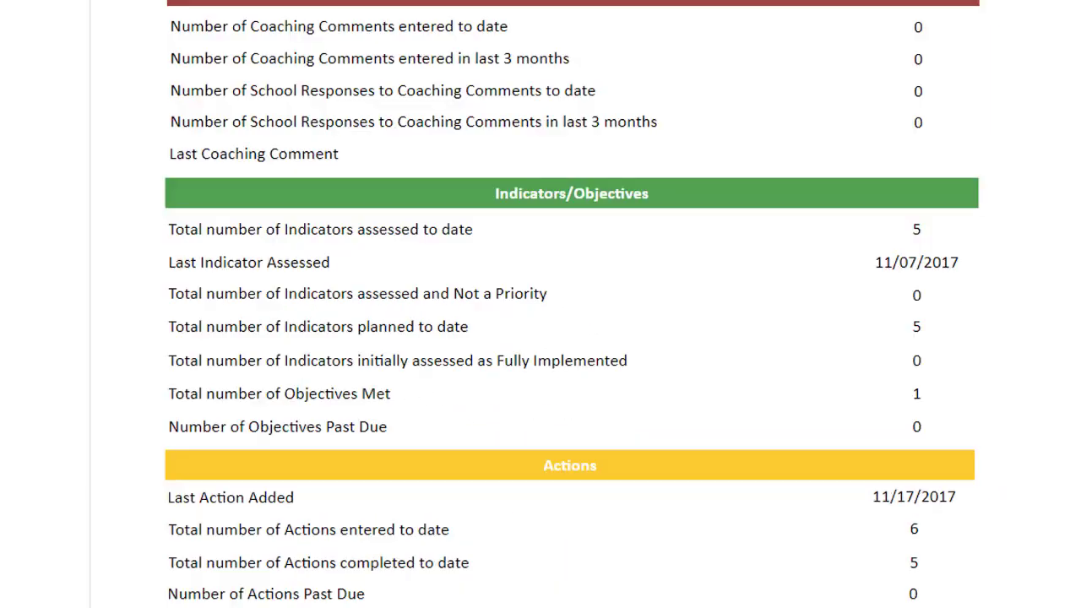
scroll(572, 338, "up", 3)
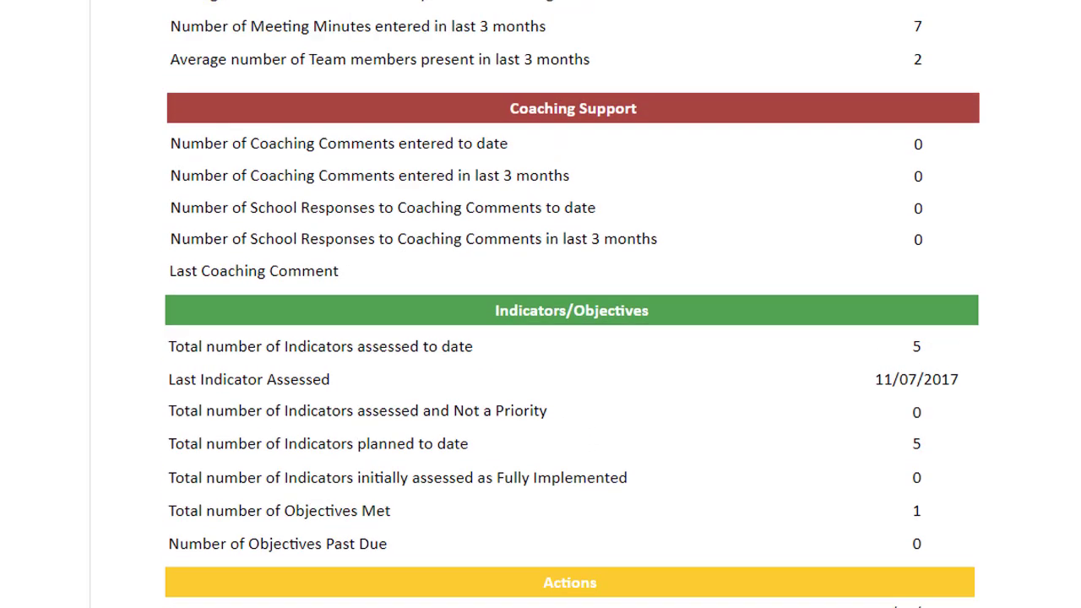
scroll(572, 338, "down", 2)
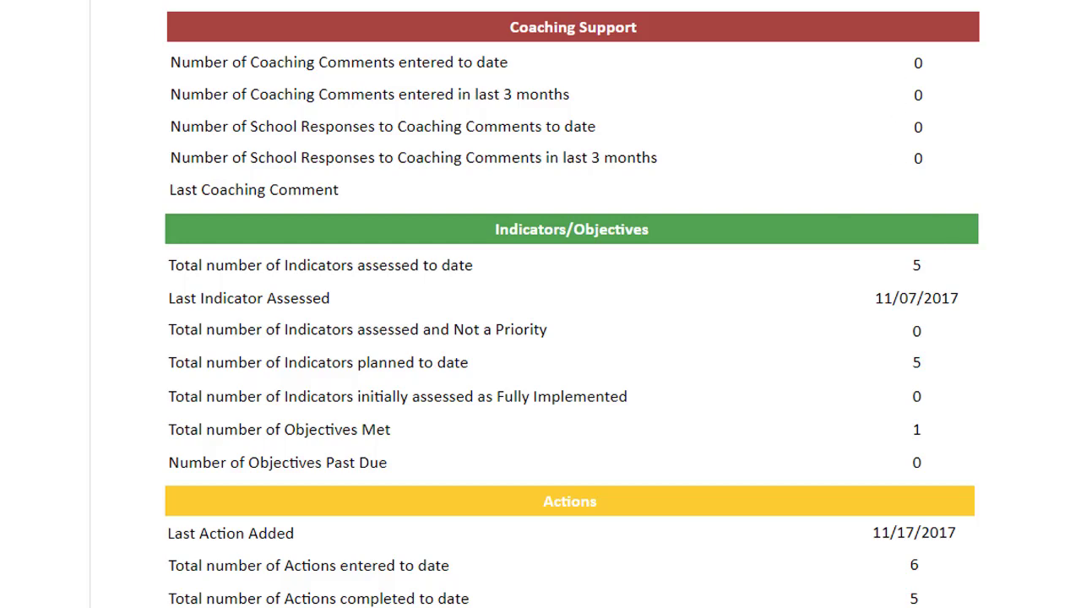
scroll(572, 338, "down", 5)
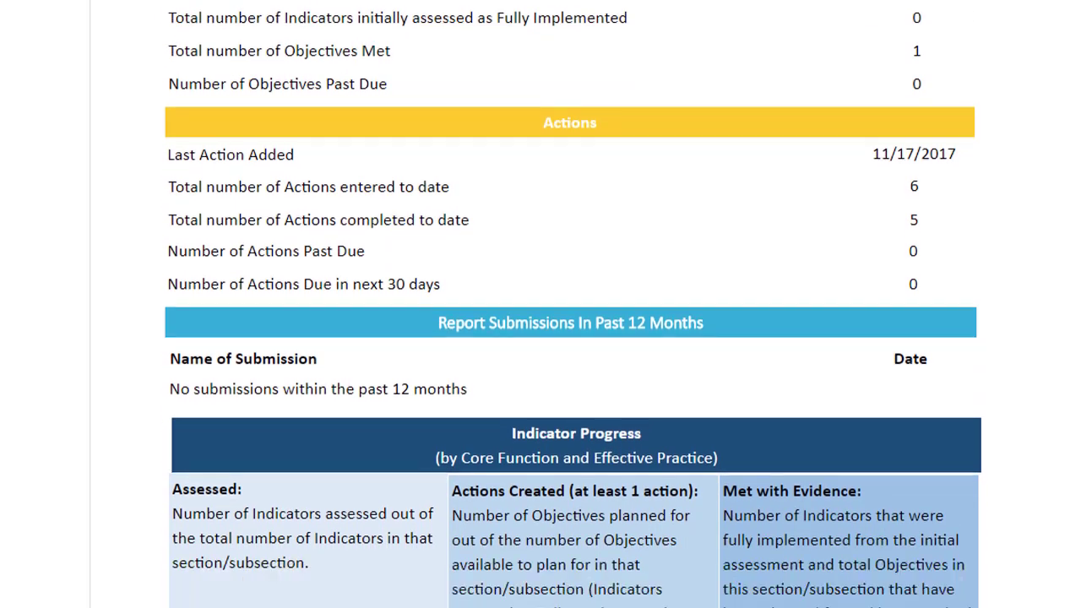
scroll(571, 337, "down", 1)
scroll(572, 338, "down", 1)
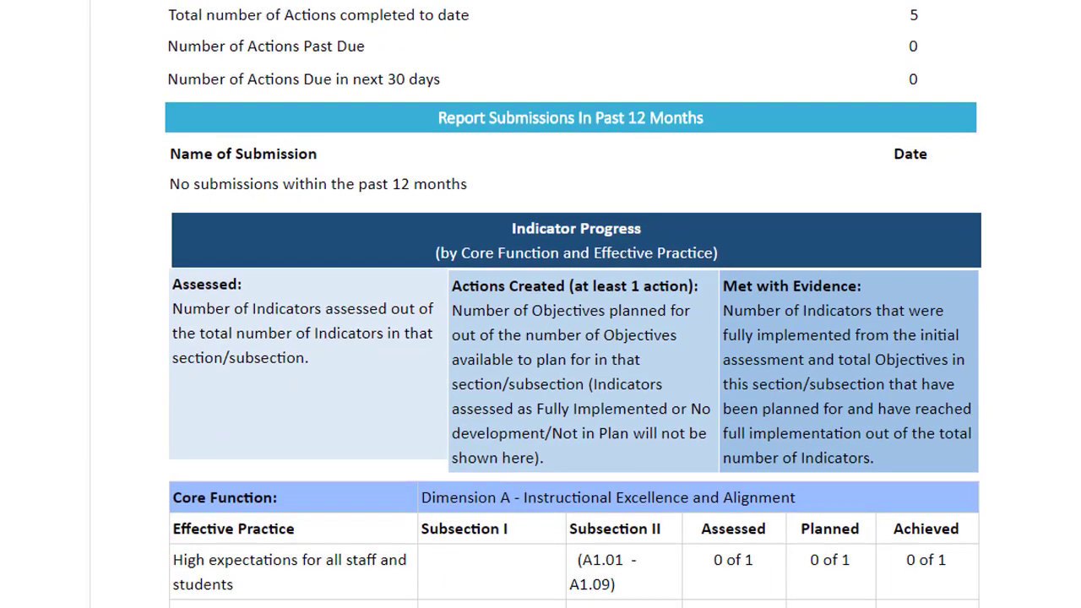
scroll(572, 338, "down", 3)
scroll(572, 338, "down", 3)
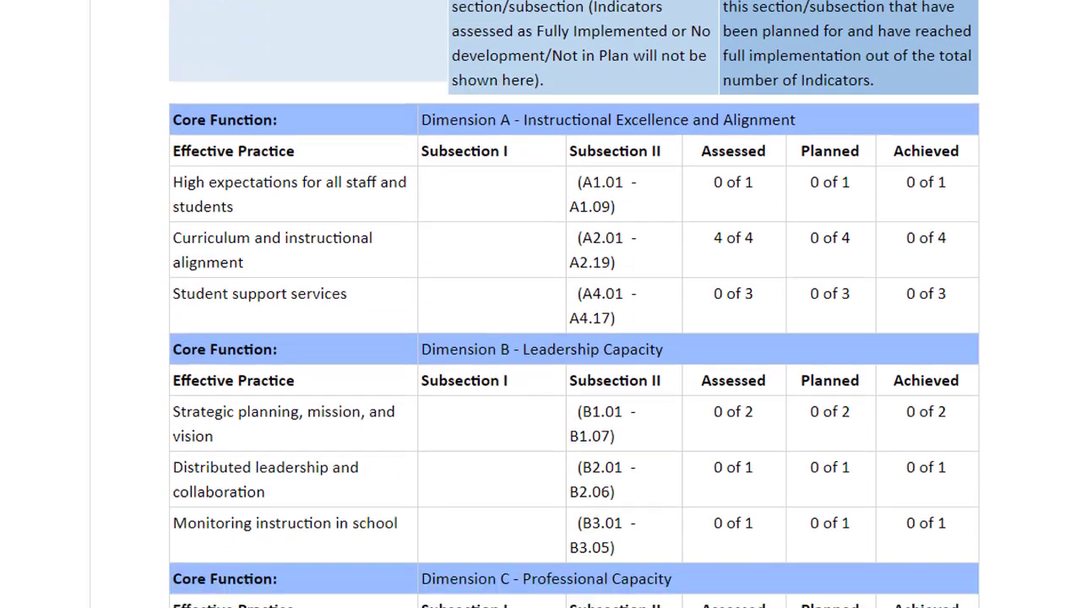
scroll(571, 338, "down", 2)
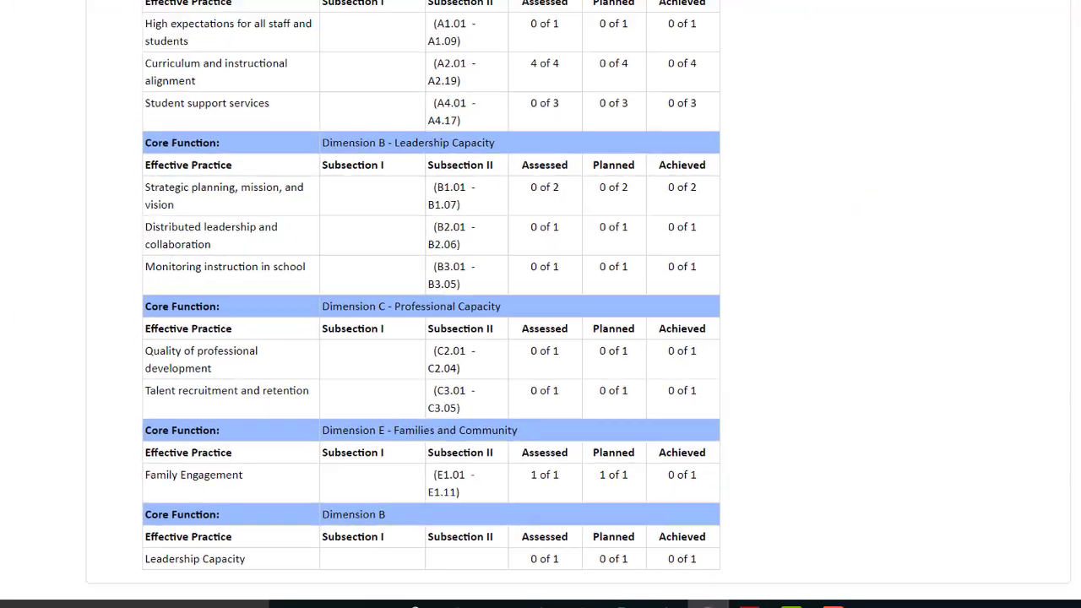
scroll(1078, 121, "up", 15)
scroll(1078, 121, "up", 1)
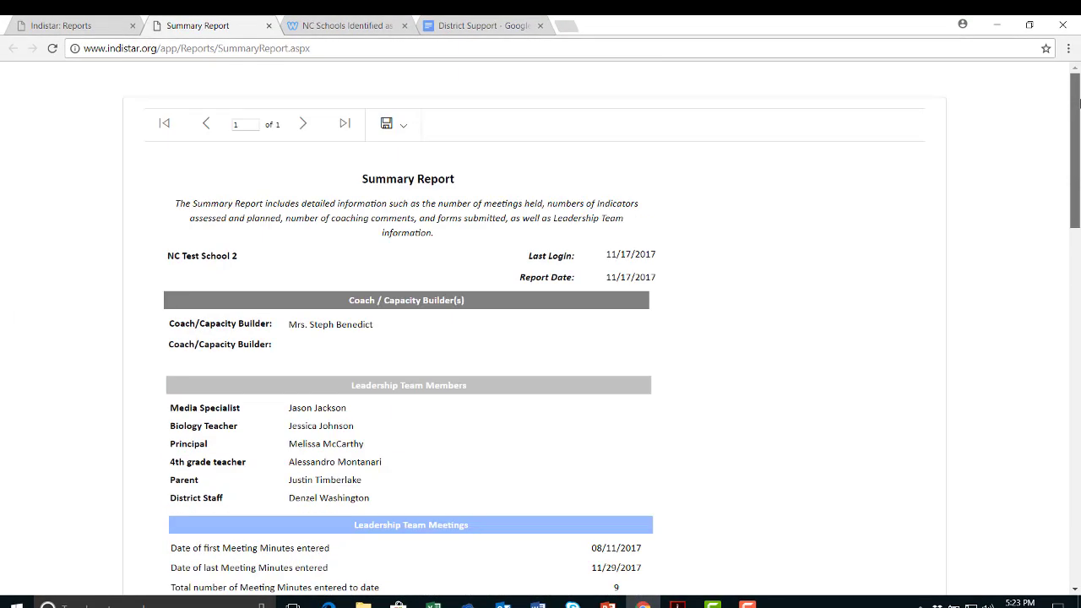
Step: Close the Summary Report, open the Actions Report, and inspect its Assigned to filter without choosing
left_click(268, 26)
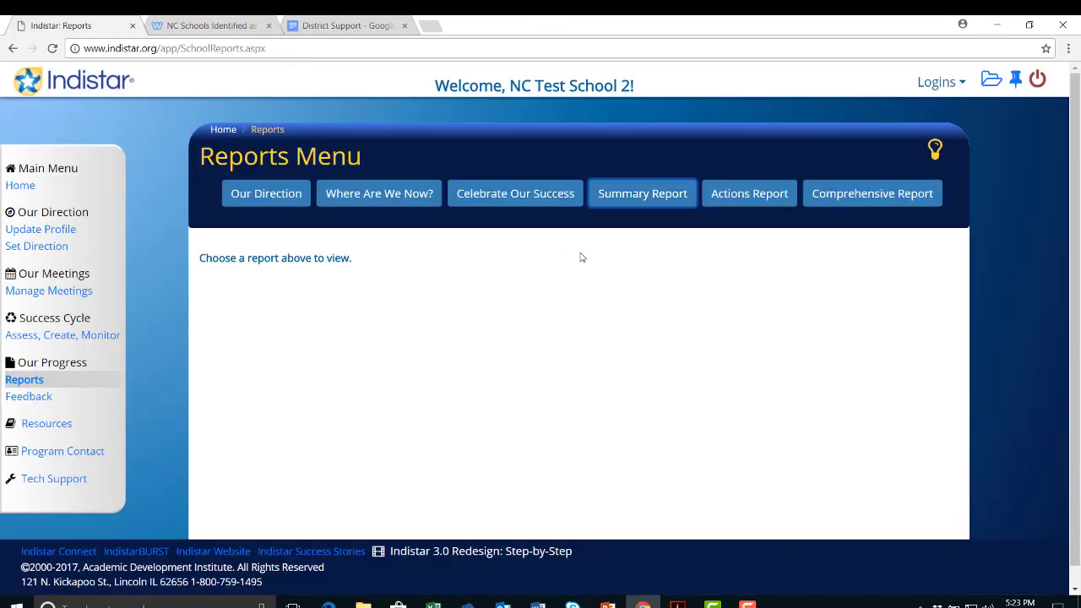
left_click(766, 201)
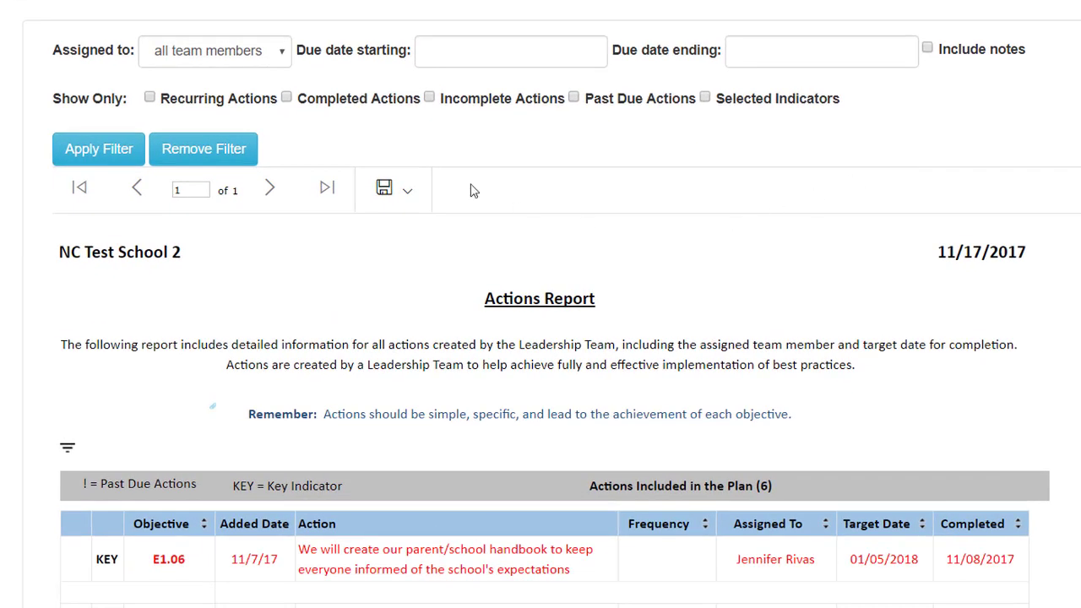
scroll(541, 337, "down", 4)
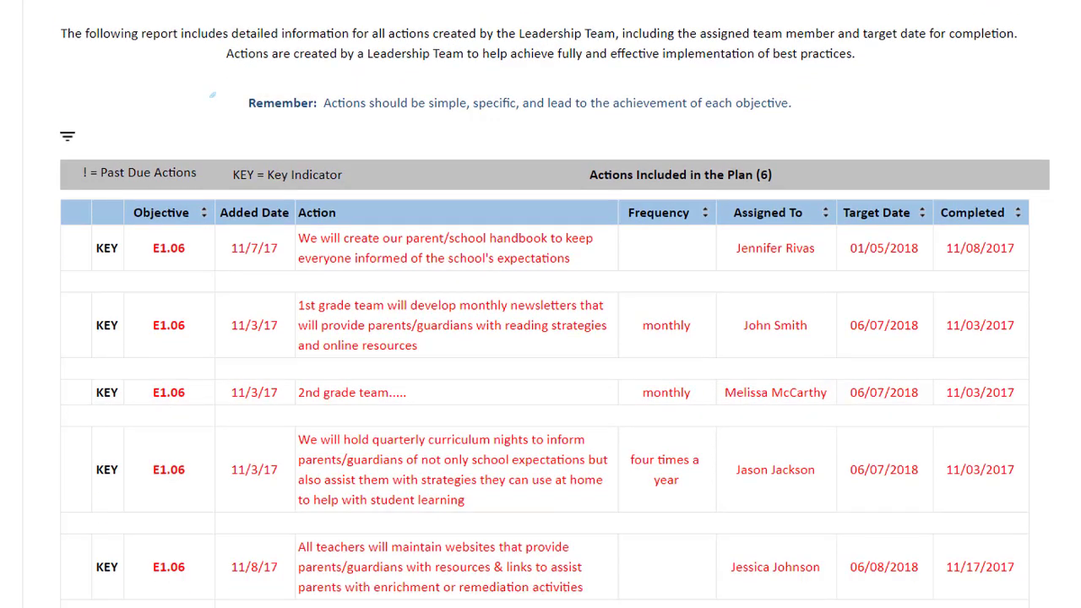
scroll(453, 28, "up", 4)
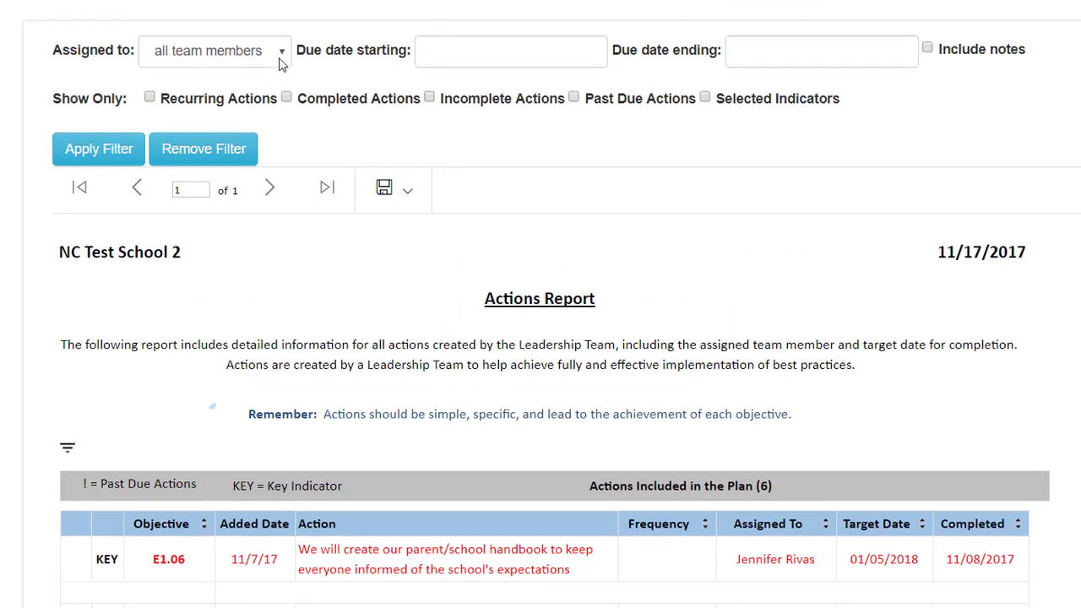
left_click(281, 59)
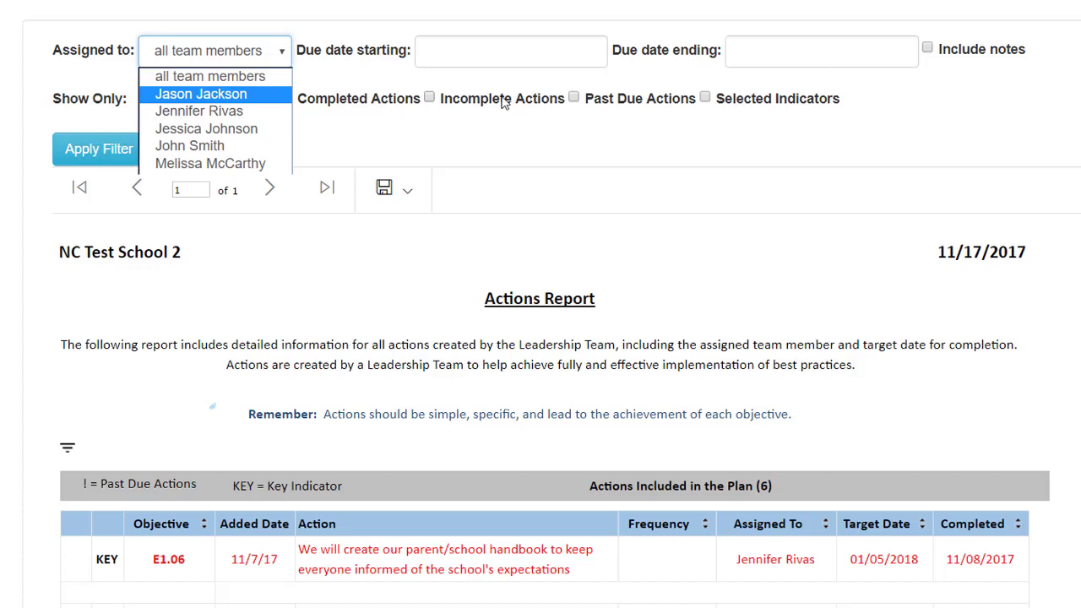
left_click(528, 47)
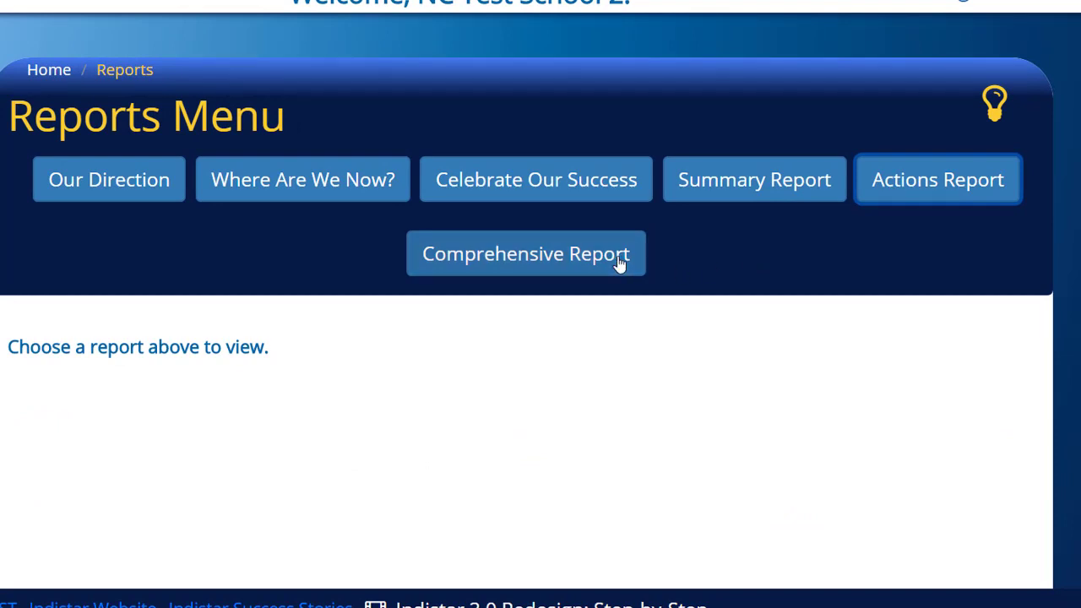
Step: Open the Comprehensive Report, scroll through it, view its export formats, then close it
left_click(564, 268)
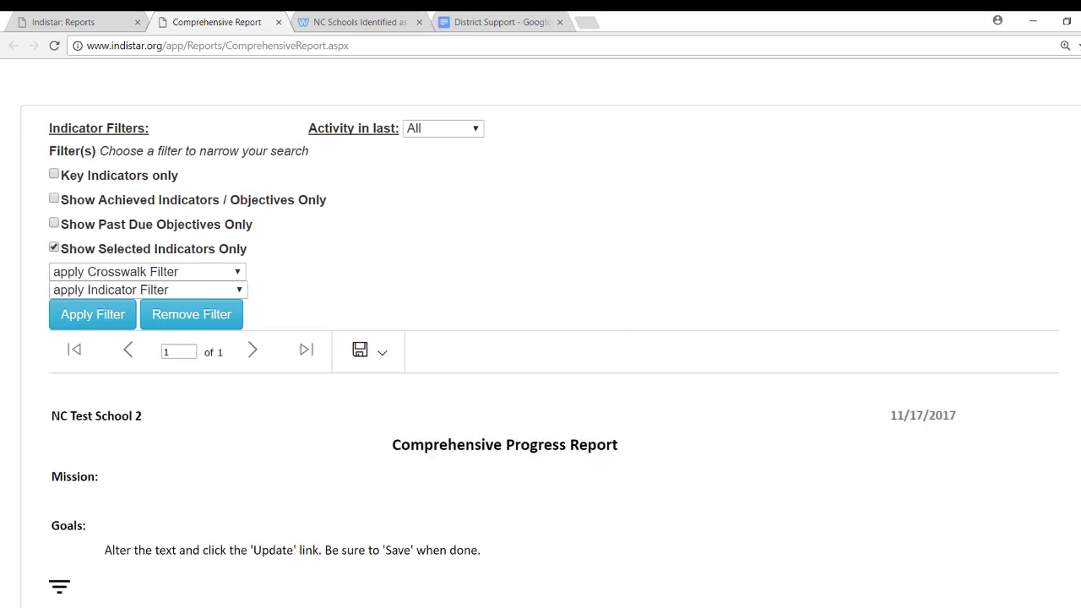
scroll(355, 260, "down", 3)
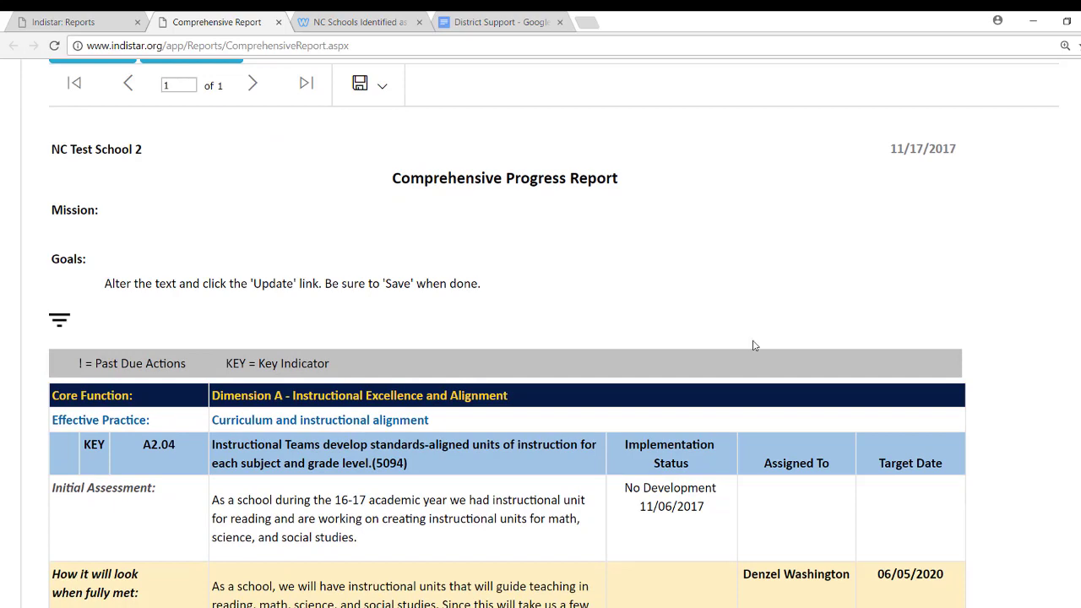
scroll(553, 332, "down", 3)
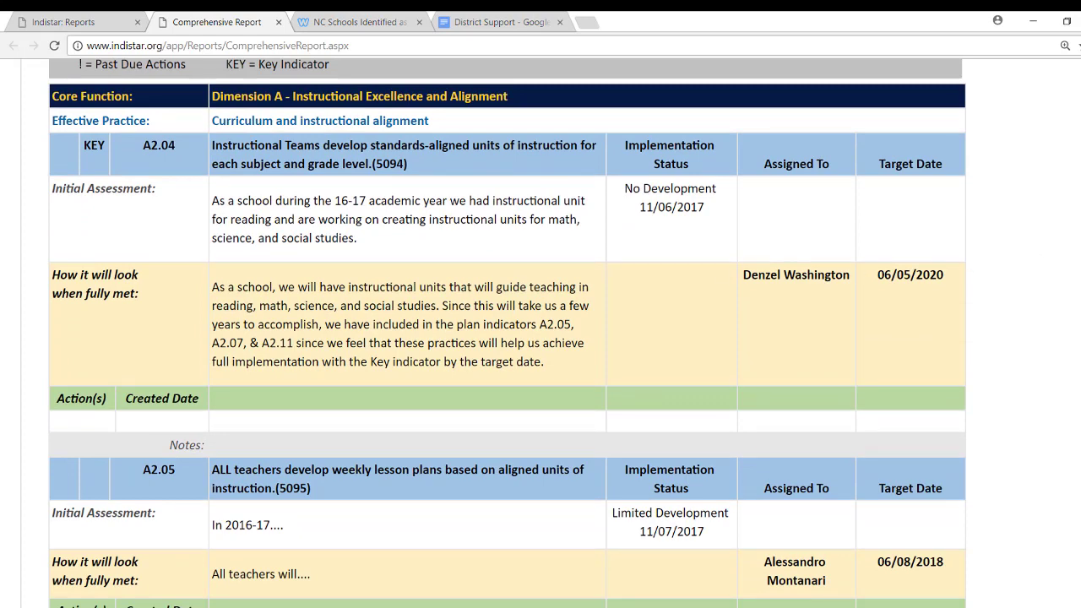
scroll(506, 338, "down", 5)
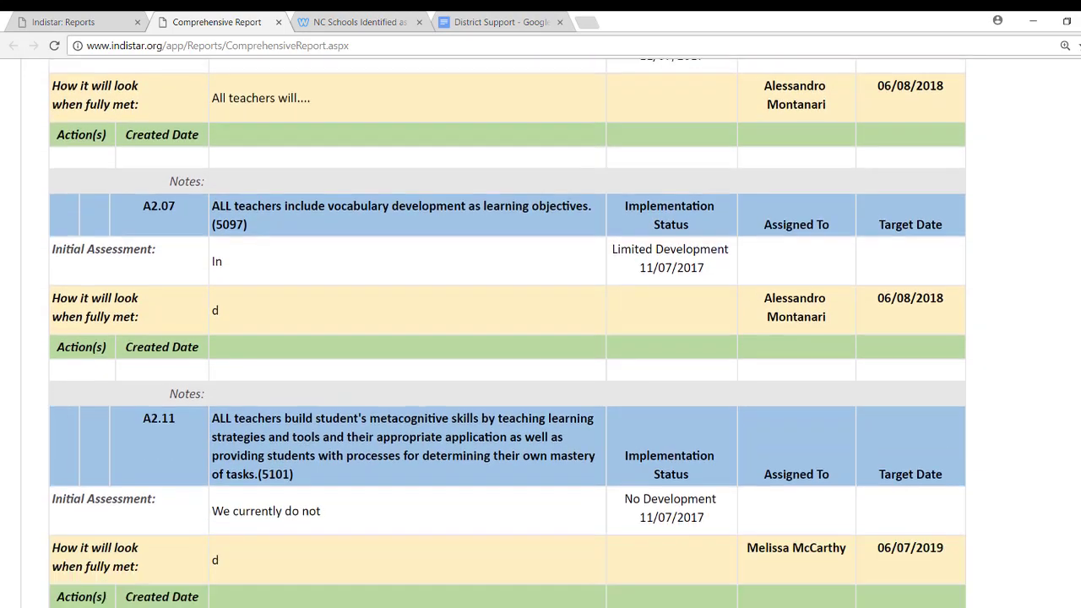
scroll(506, 337, "down", 5)
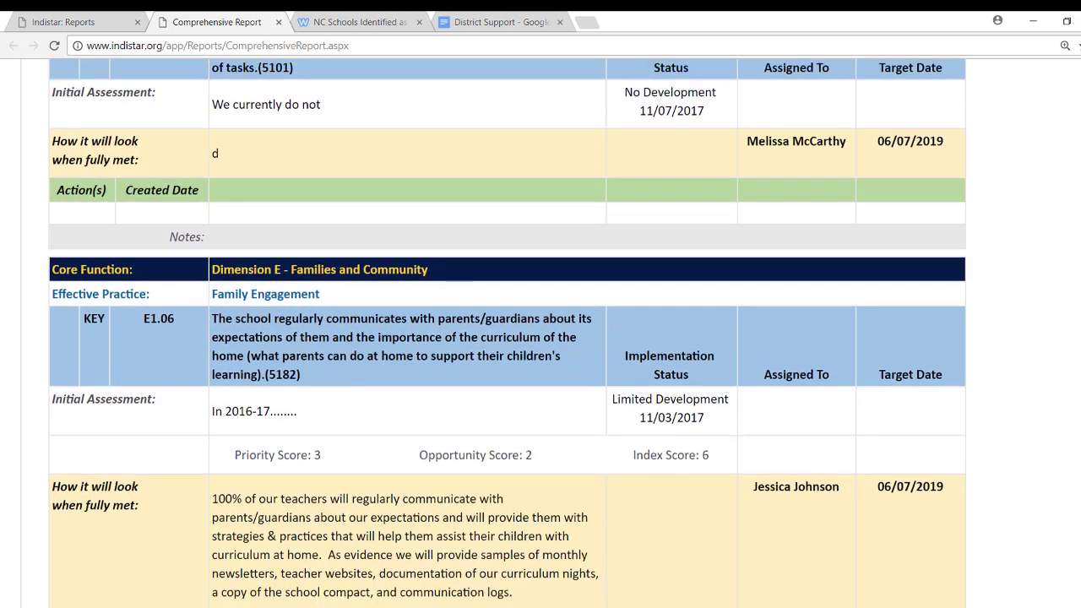
scroll(506, 338, "down", 5)
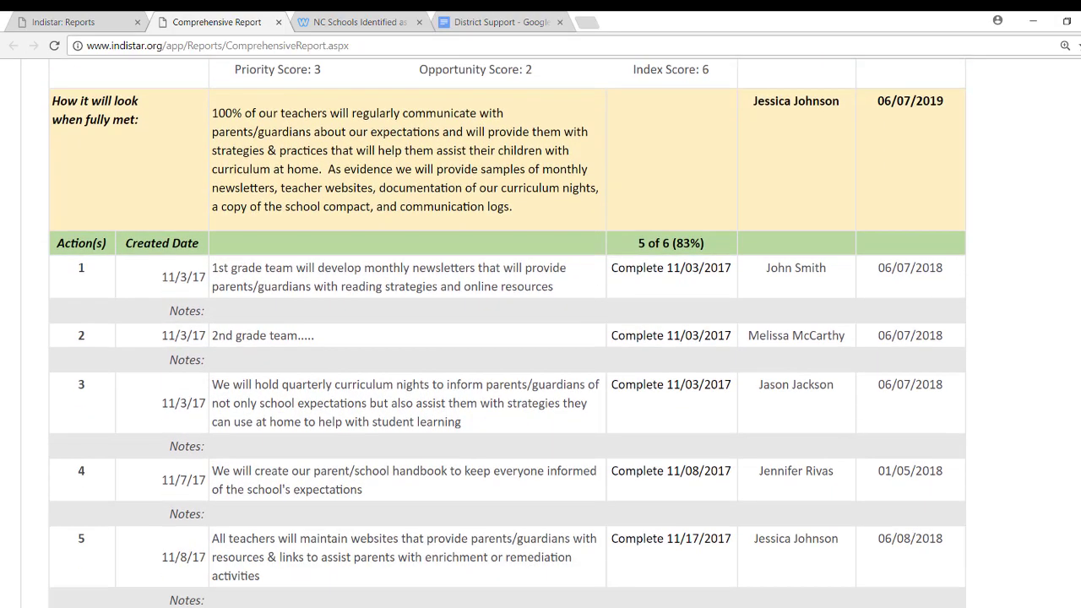
scroll(629, 260, "down", 2)
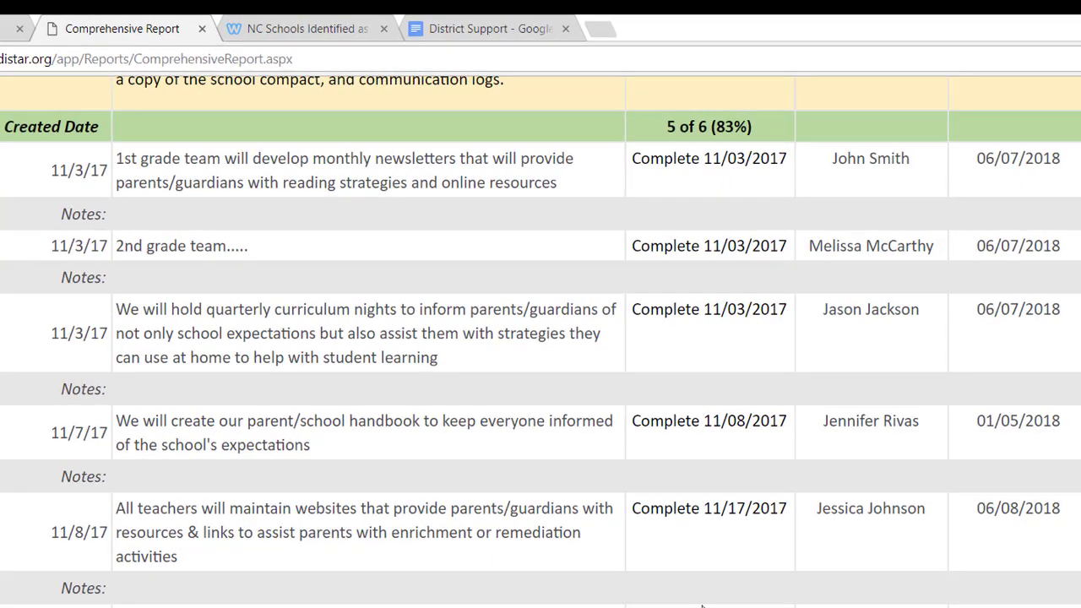
scroll(540, 338, "up", 15)
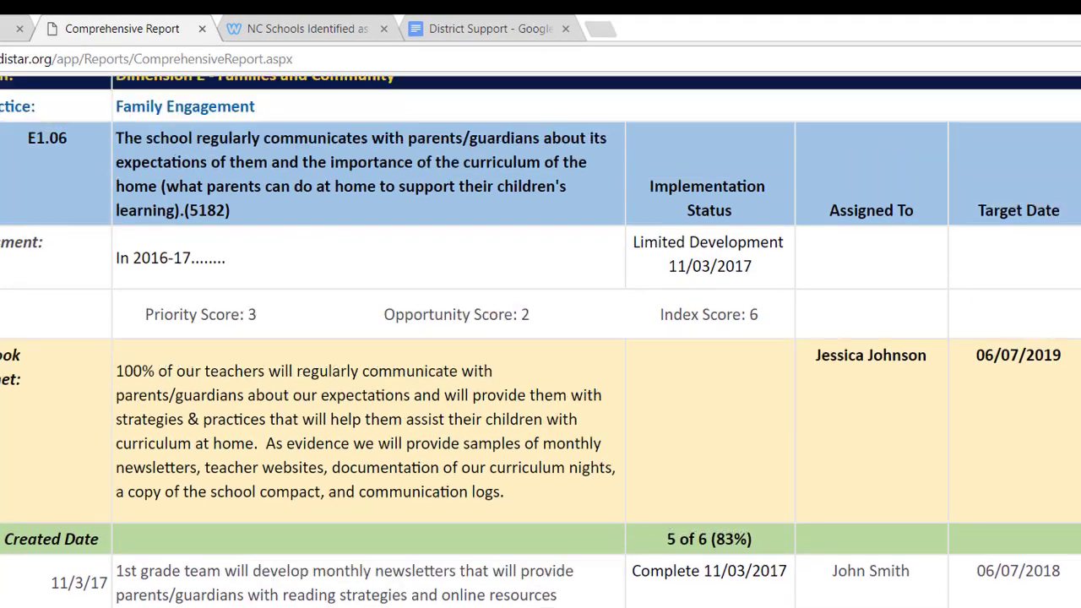
scroll(541, 338, "up", 9)
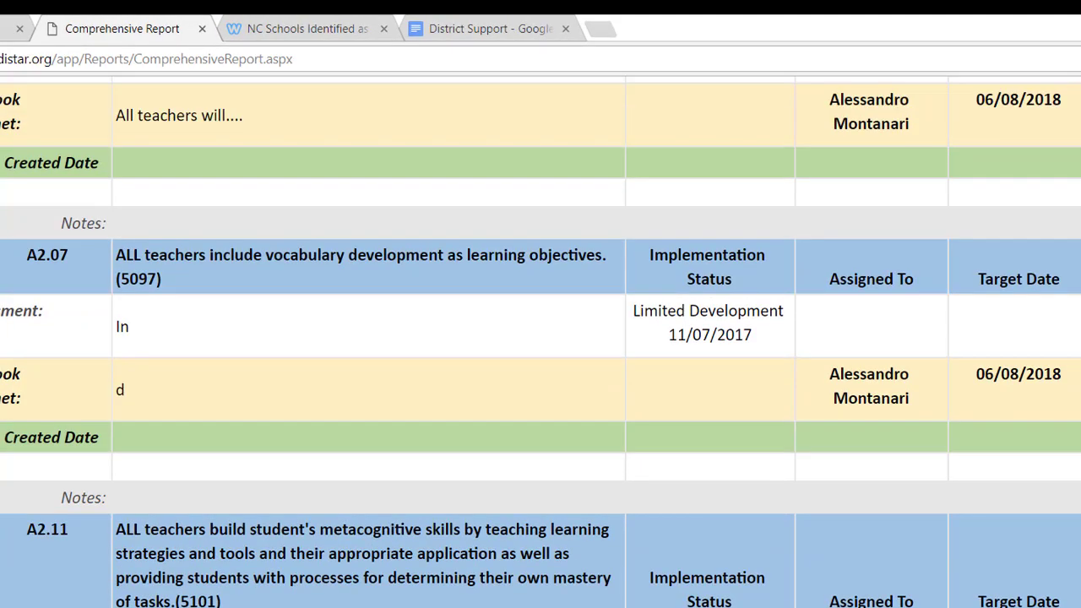
scroll(541, 338, "up", 8)
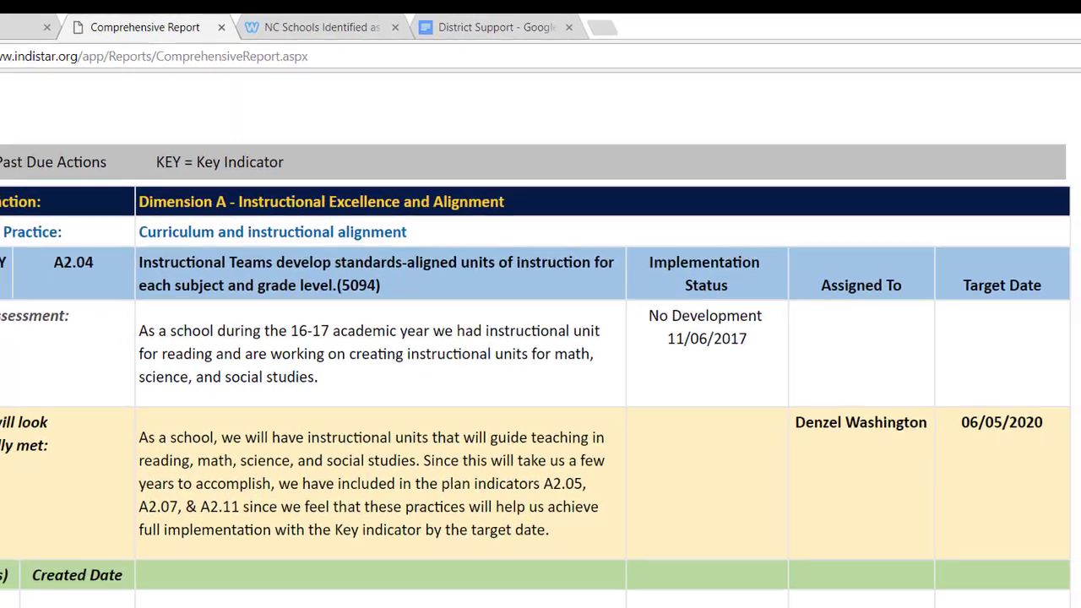
scroll(541, 337, "up", 1)
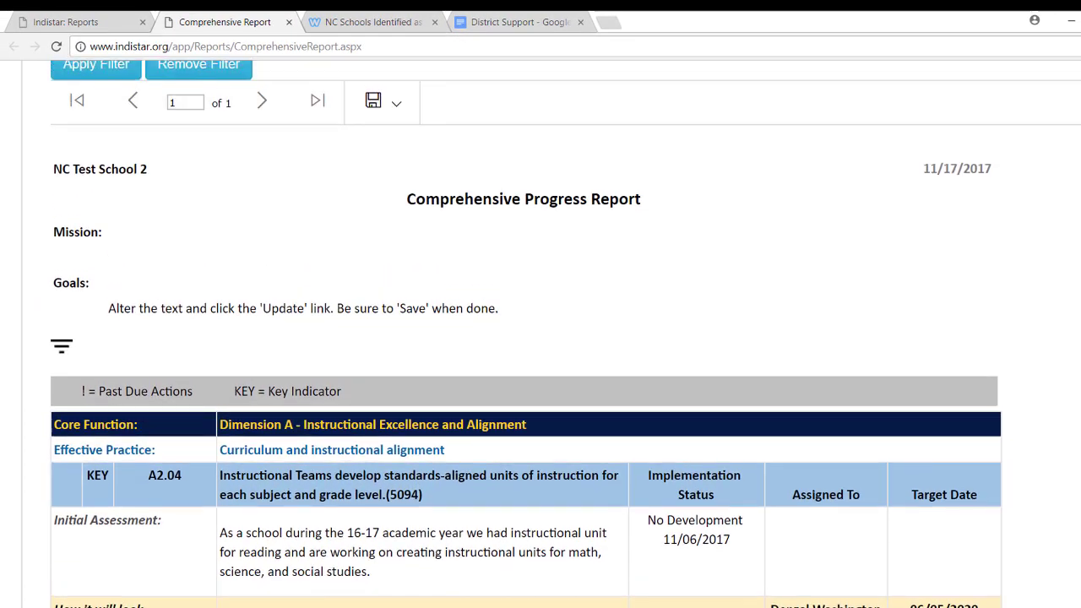
scroll(917, 287, "down", 4)
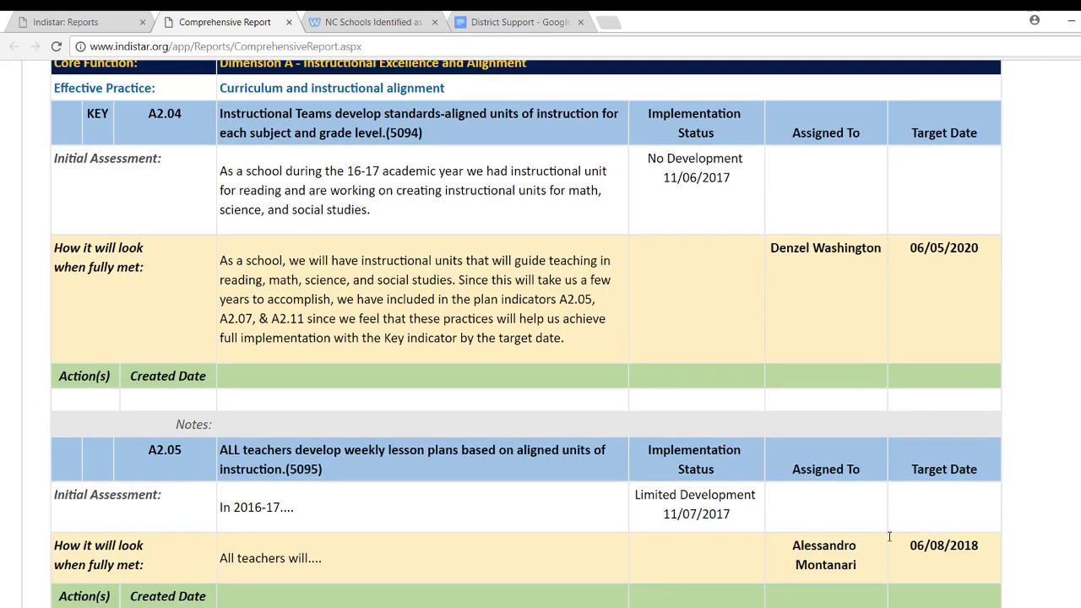
scroll(526, 331, "up", 5)
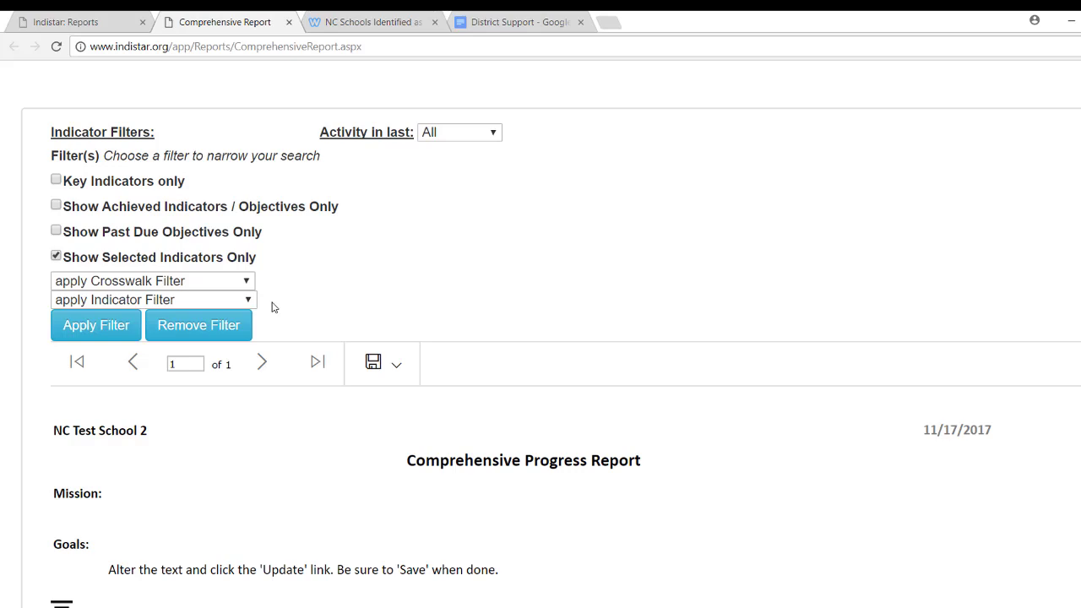
left_click(401, 367)
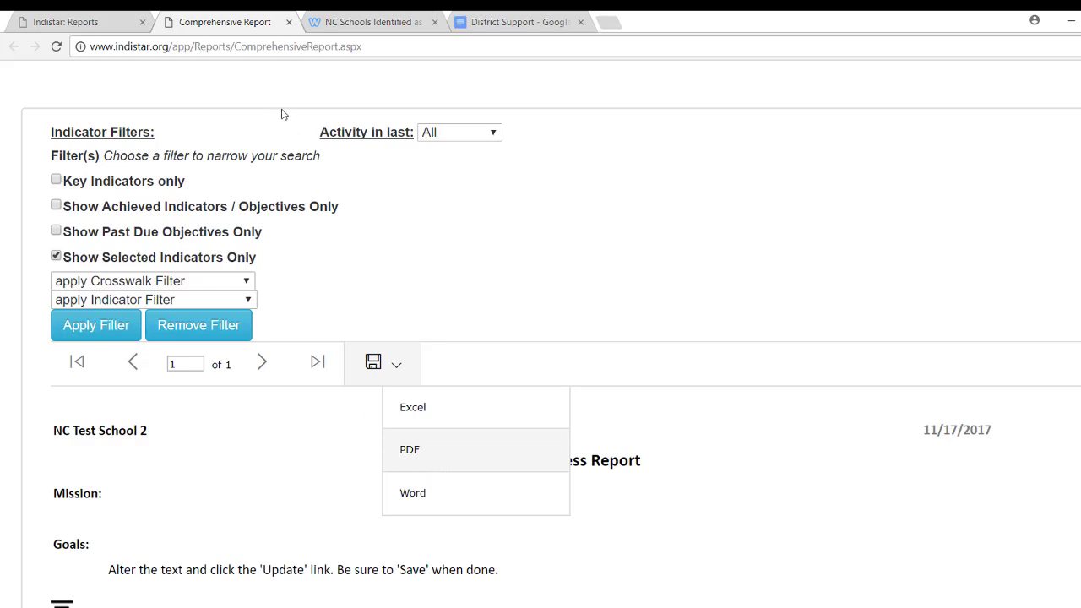
left_click(289, 24)
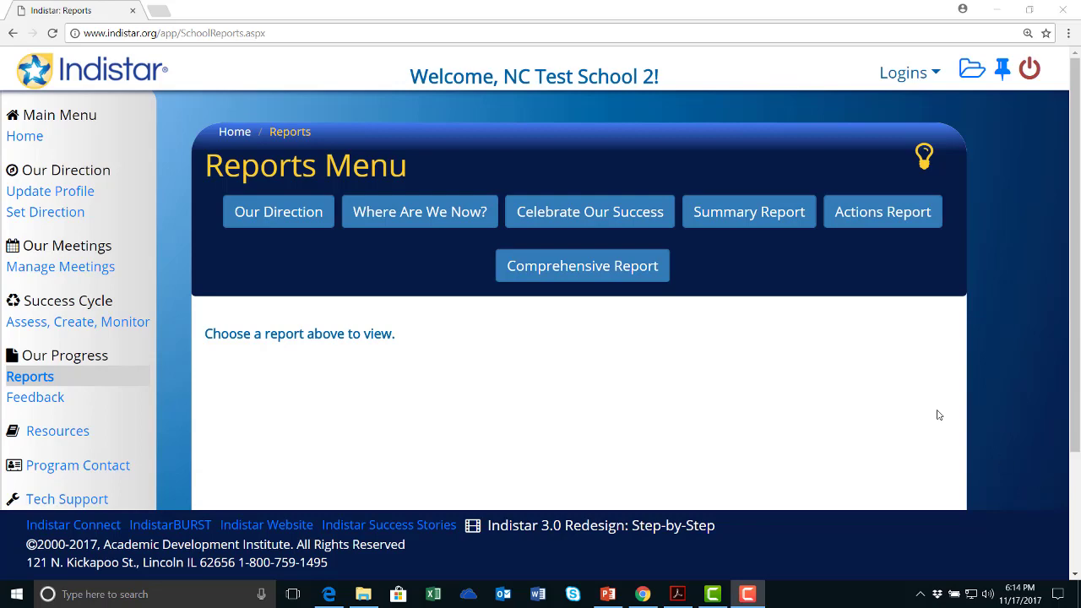
Step: Return to the Home dashboard and scroll down its summary cards
left_click(242, 135)
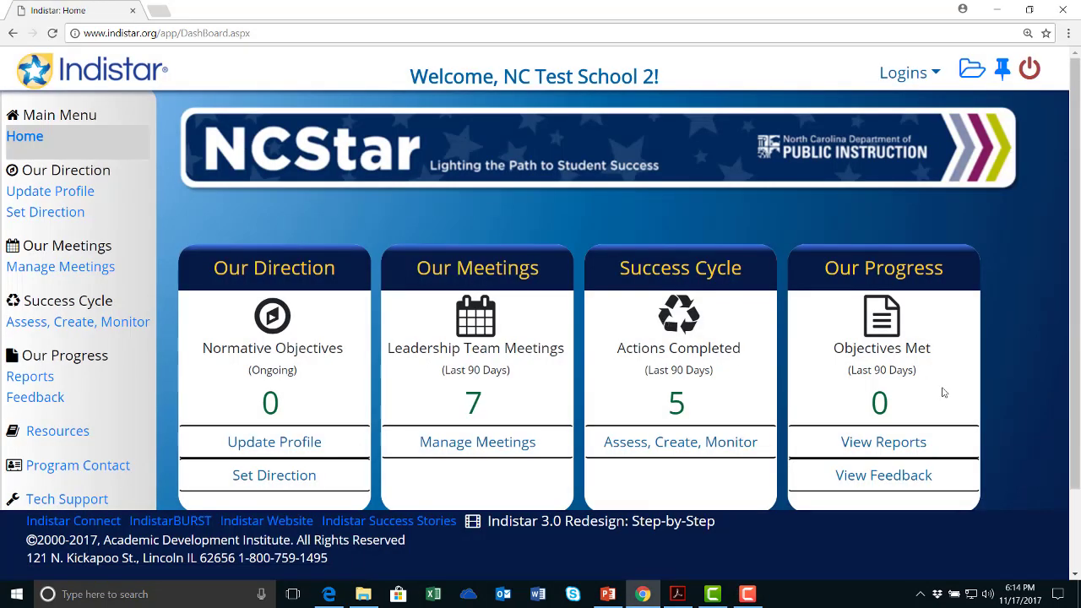
scroll(1068, 346, "down", 1)
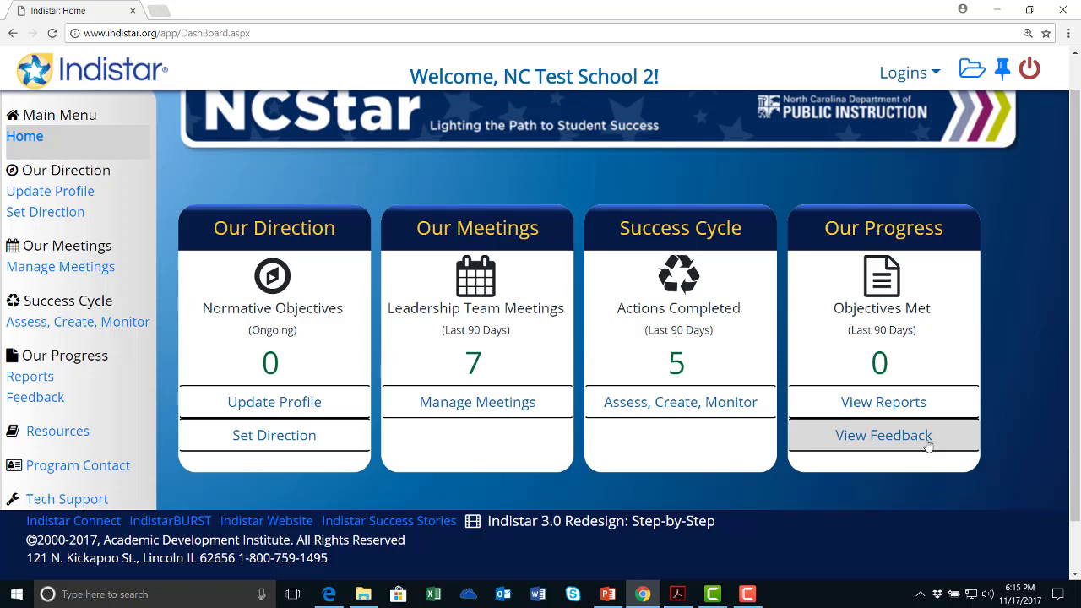
Step: Open the coaching Feedback page and start a reply to the coach's B3.01 comment
left_click(899, 439)
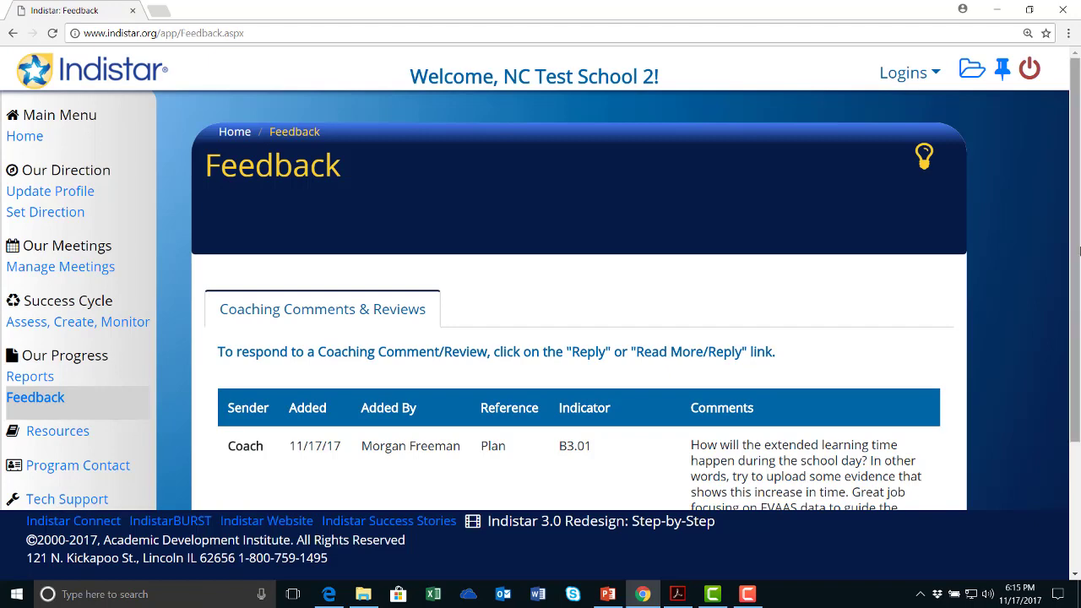
scroll(1073, 304, "down", 1)
scroll(1073, 304, "down", 1)
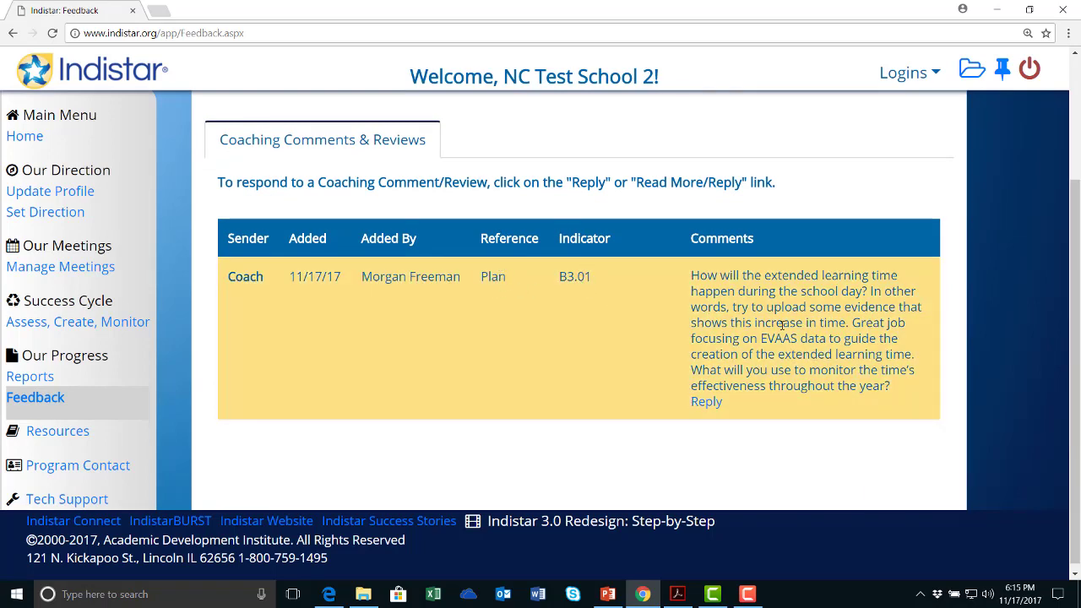
left_click(706, 403)
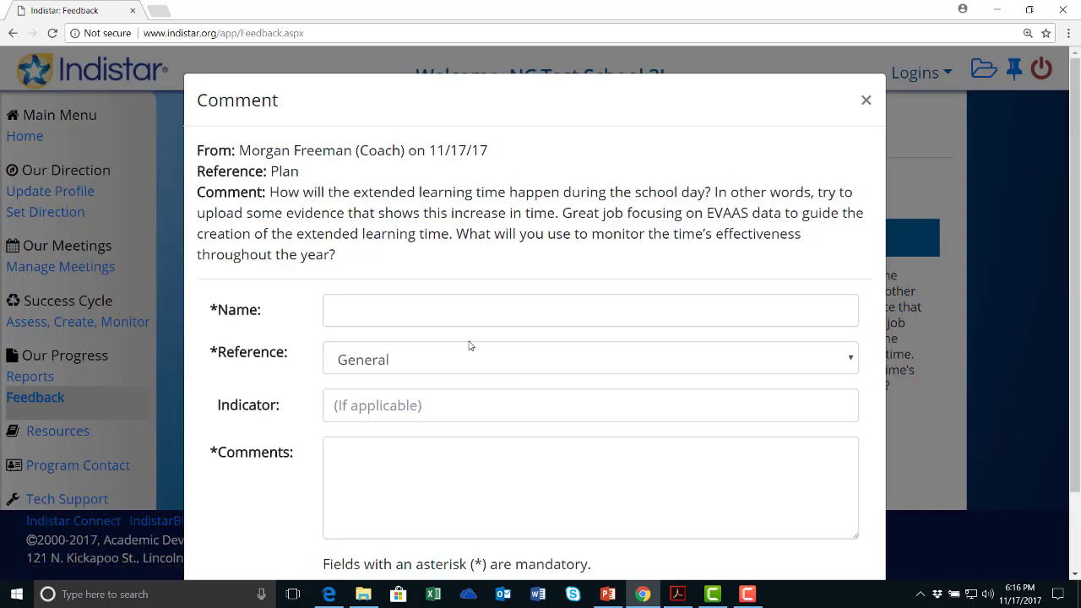
Step: Enter the replier's name, reference Plan, indicator B3.01 and a response comment, then save
left_click(441, 317)
type("Stephen")
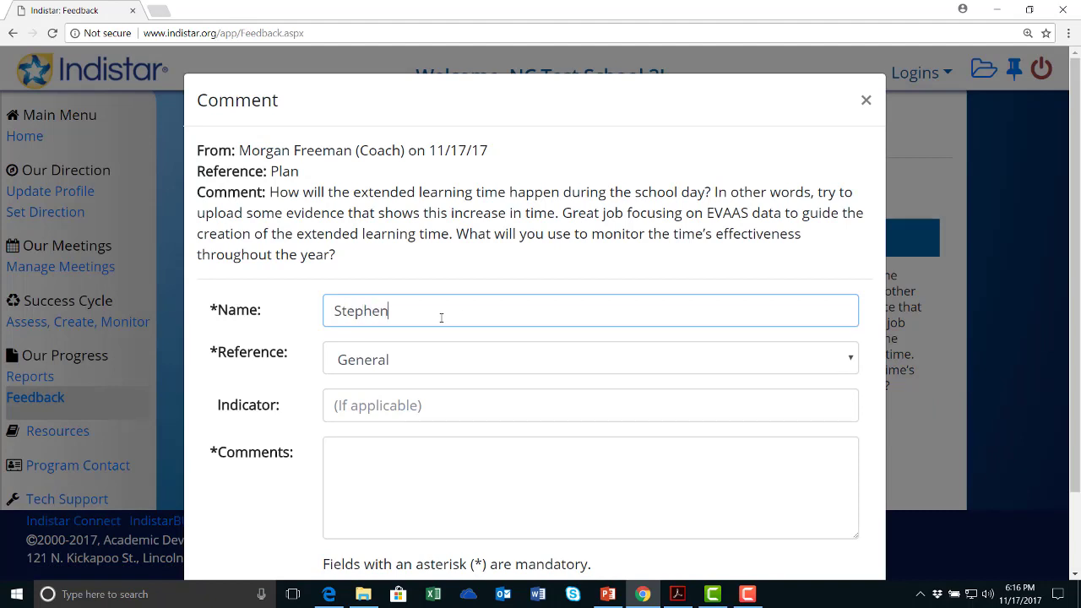
type(" Douglas")
left_click(406, 360)
left_click(379, 482)
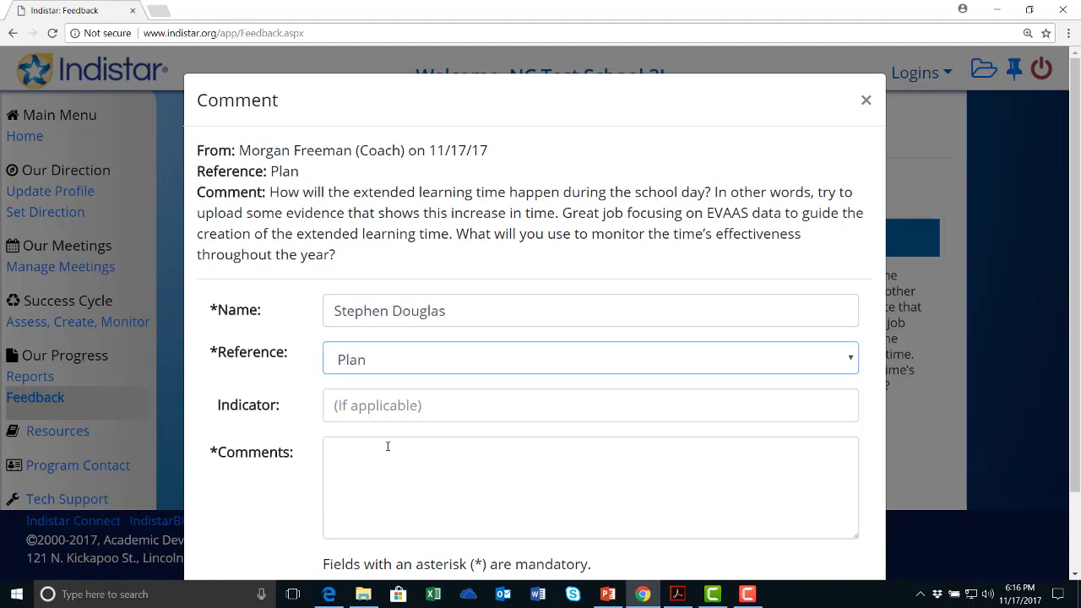
left_click(406, 407)
type("B3.01")
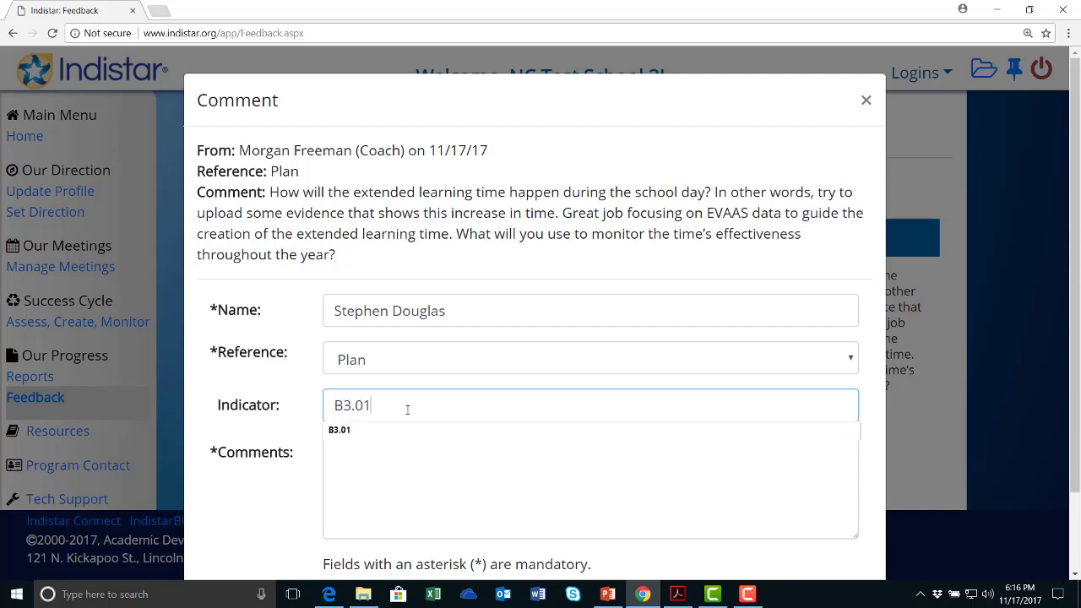
key("Tab")
type("Respon")
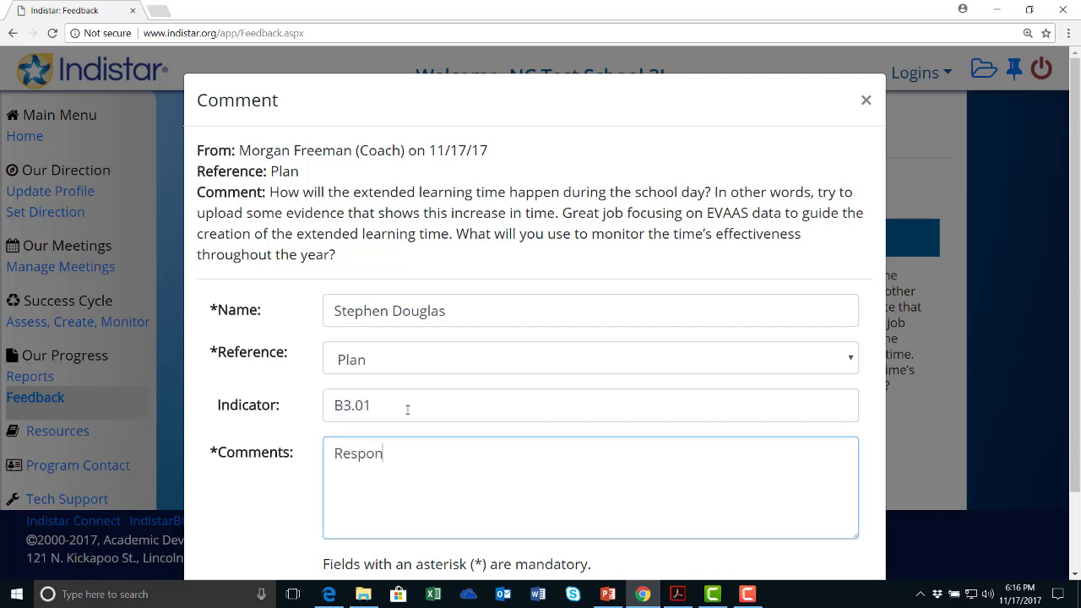
type("se to Coaching comment....")
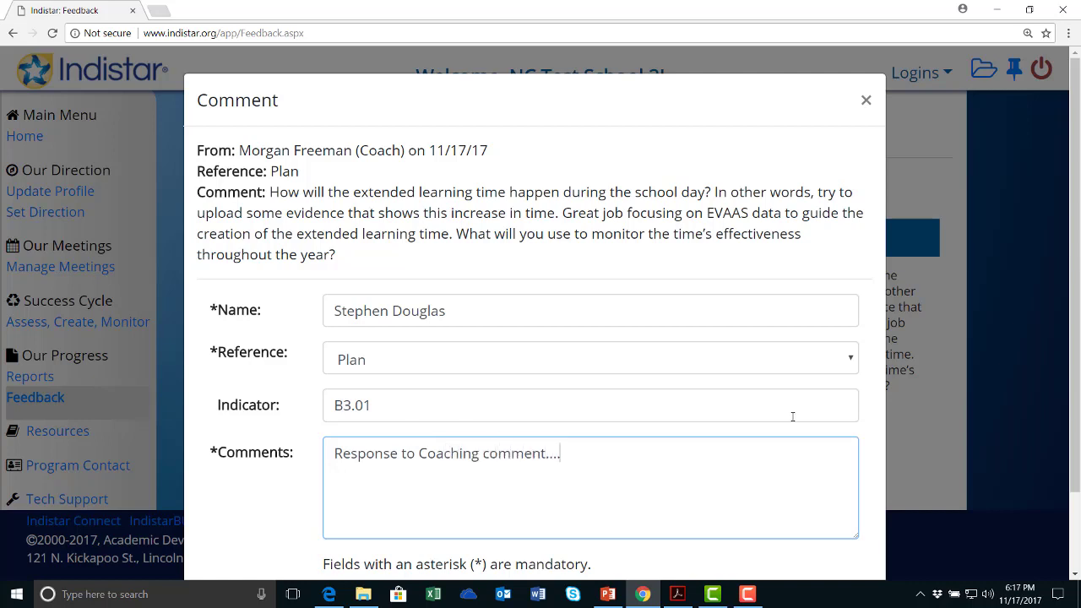
left_click_drag(1077, 418, 1075, 495)
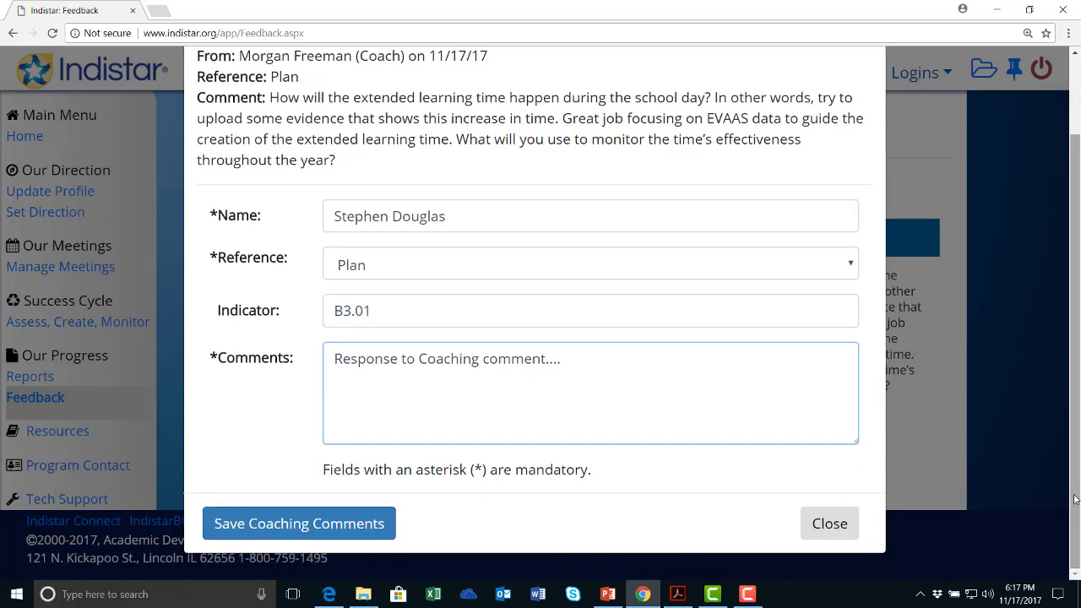
left_click(349, 534)
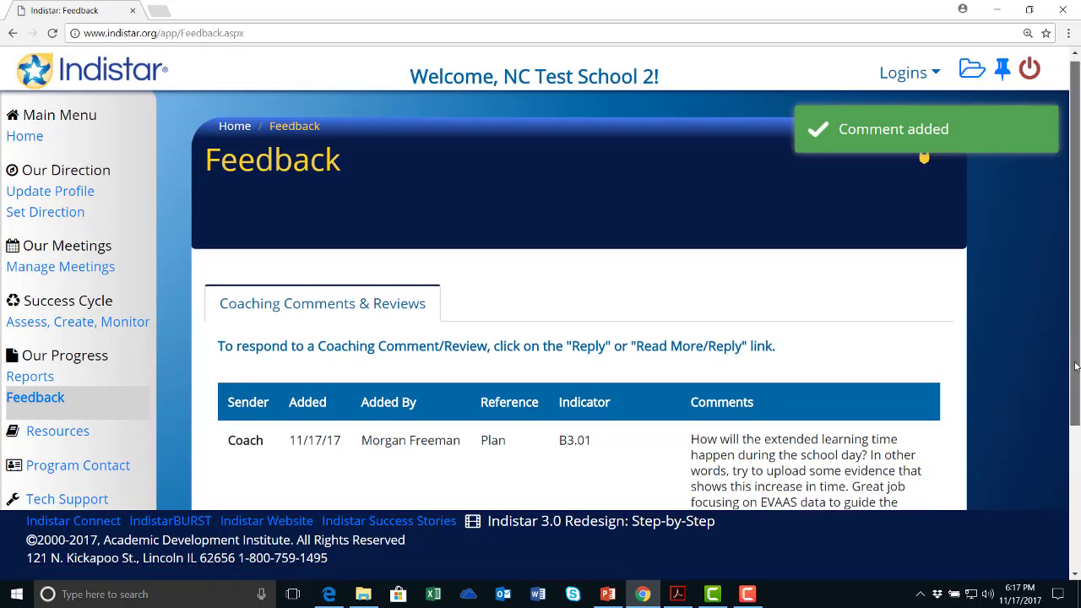
Step: Check the new School reply in the Feedback table, then go back to the Home dashboard
scroll(760, 389, "down", 2)
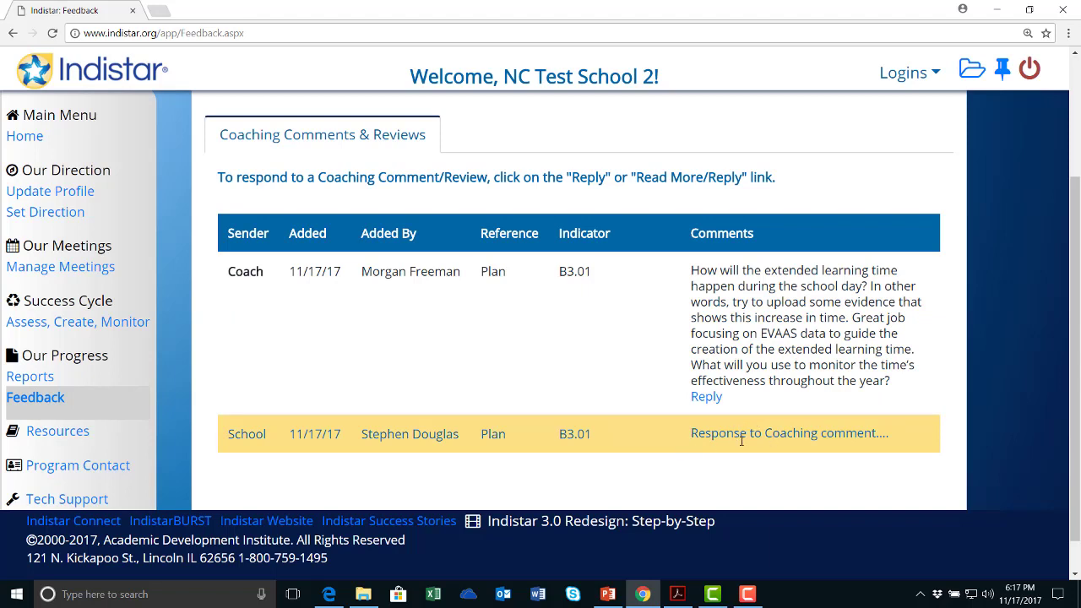
scroll(667, 414, "up", 2)
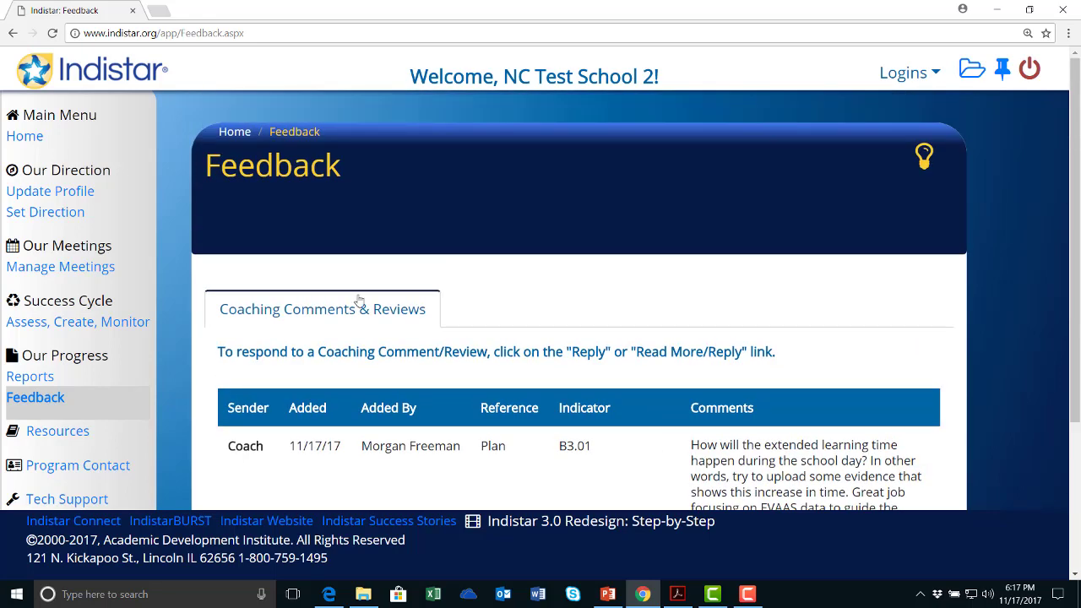
left_click(24, 137)
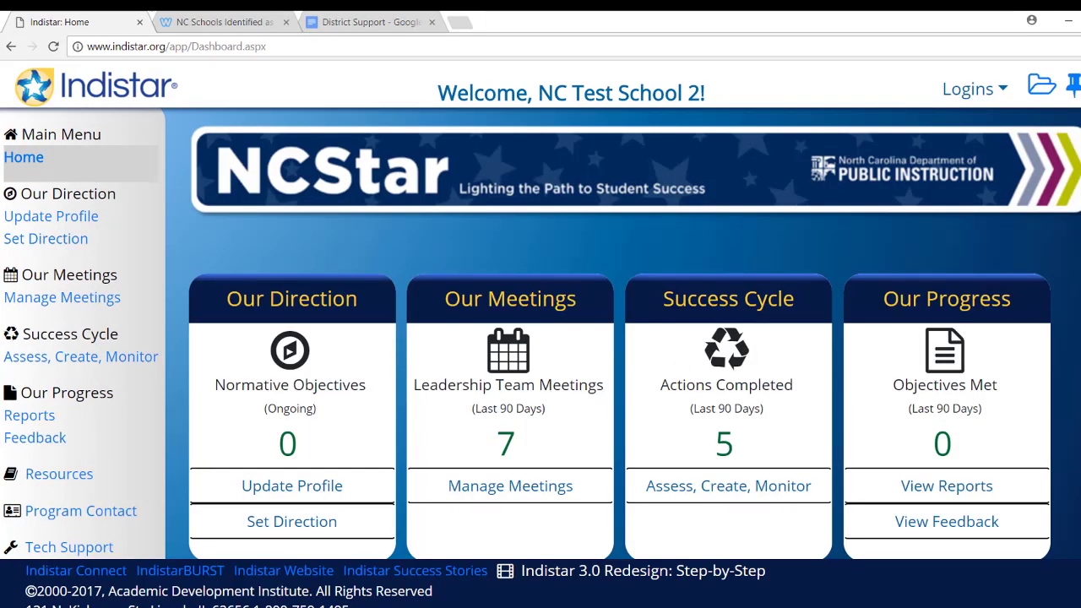
scroll(623, 337, "down", 1)
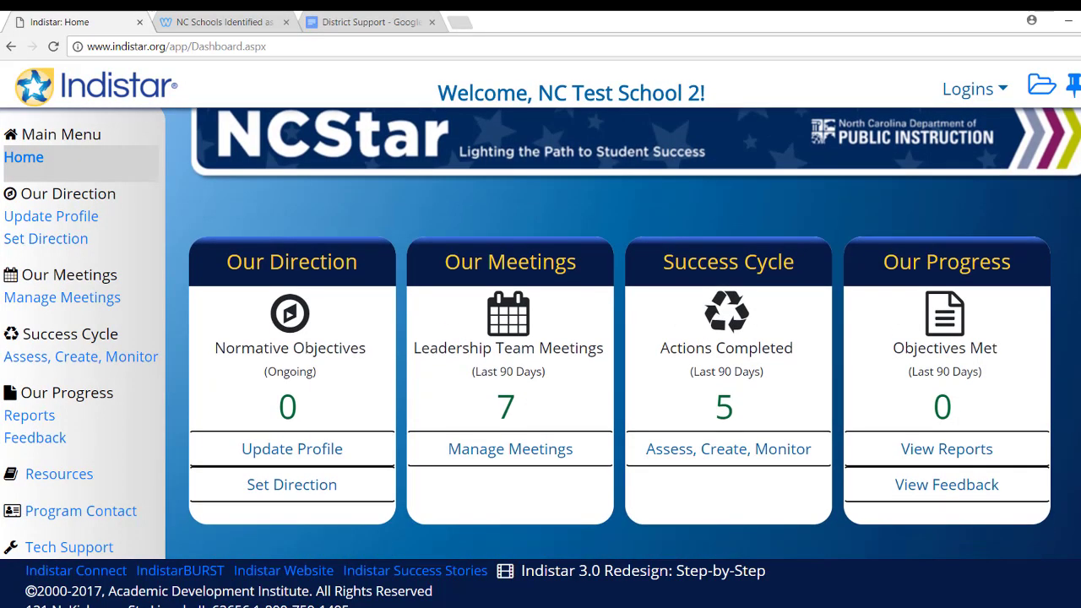
scroll(634, 330, "up", 1)
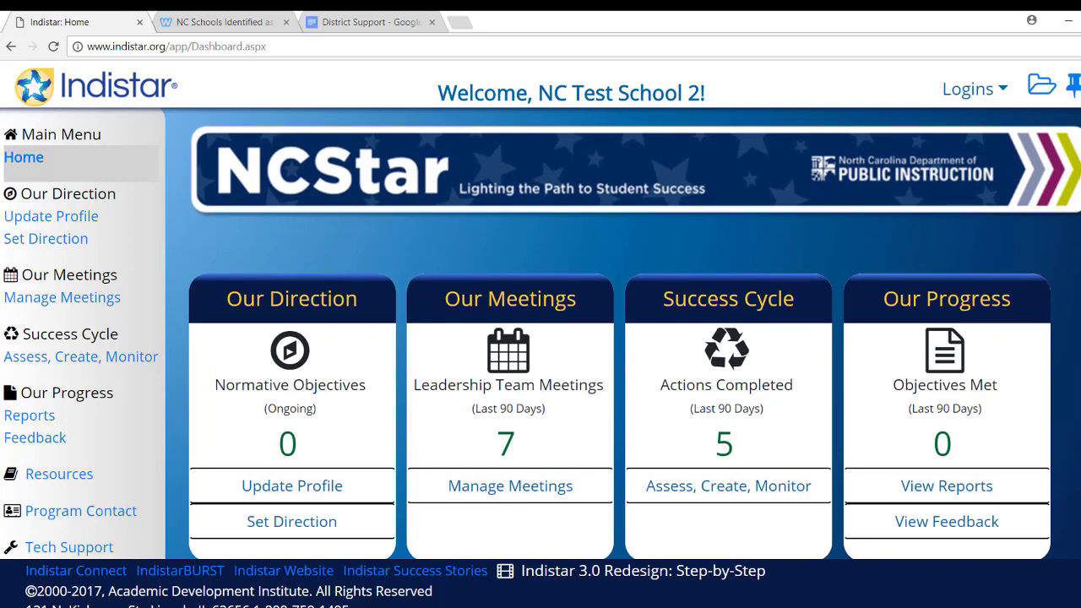